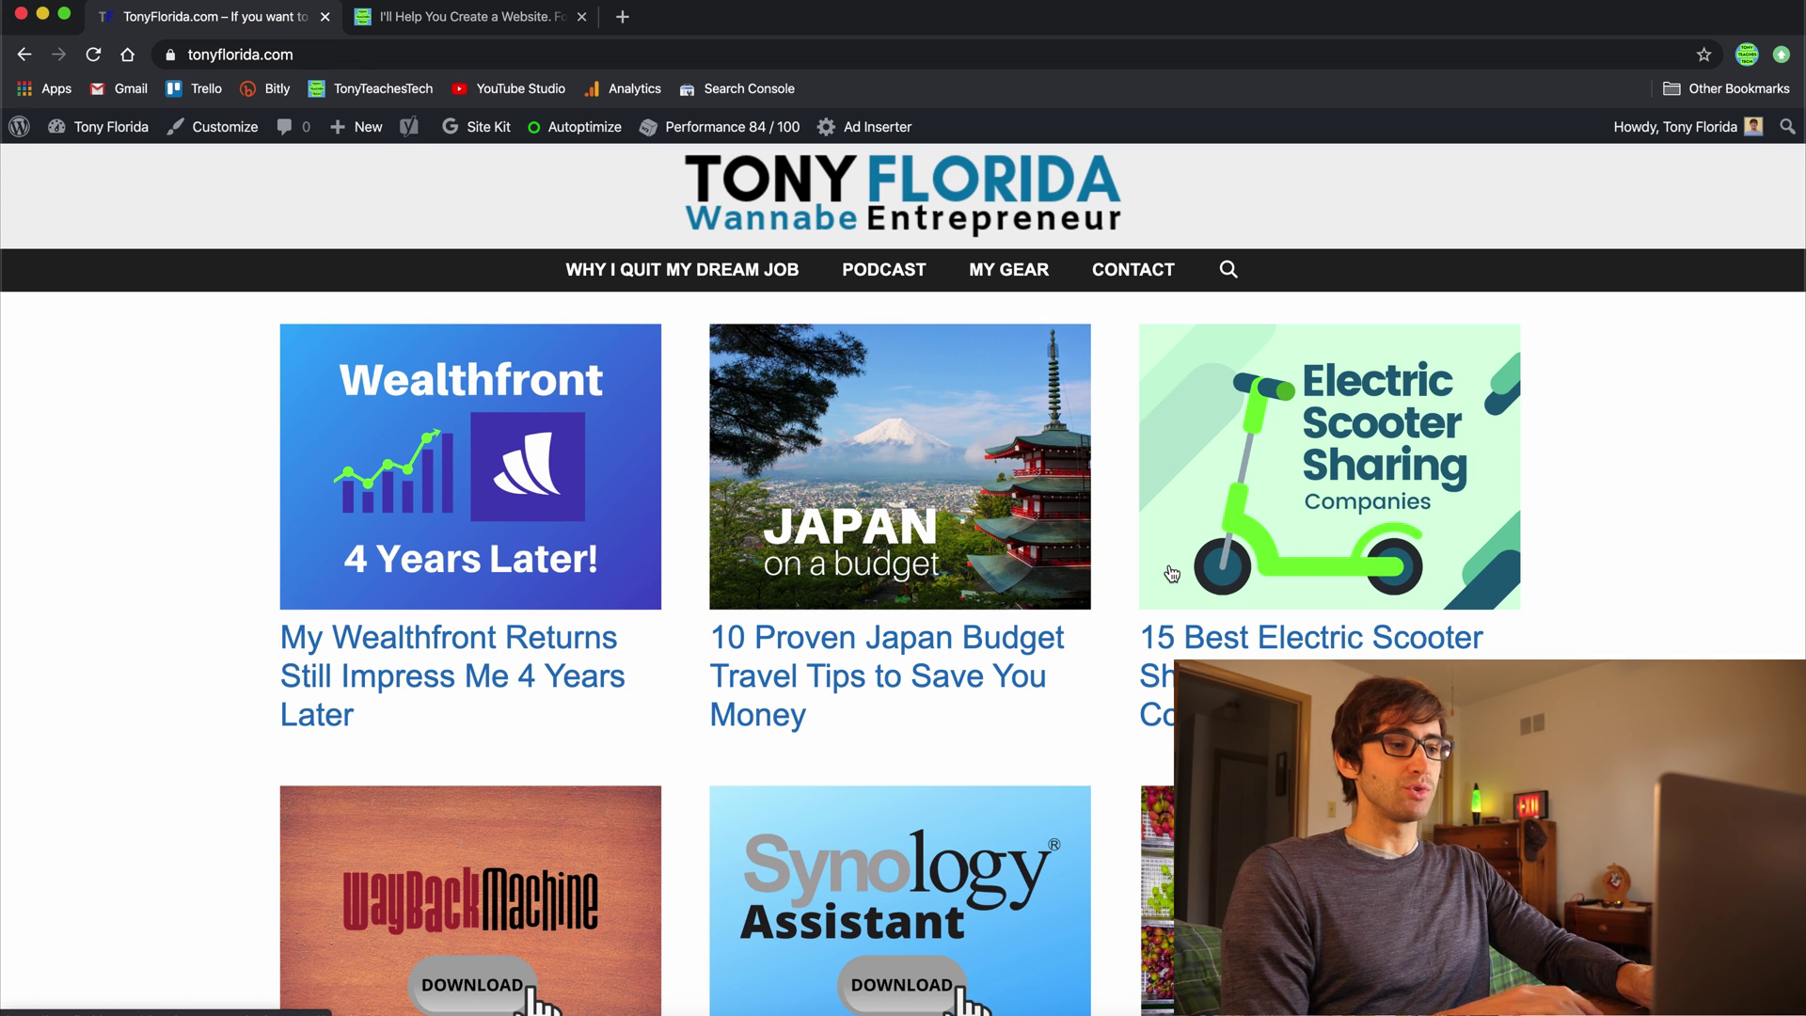
Step: Look over the tonyflorida.com and tonyteaches.tech sites and view the category posts at tonyflorida.com/website
click(478, 18)
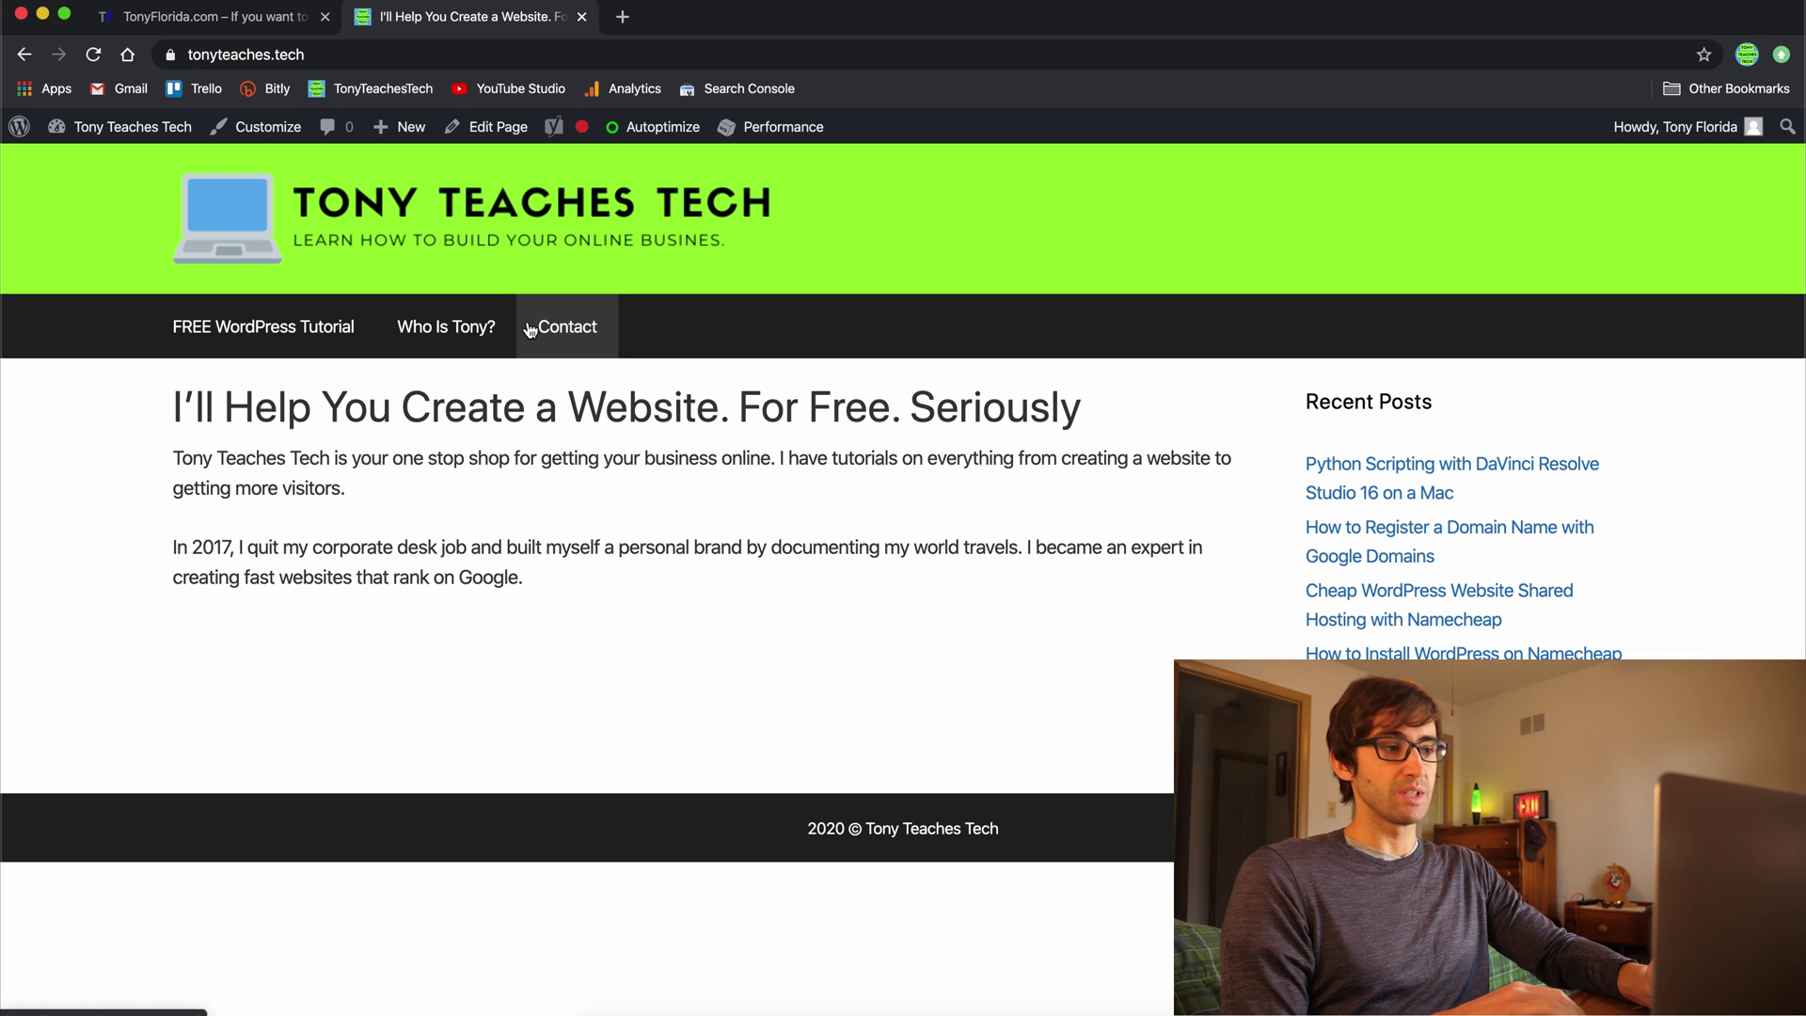
click(280, 28)
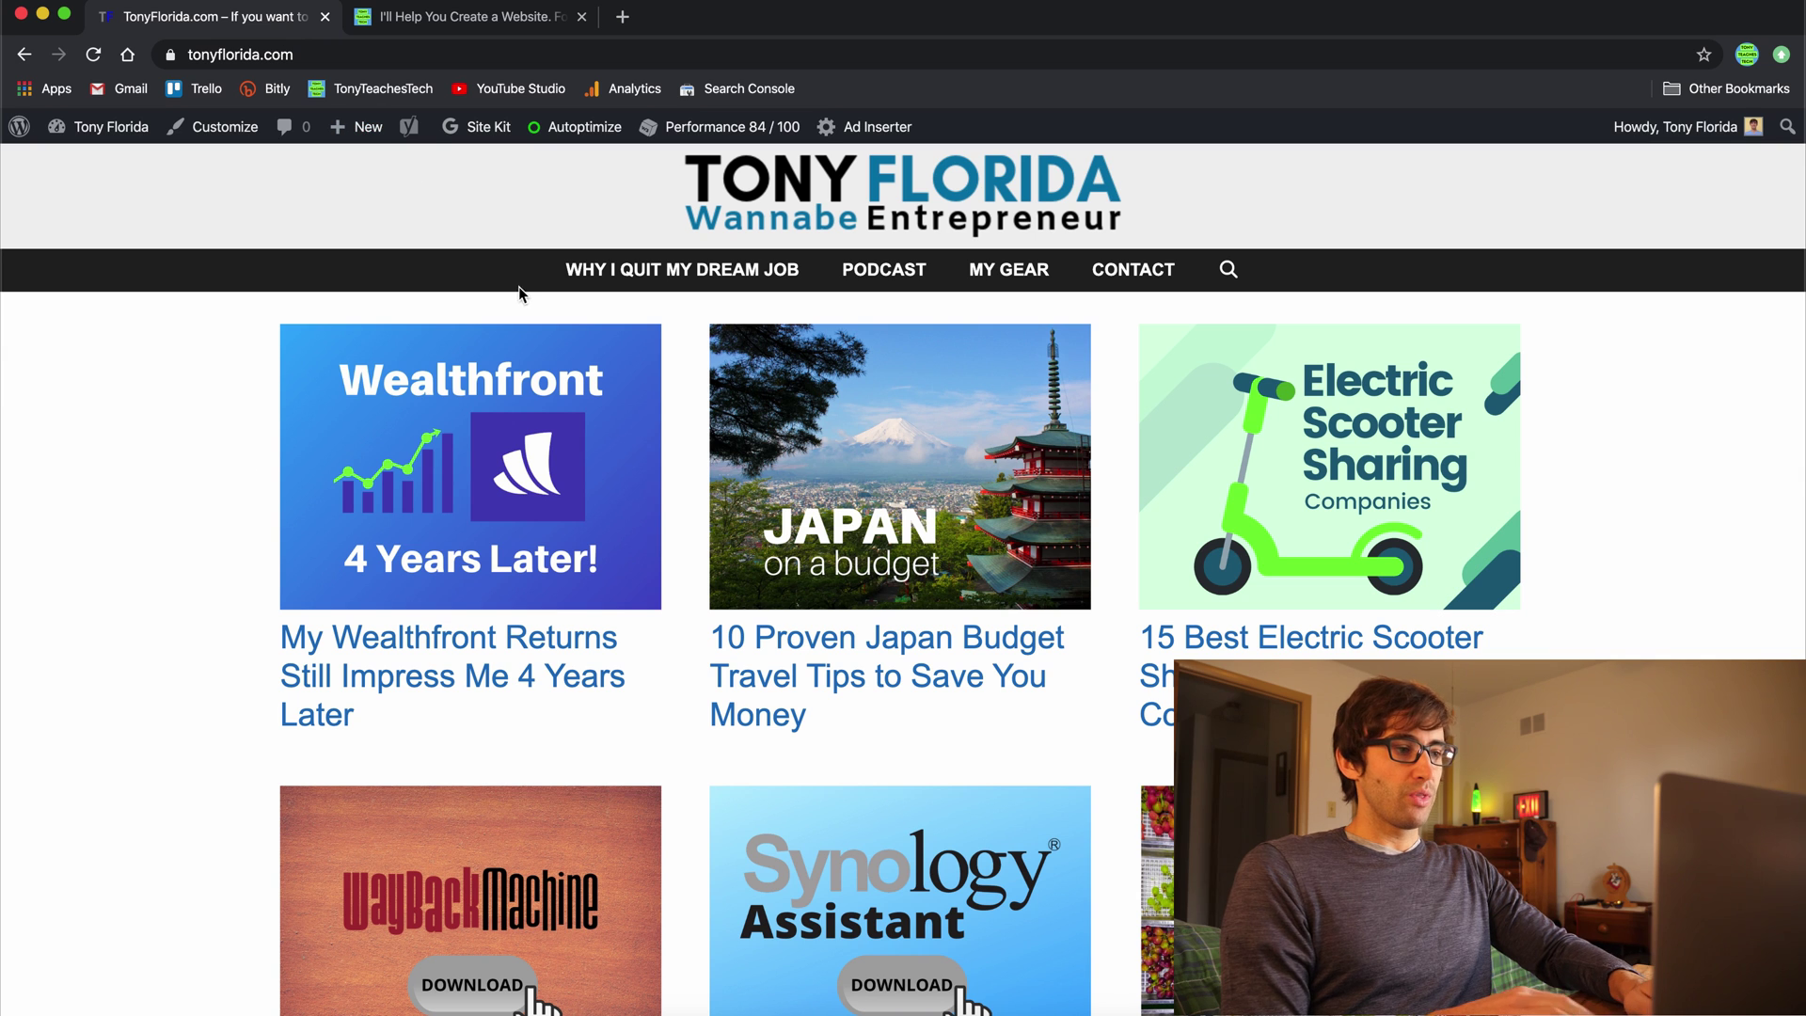
click(446, 55)
key(Right)
text(we)
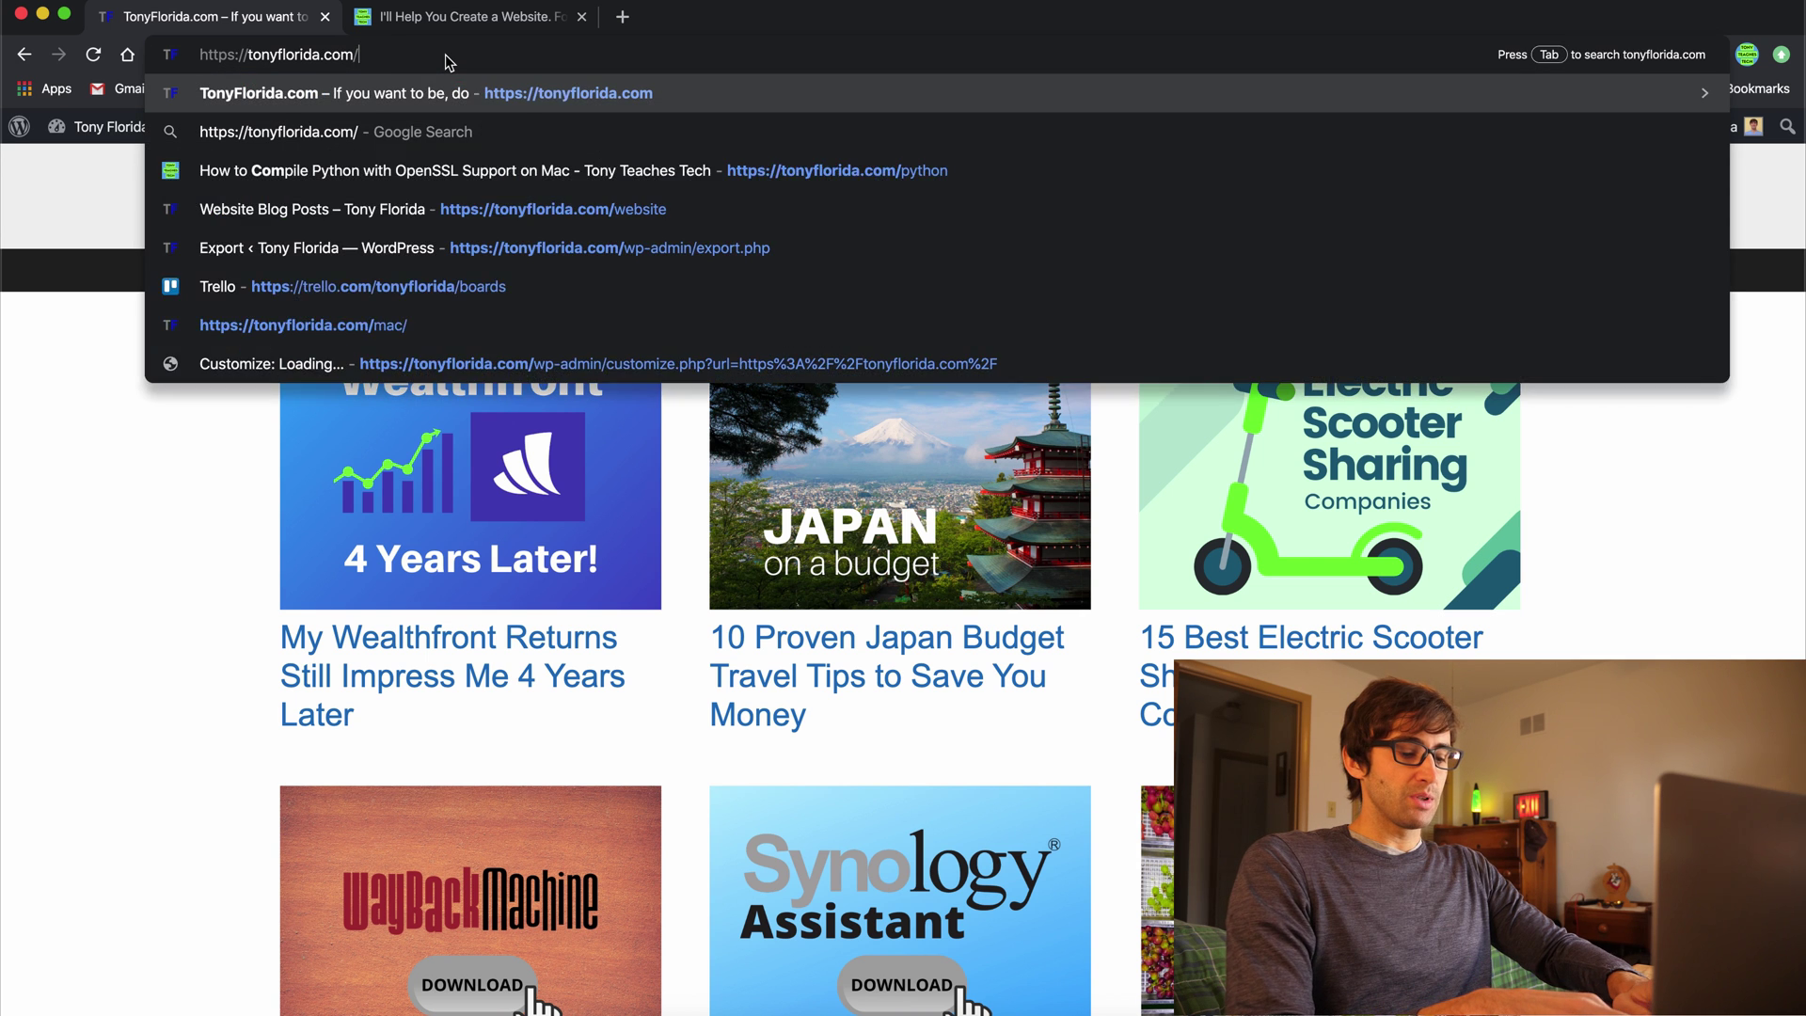
text(bsite)
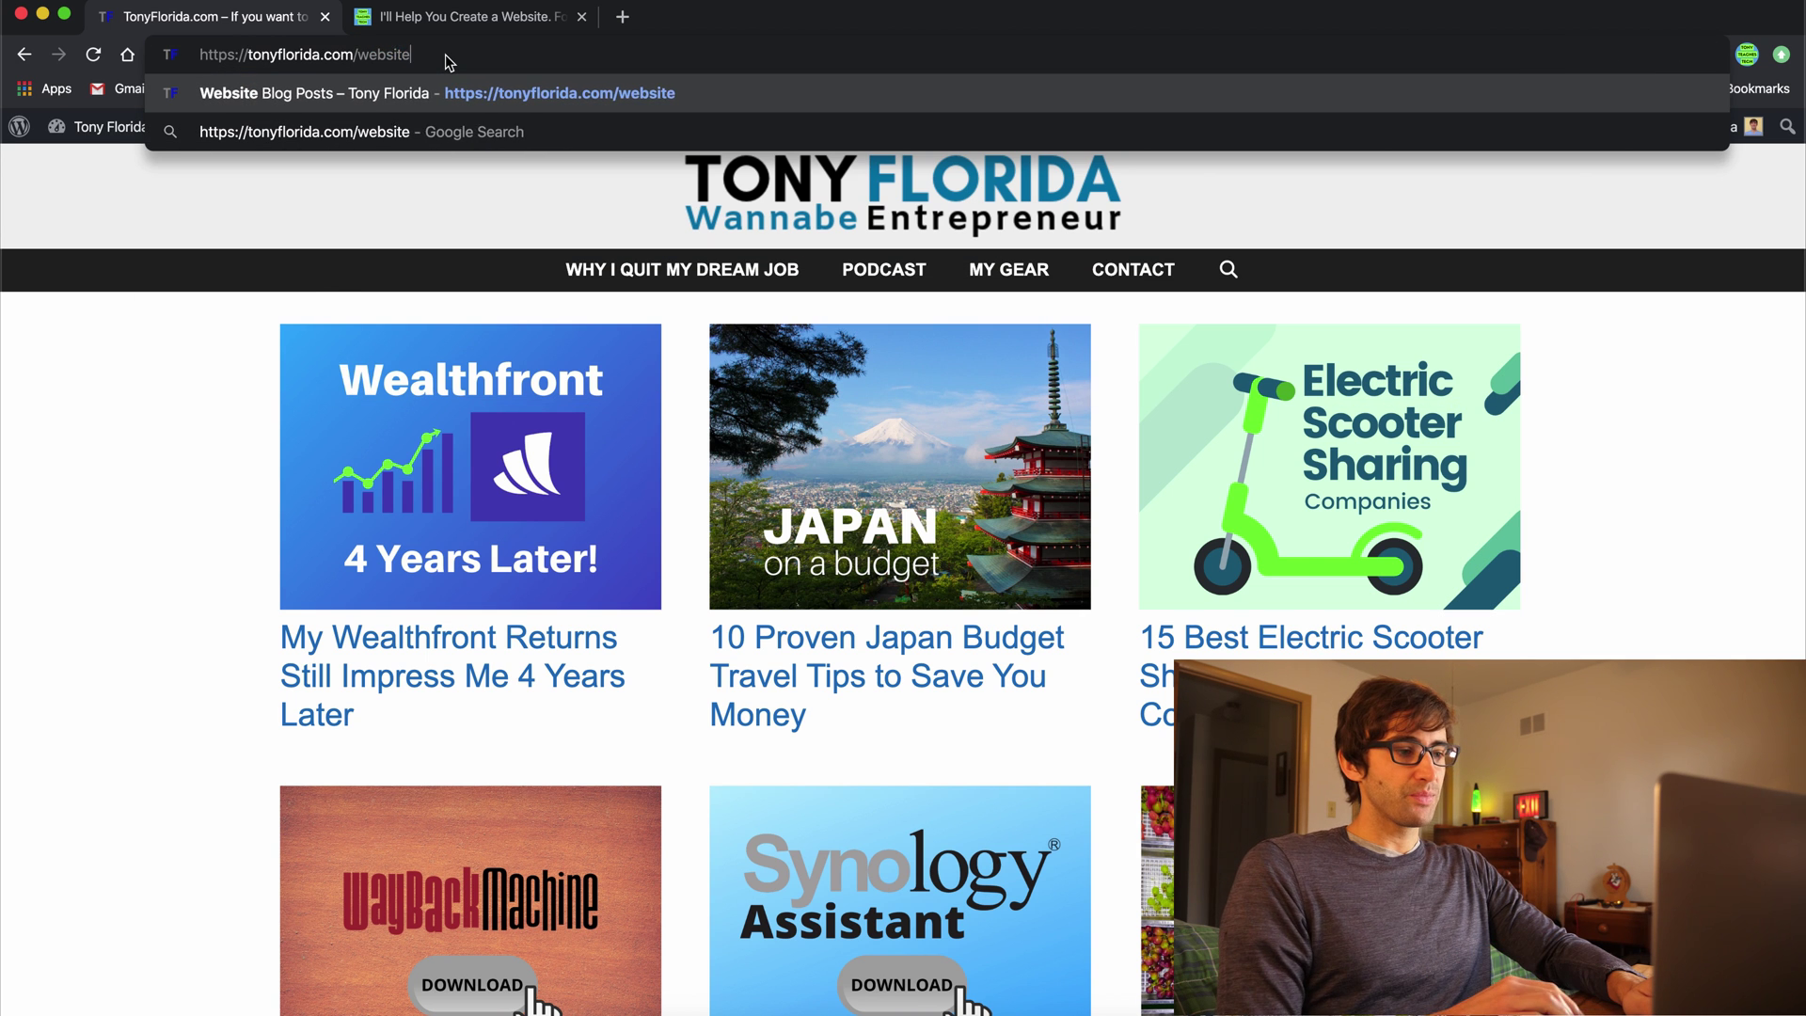
key(Return)
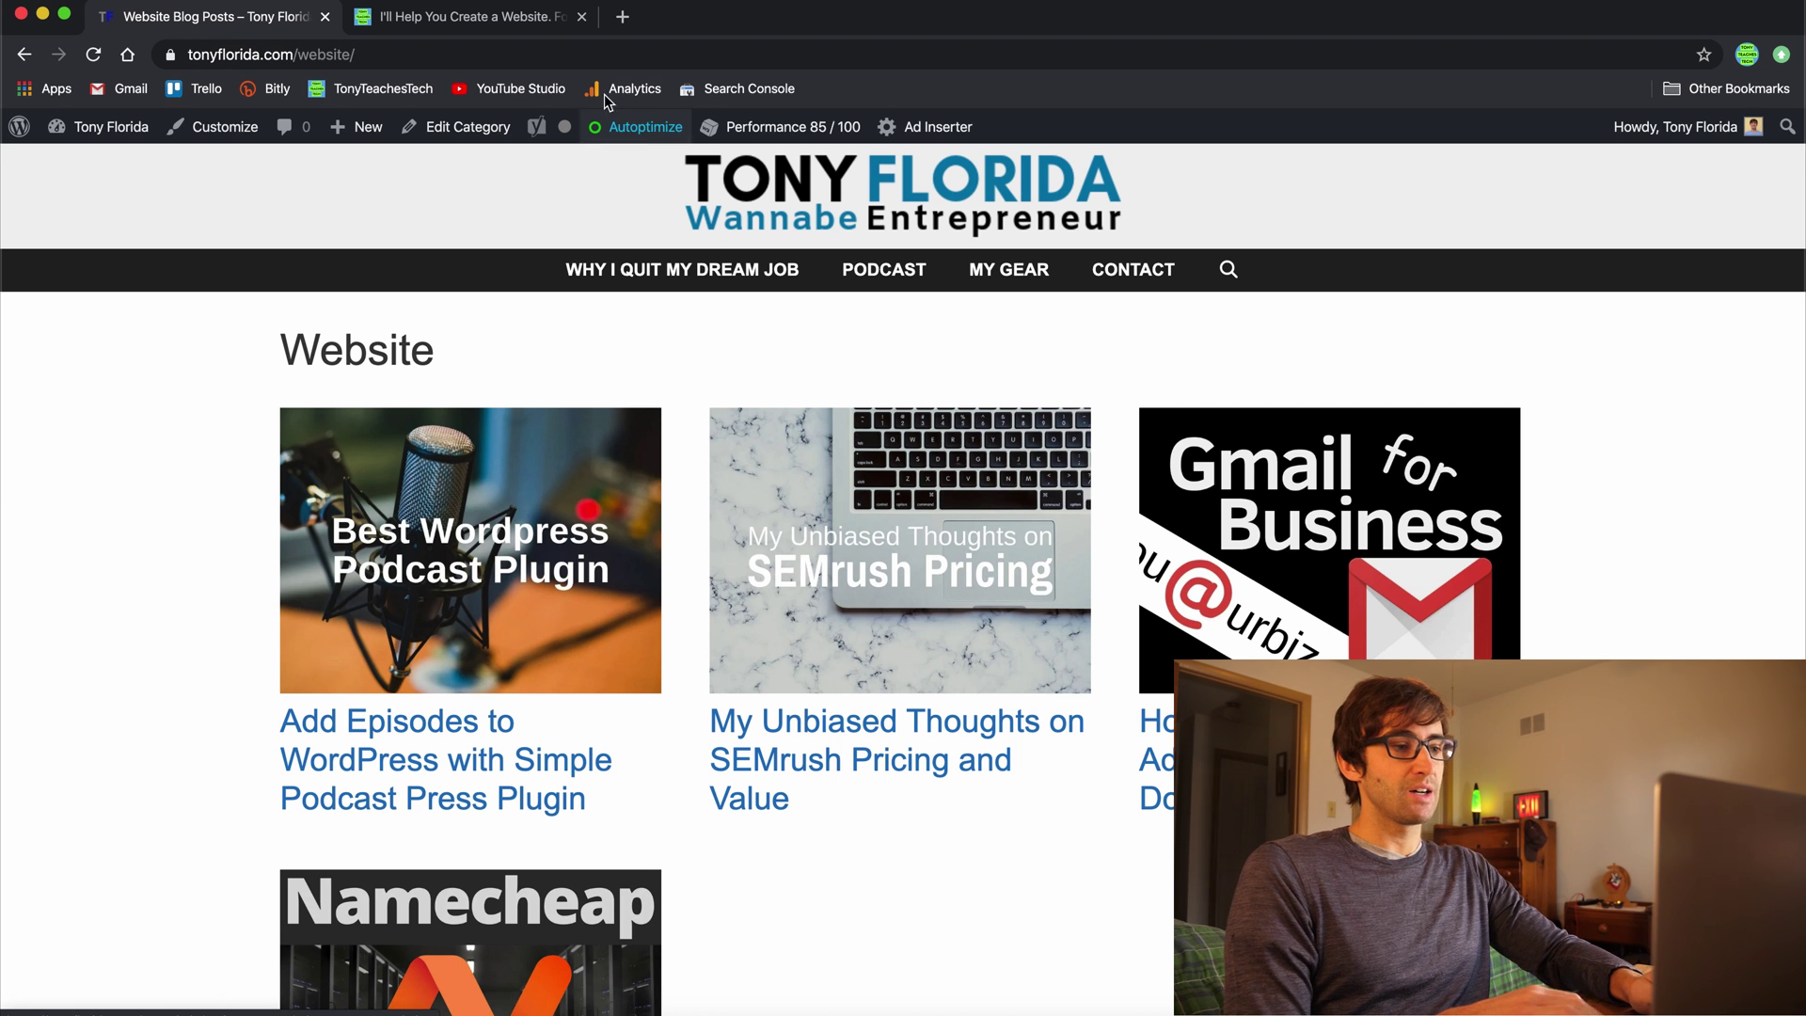
click(543, 38)
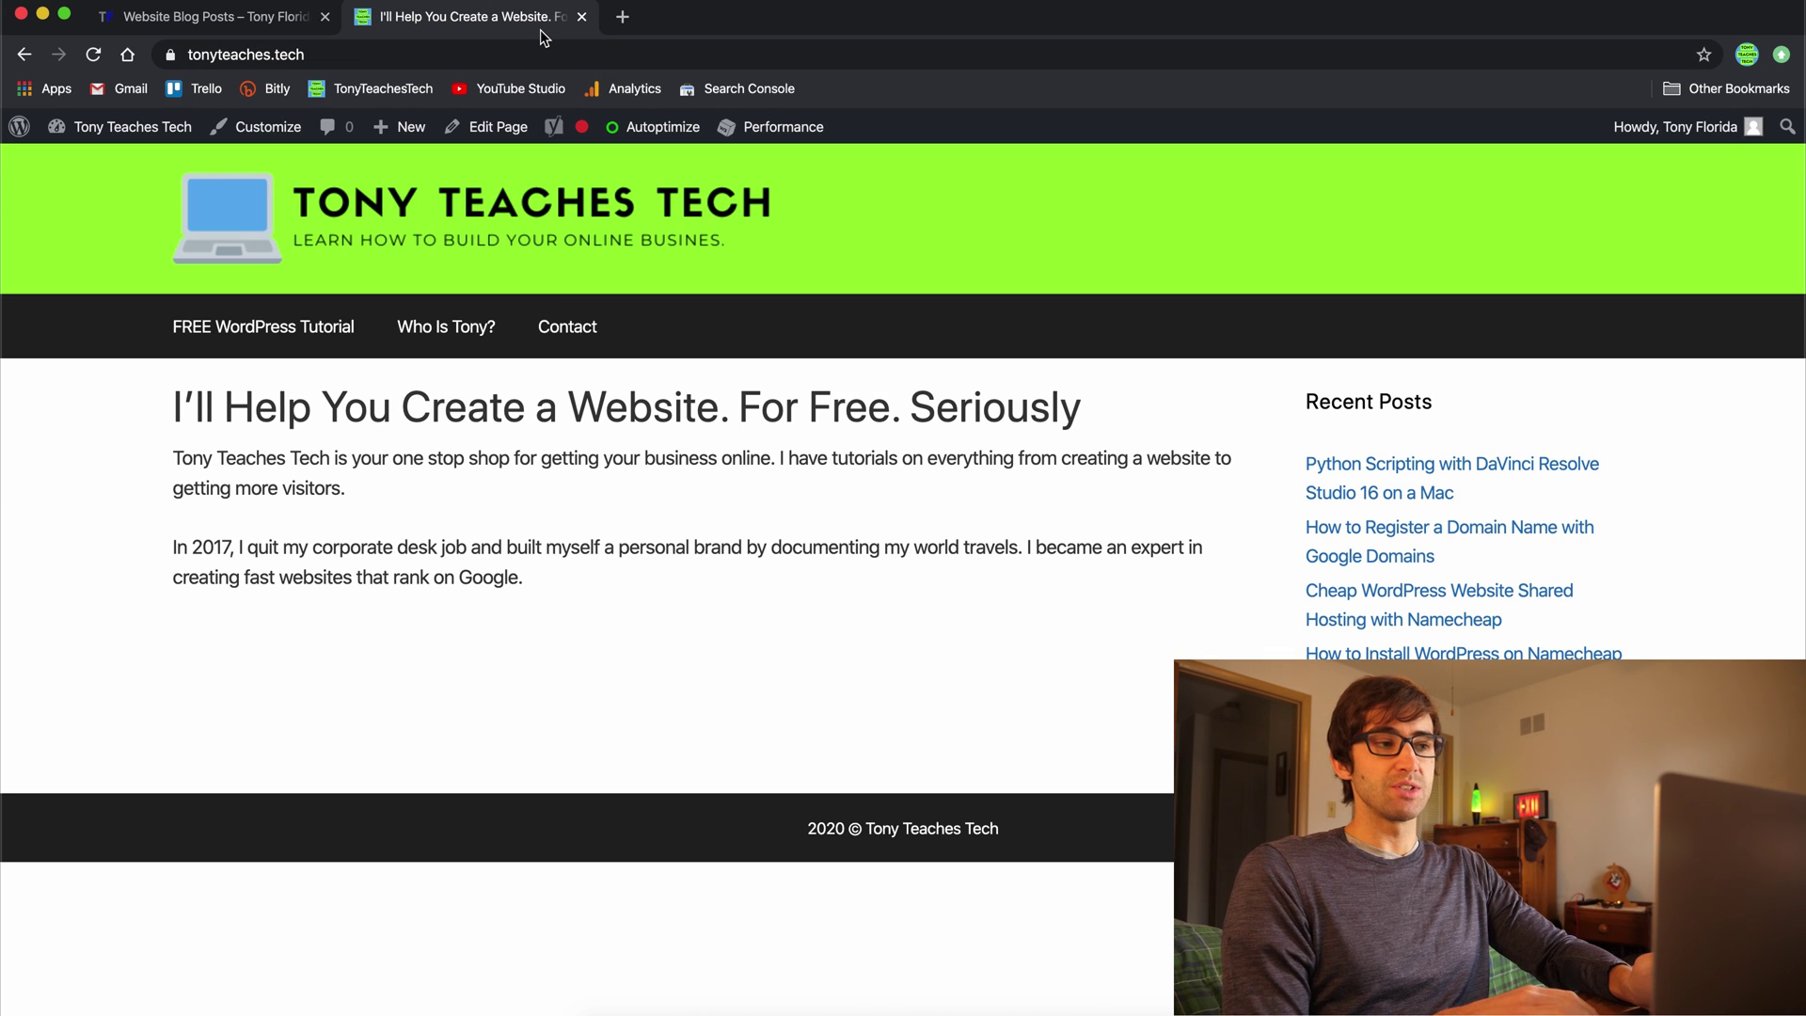
click(274, 23)
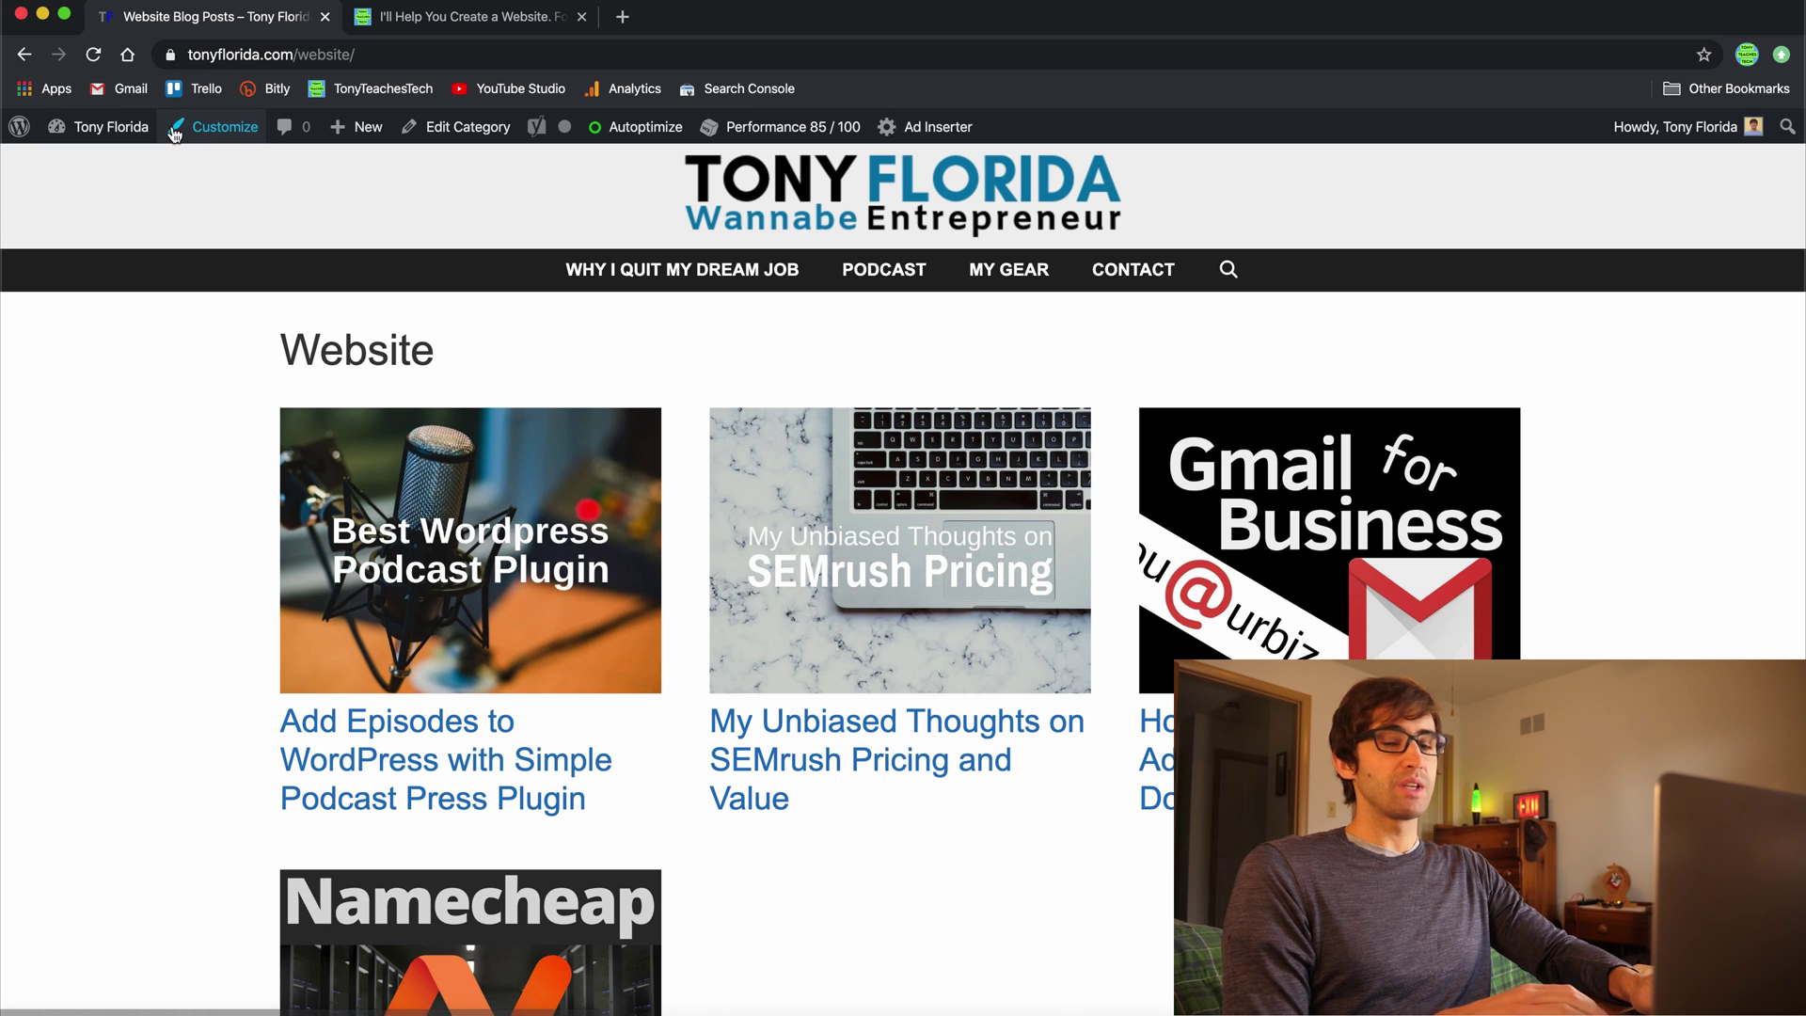
Step: Open the content export page in the tonyflorida.com admin dashboard
click(129, 127)
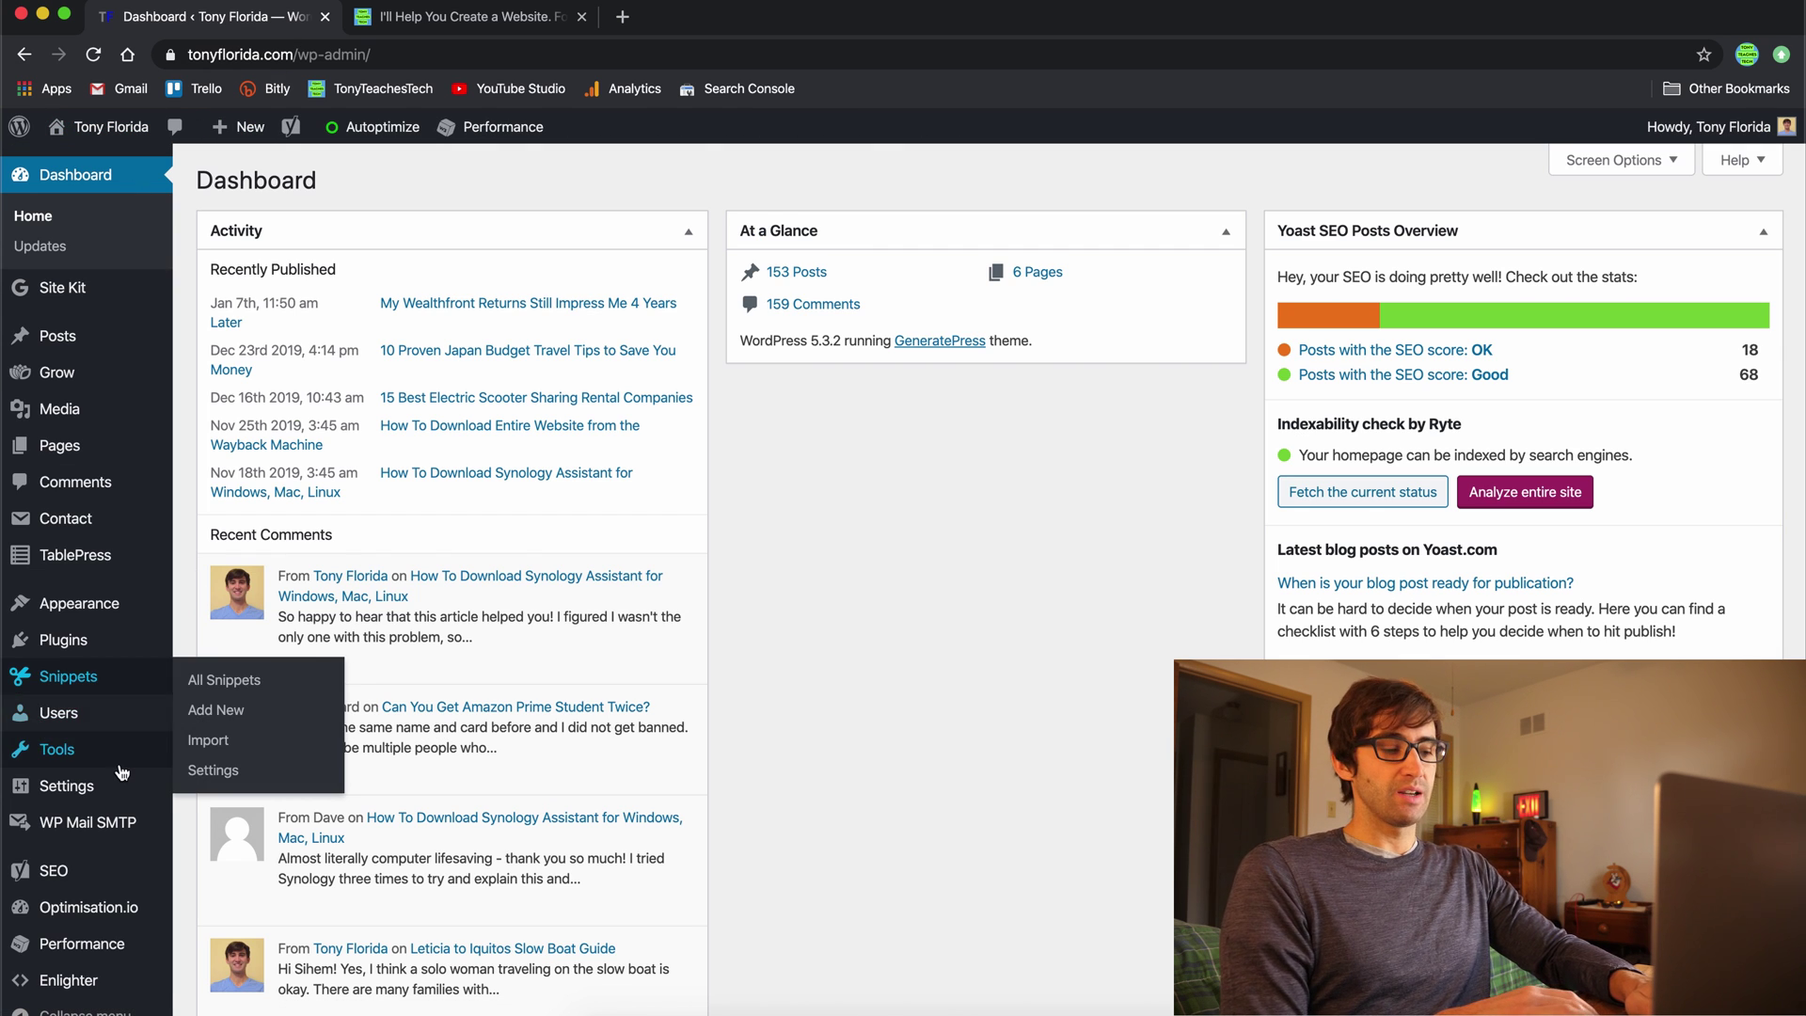
mouse_move(123, 771)
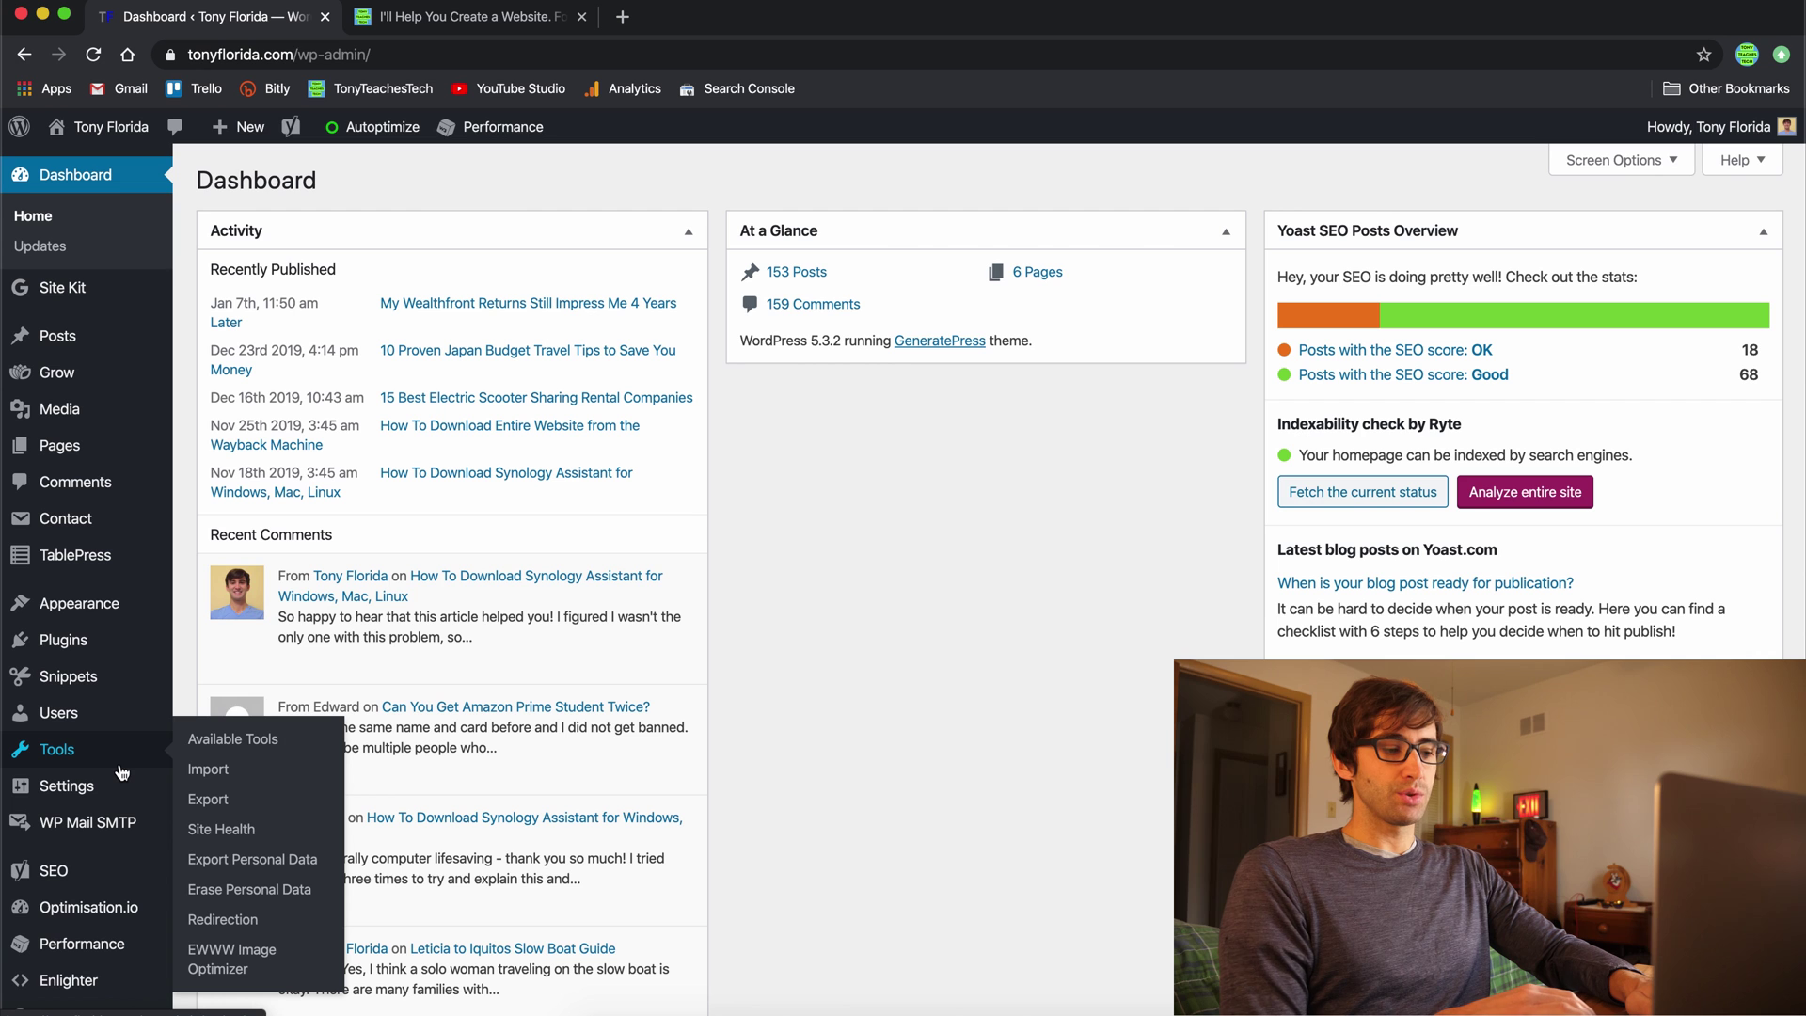
click(273, 807)
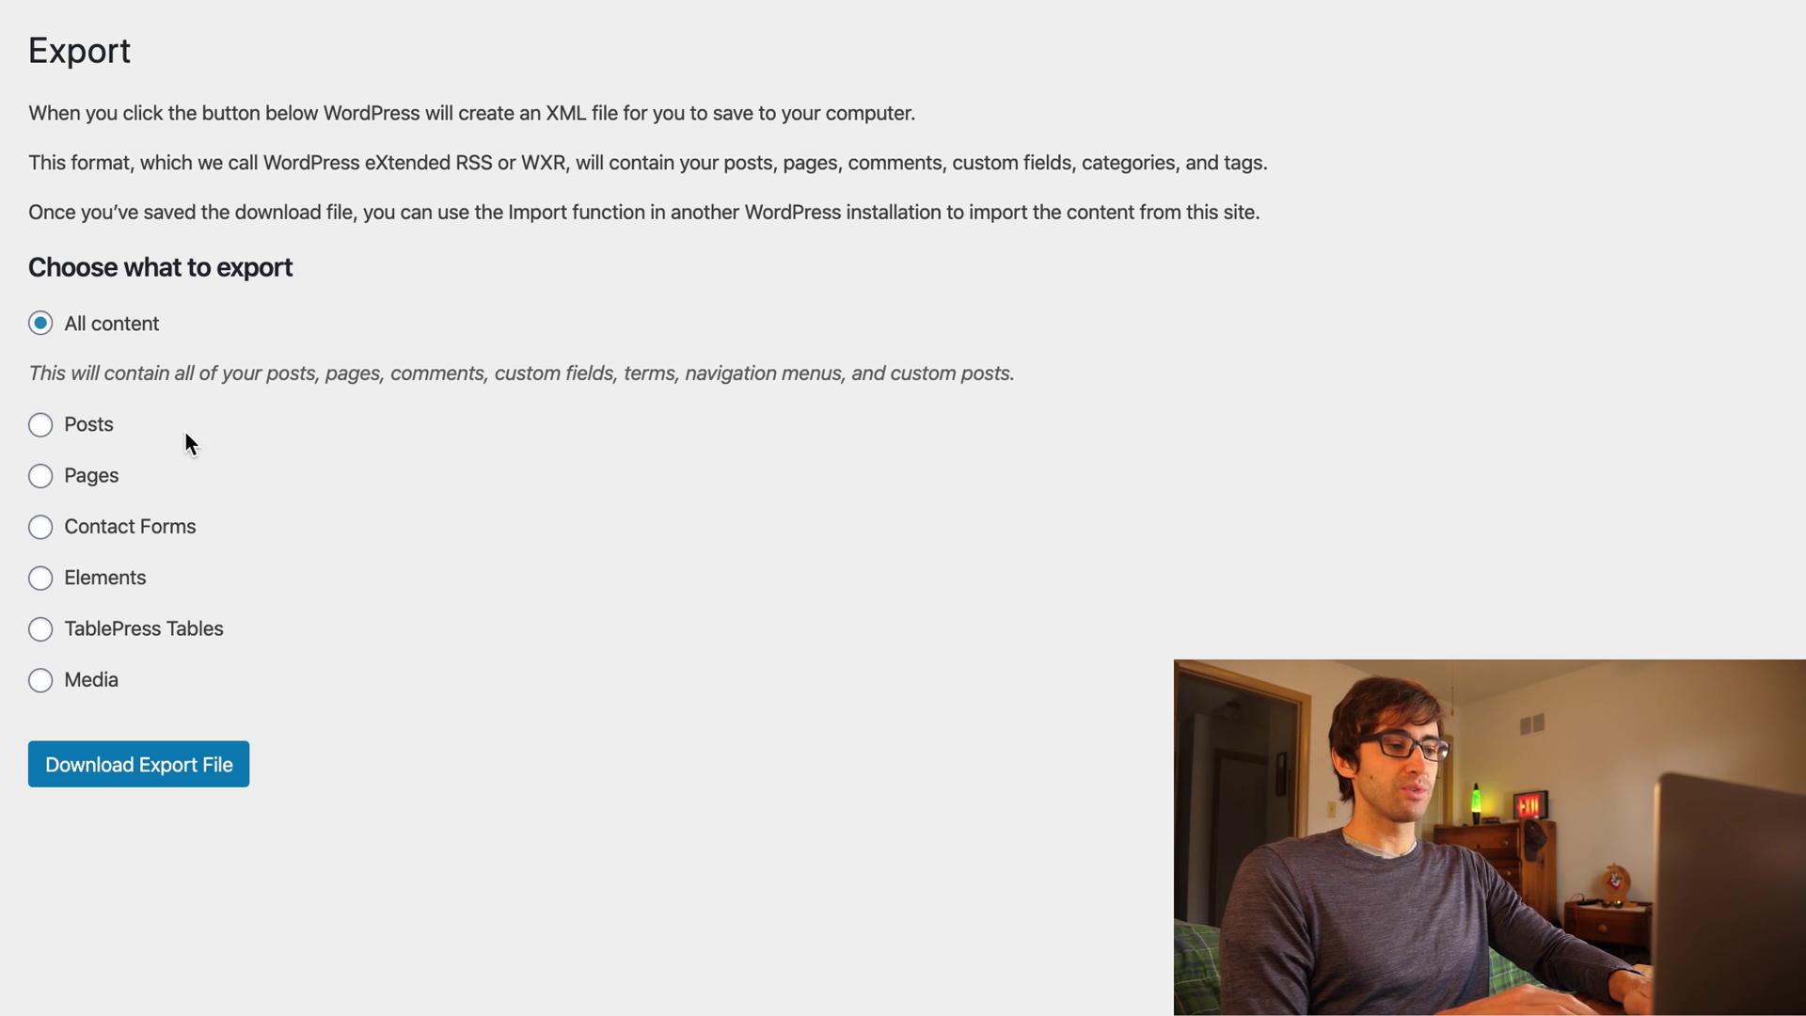
Step: Limit the export to posts in the Website category
click(110, 428)
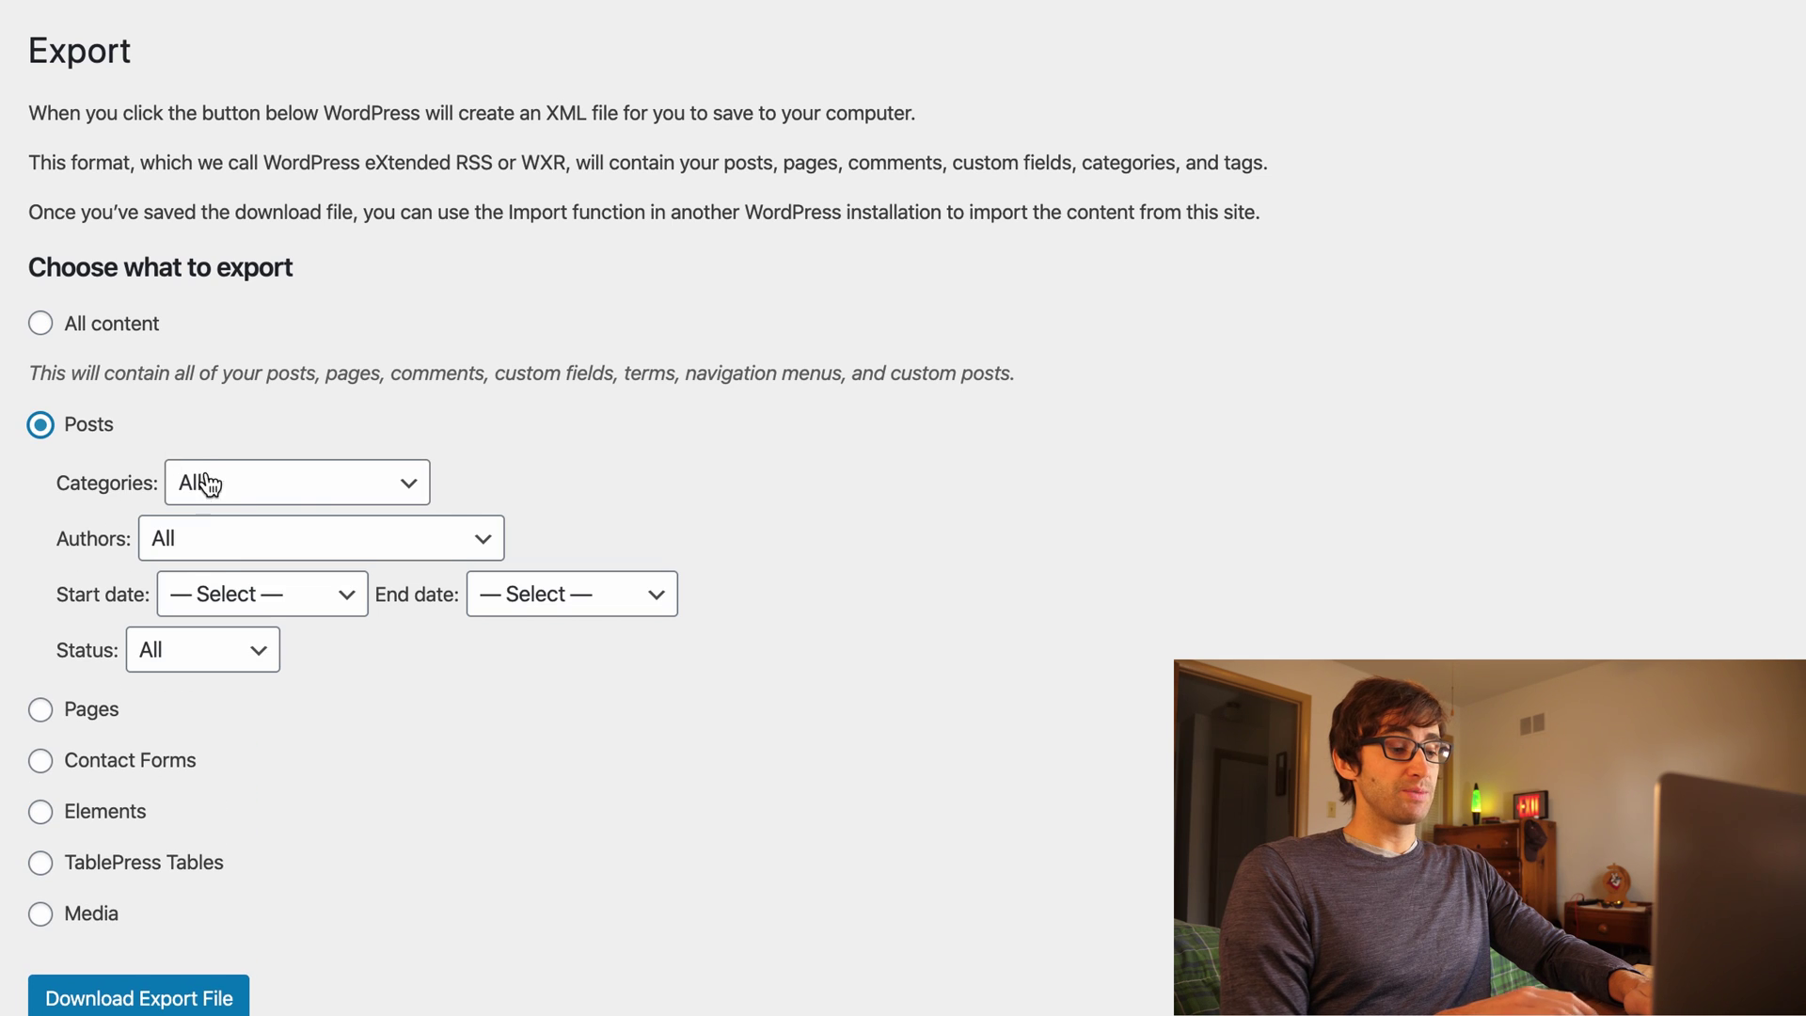
click(217, 485)
click(240, 997)
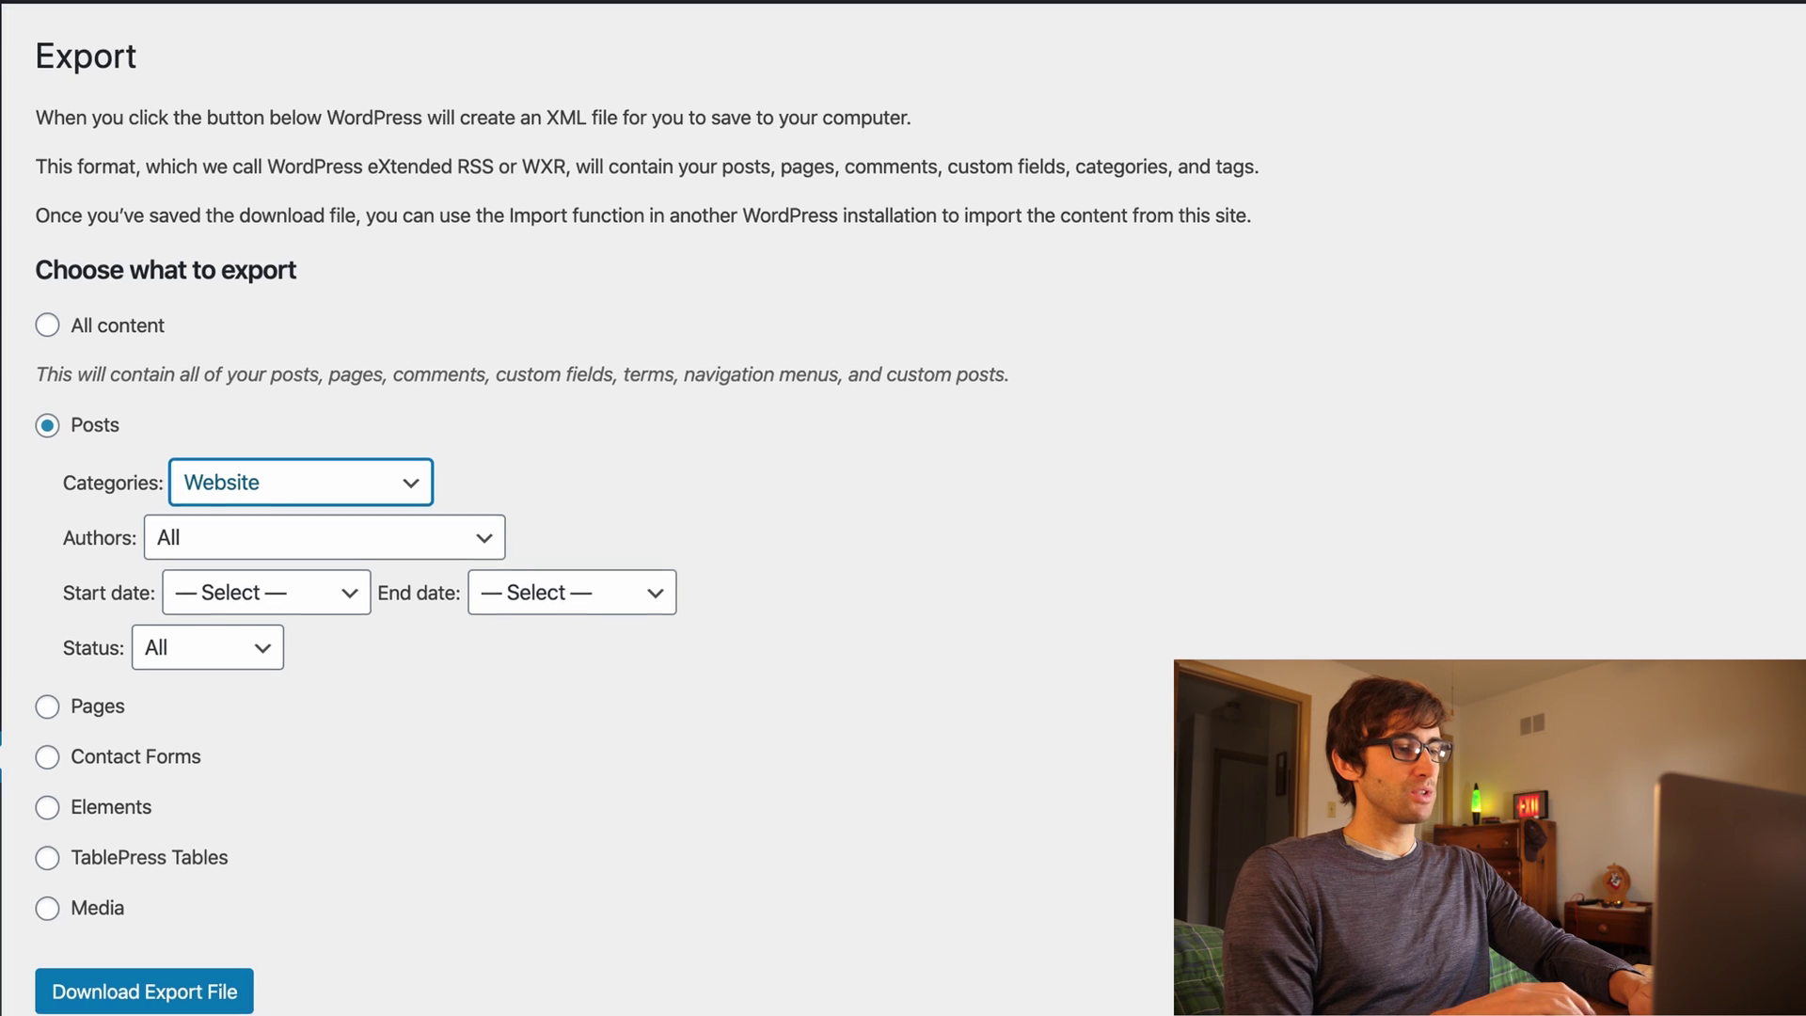
Step: Find the plugin "Export media with selected content" on tonyflorida.com, install it and activate it
mouse_move(105, 578)
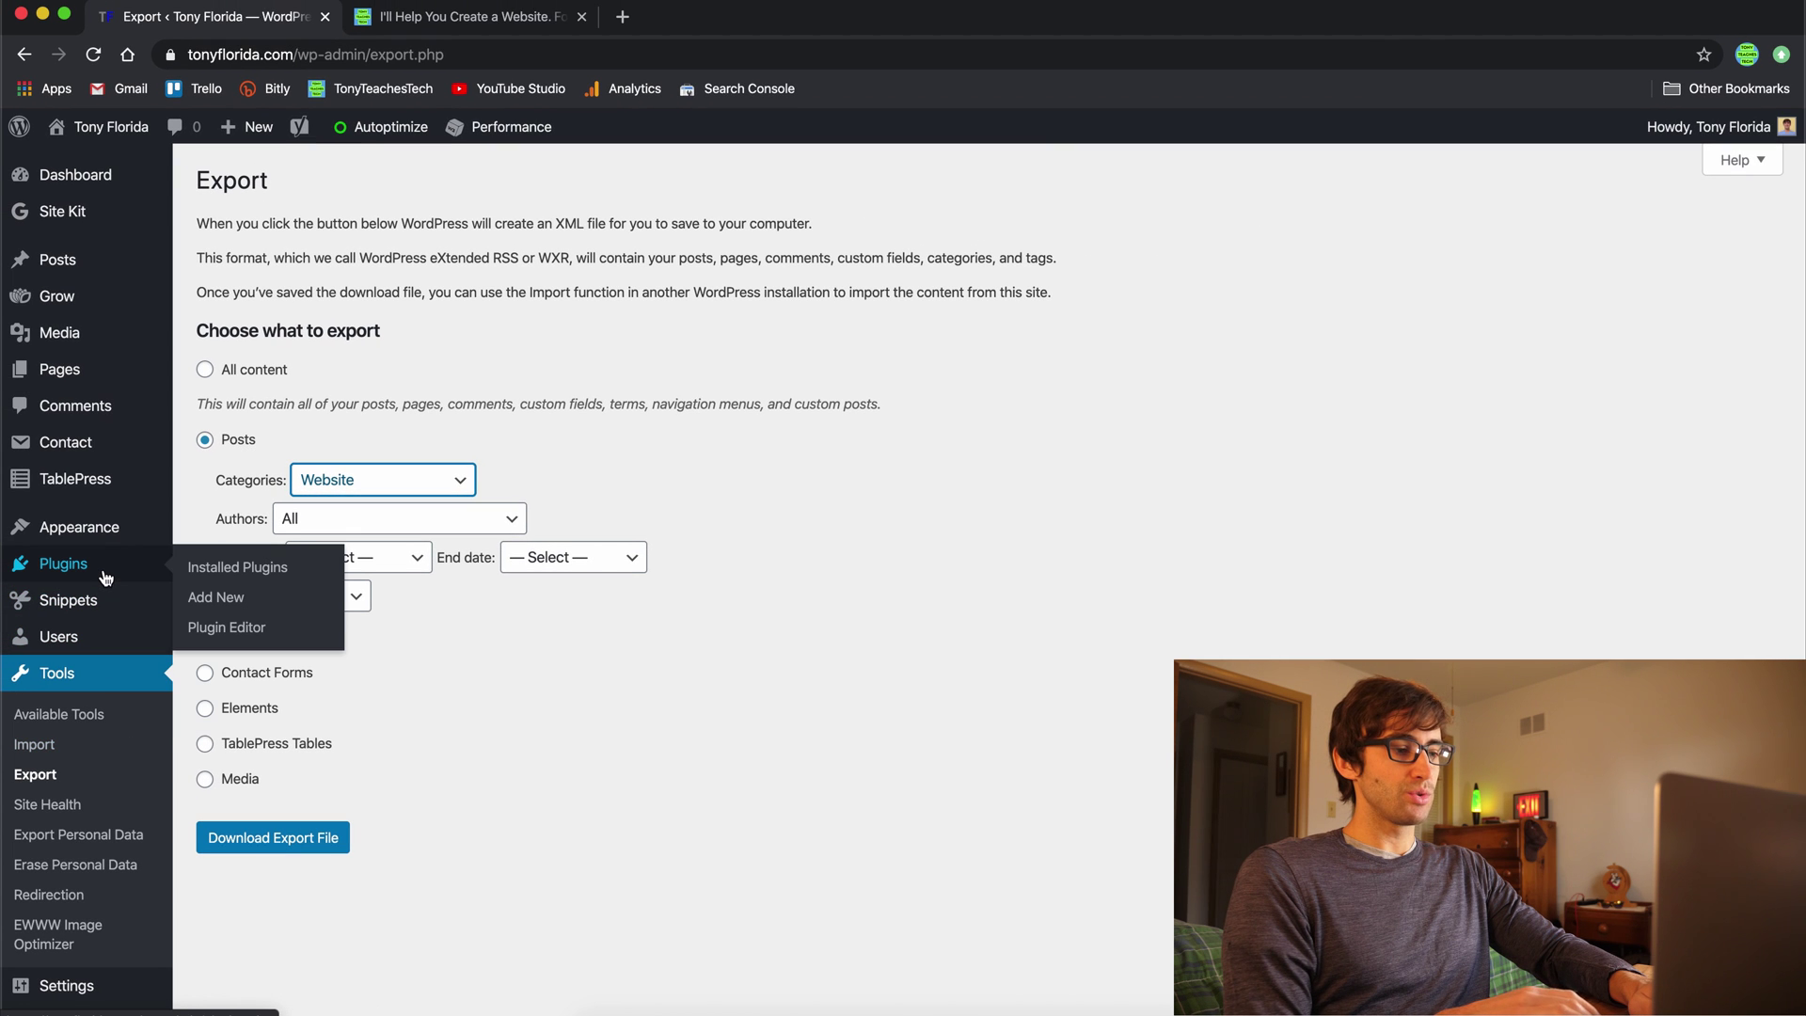
click(224, 606)
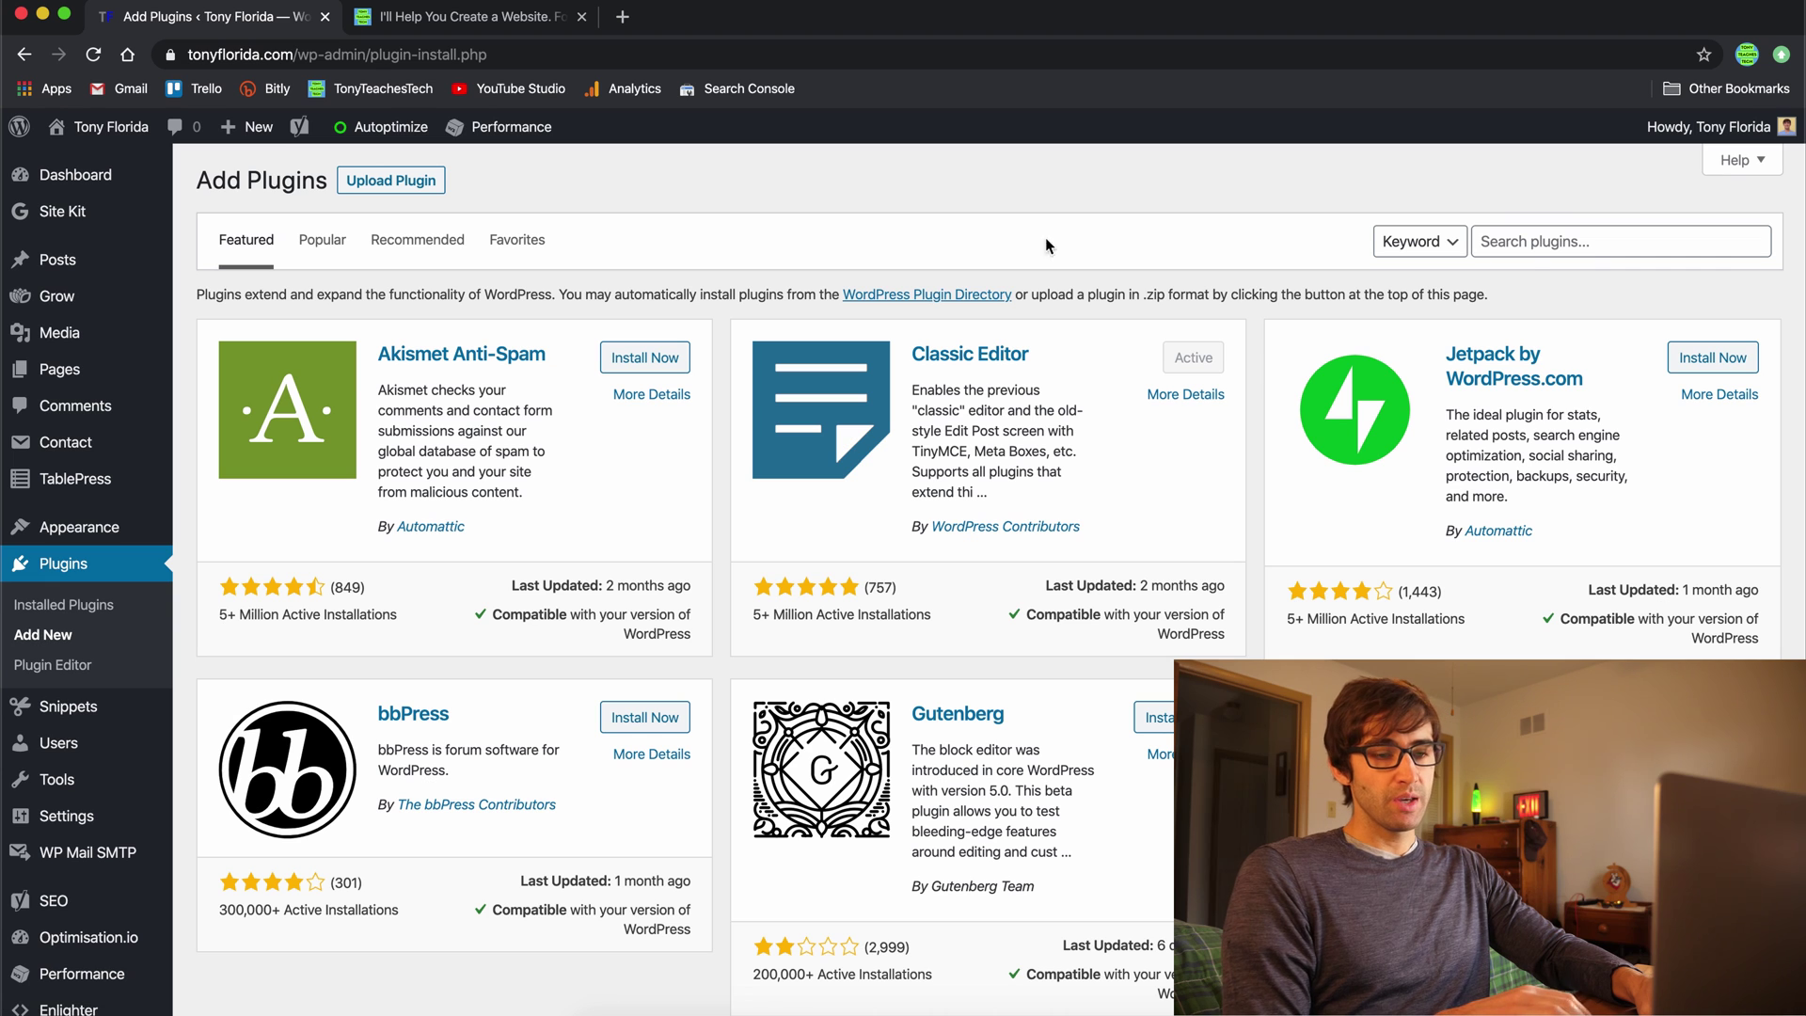
click(1533, 250)
text(export media with selected content)
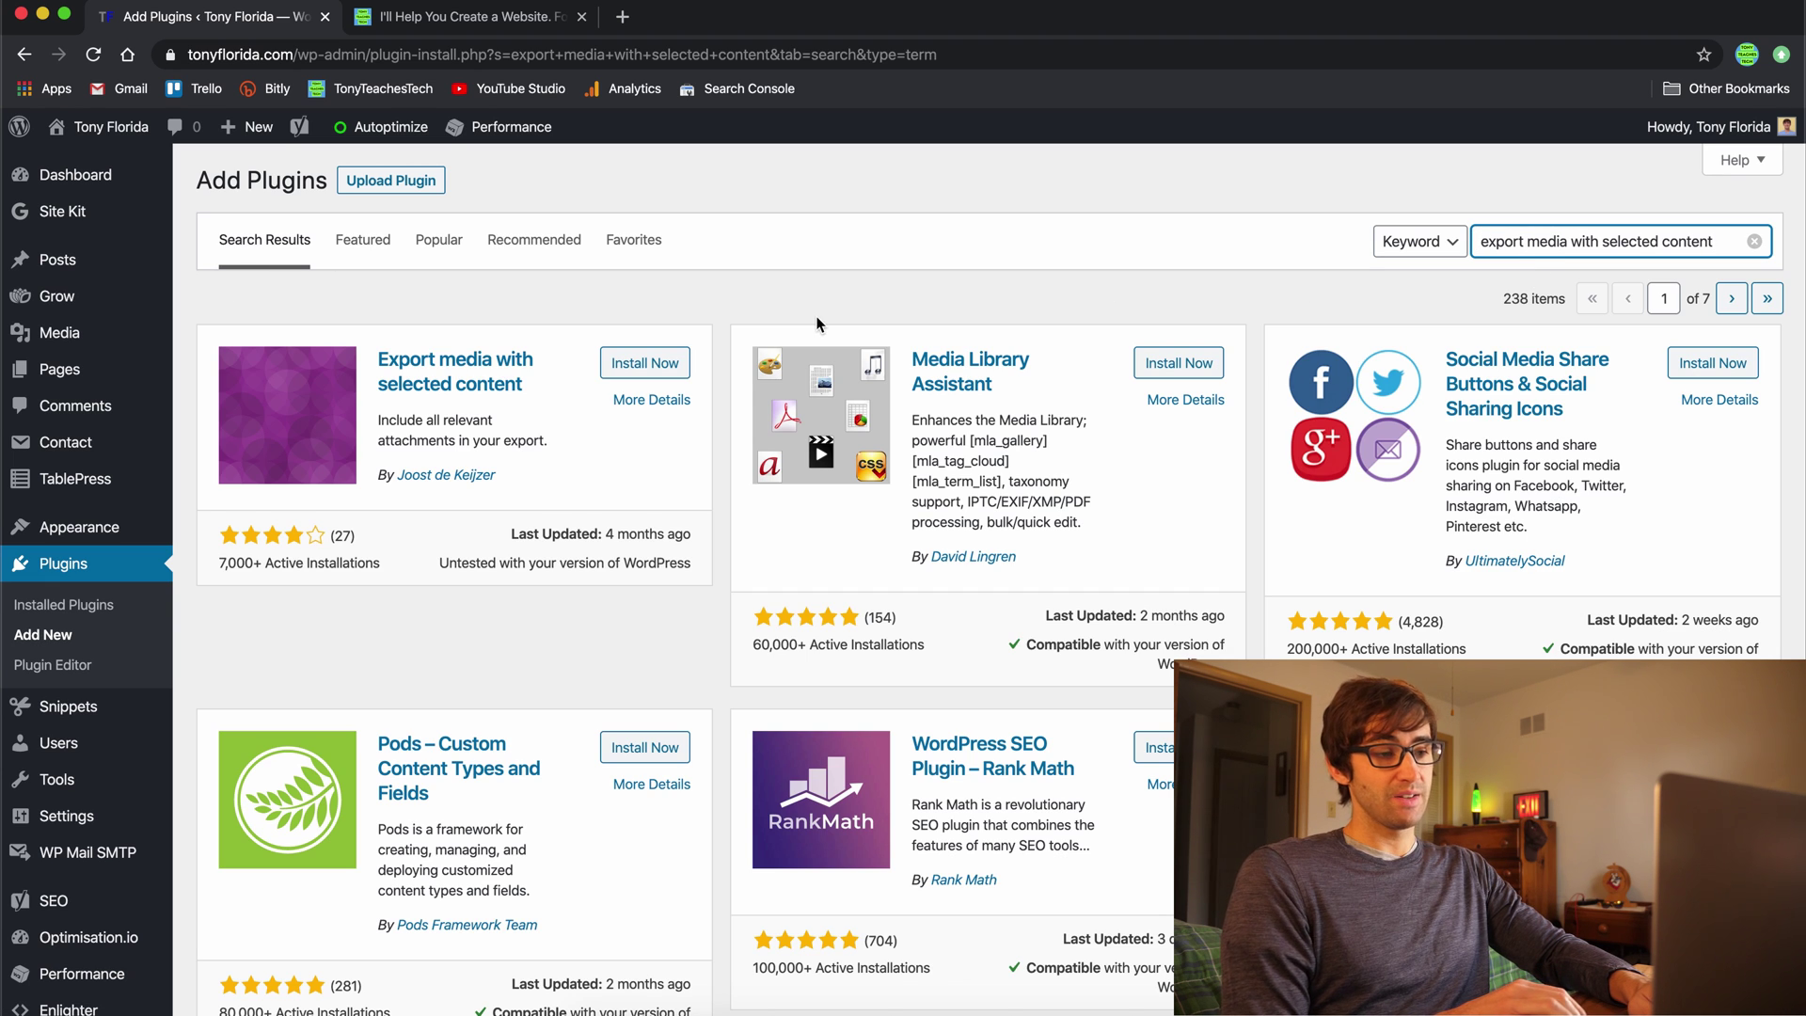
click(667, 372)
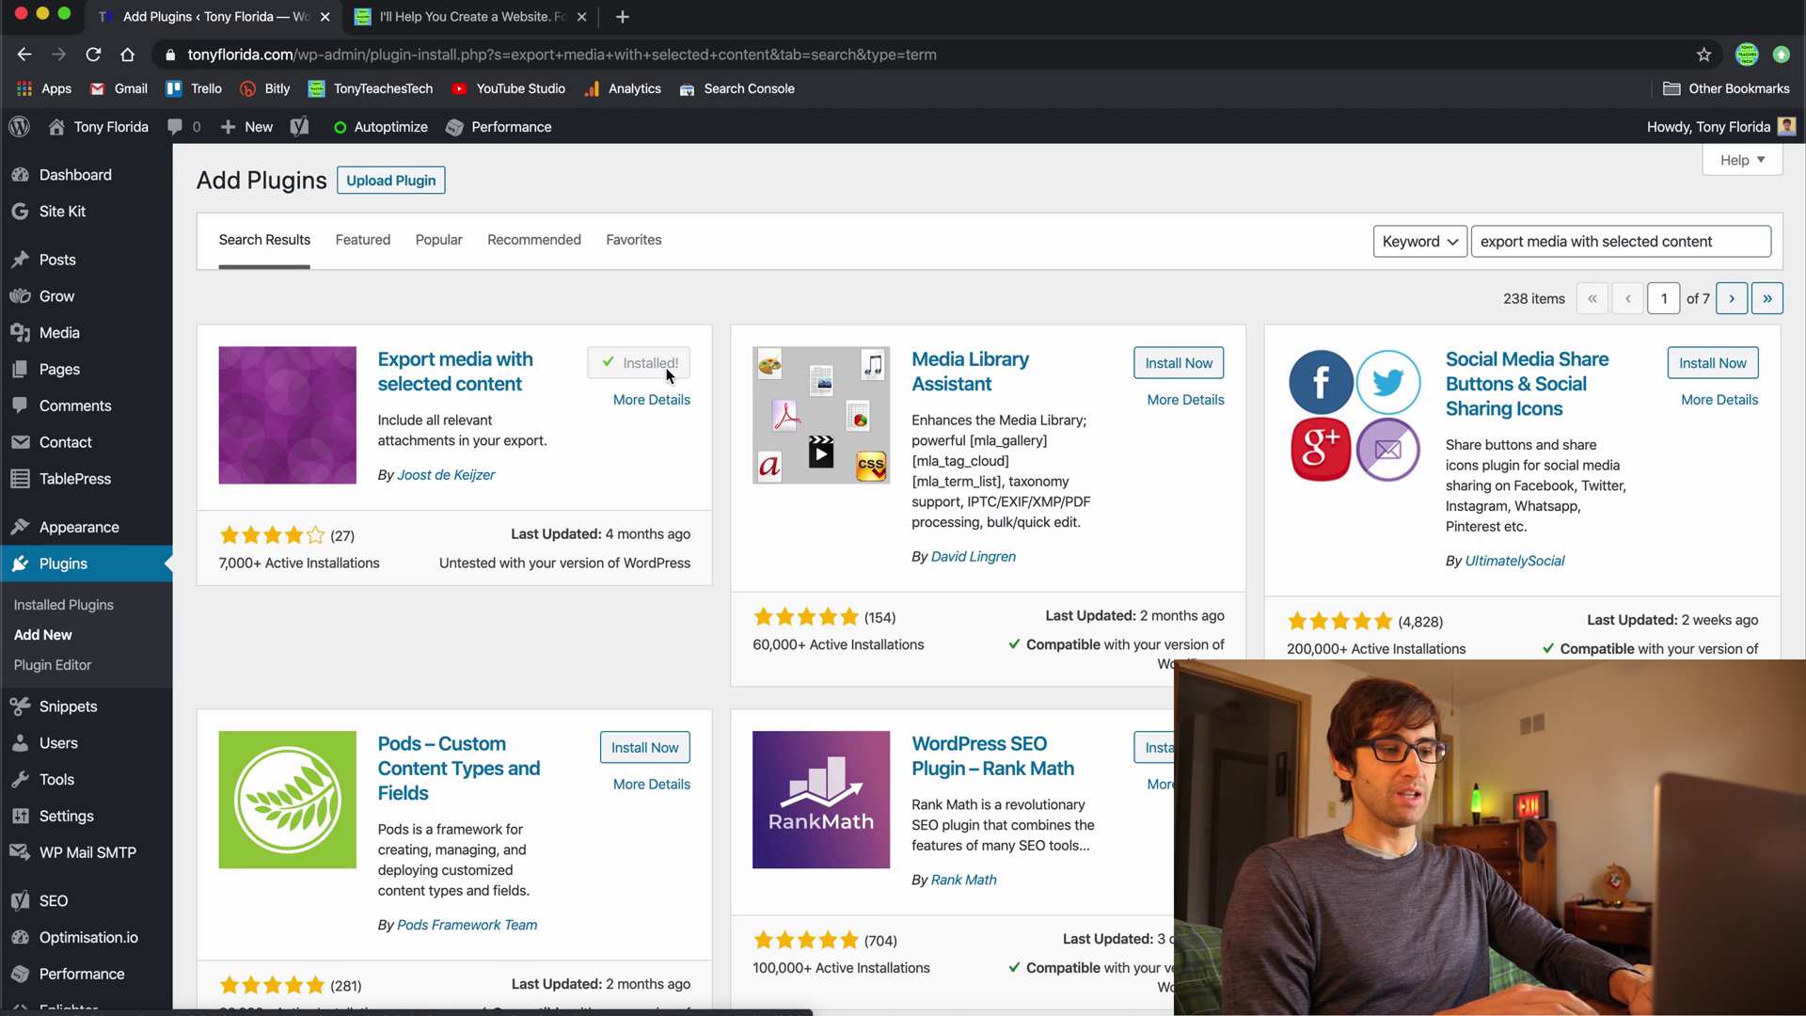
click(663, 375)
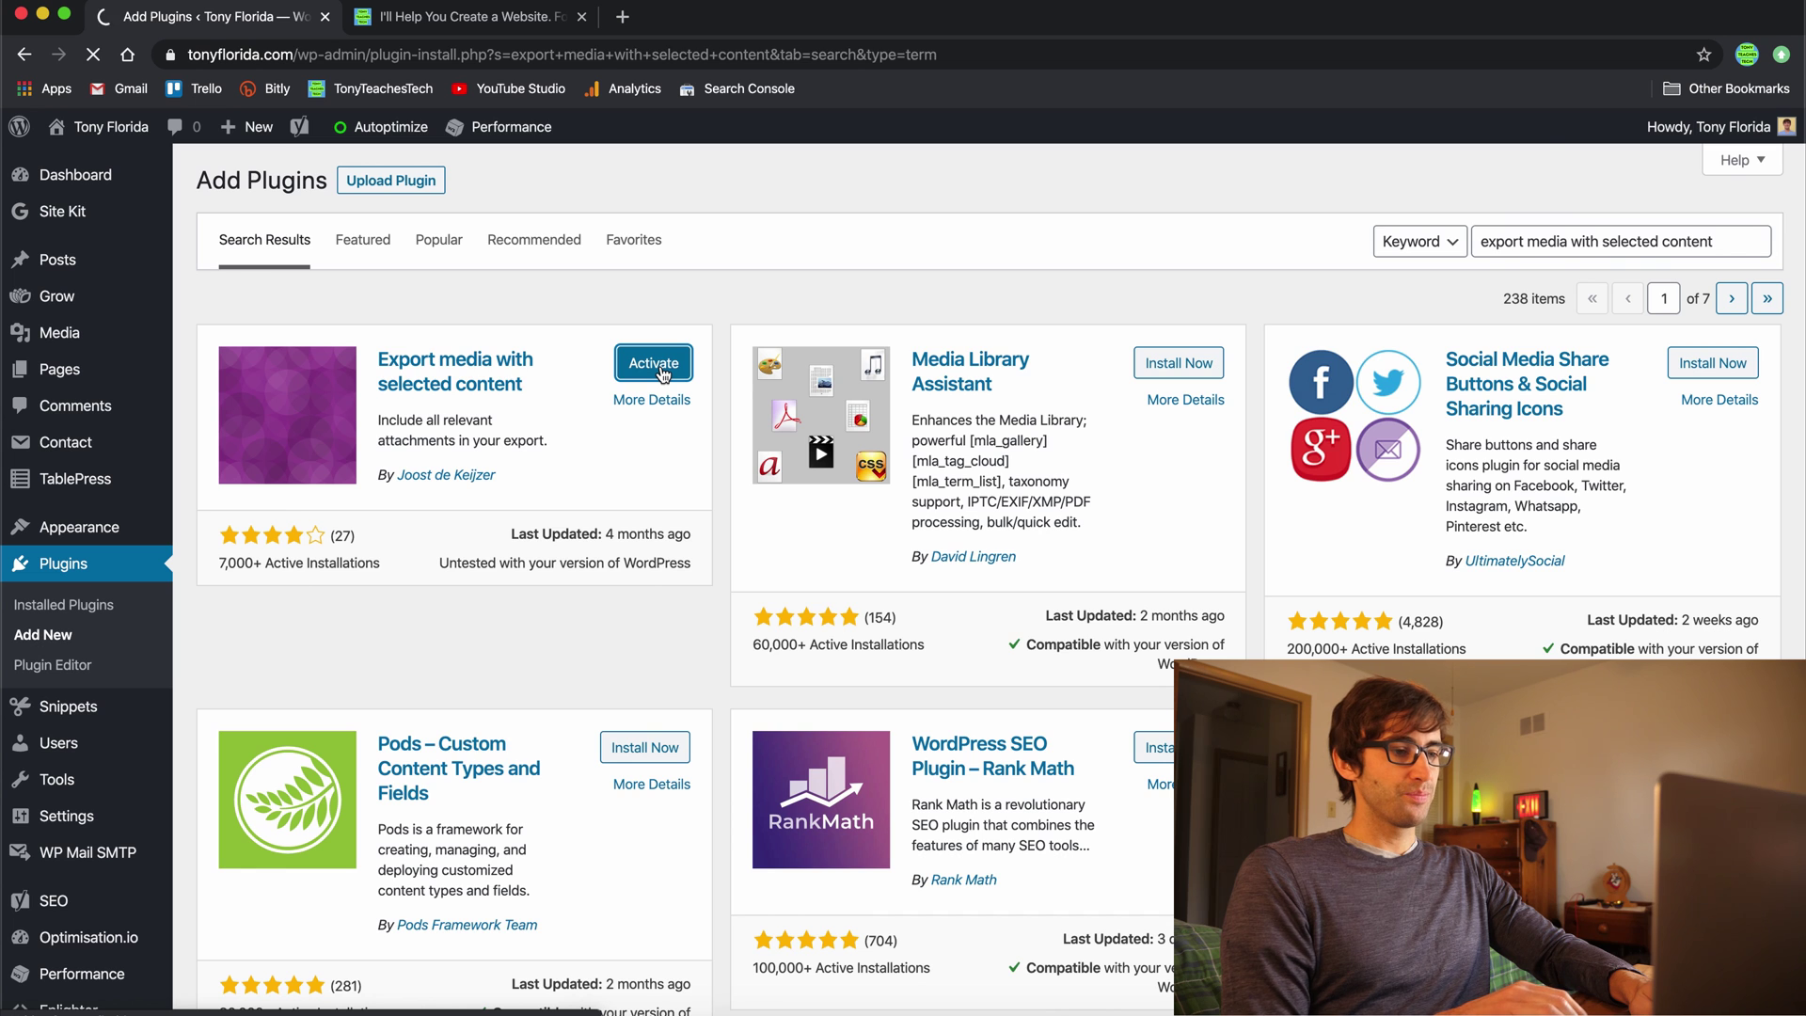
Step: Download an export file containing only posts in the Website category, with "Export media with selected content" enabled
scroll(526, 515, down, 7)
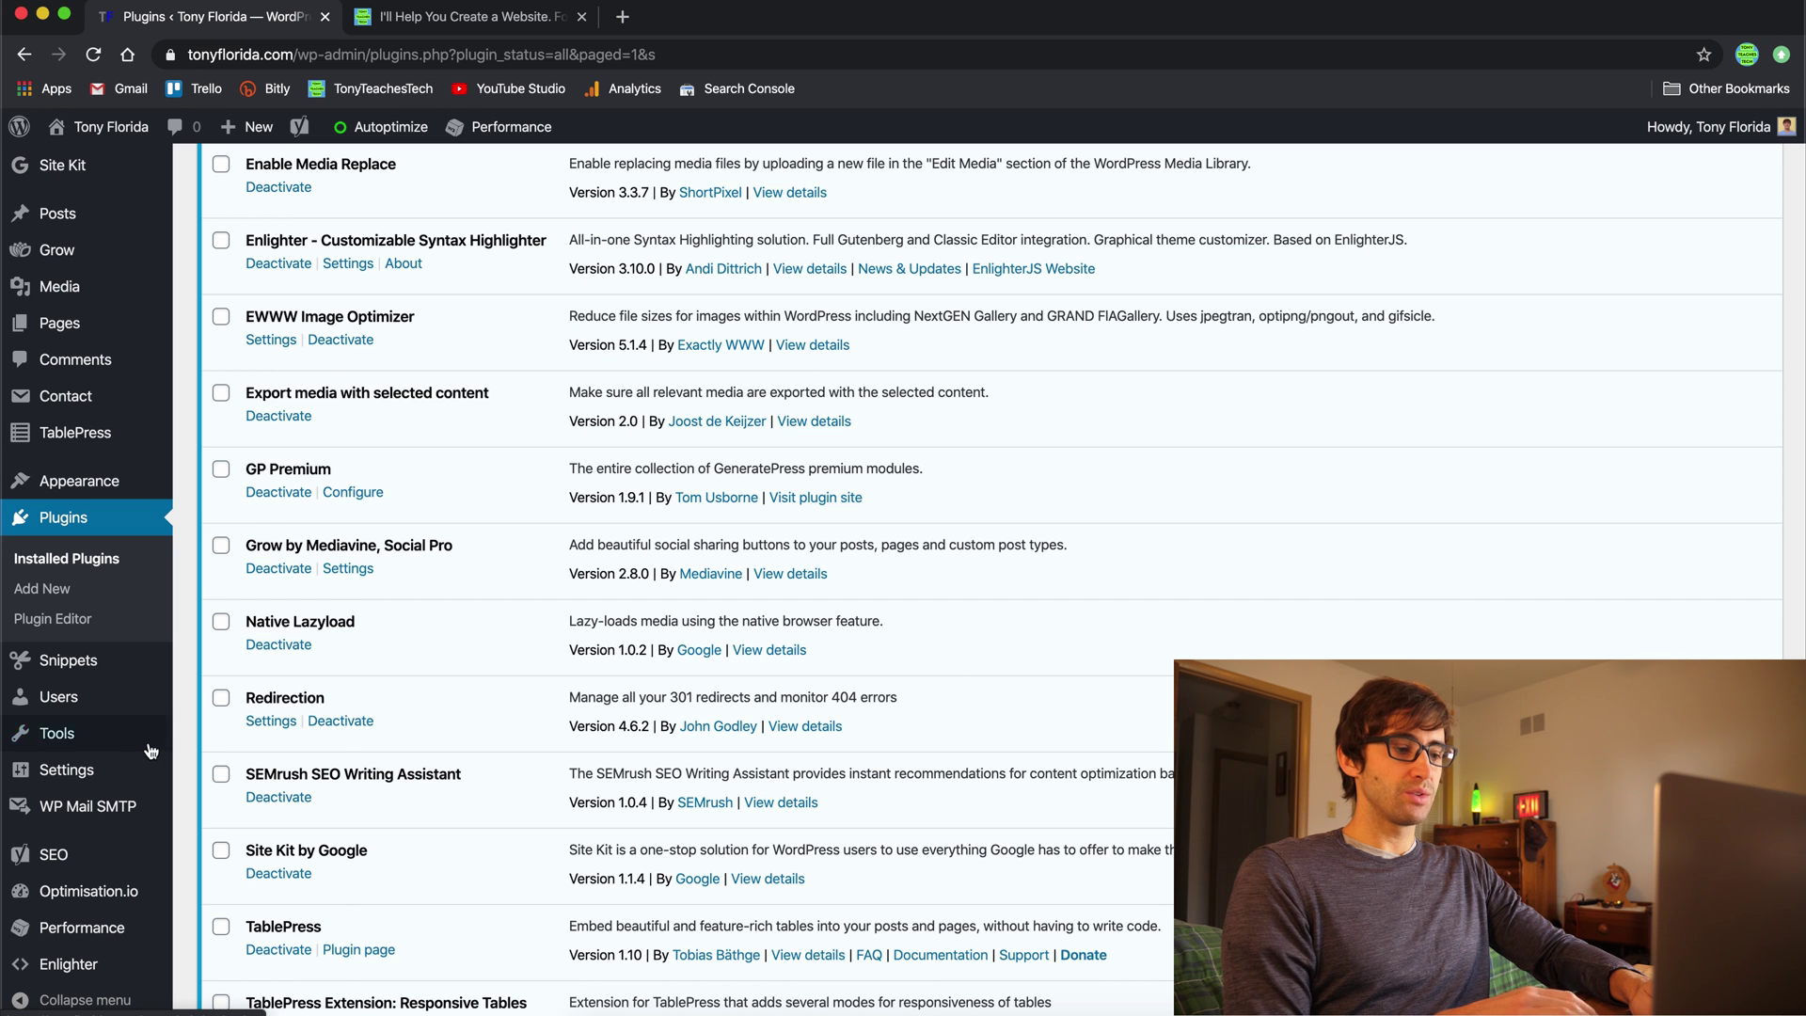
mouse_move(136, 752)
click(211, 798)
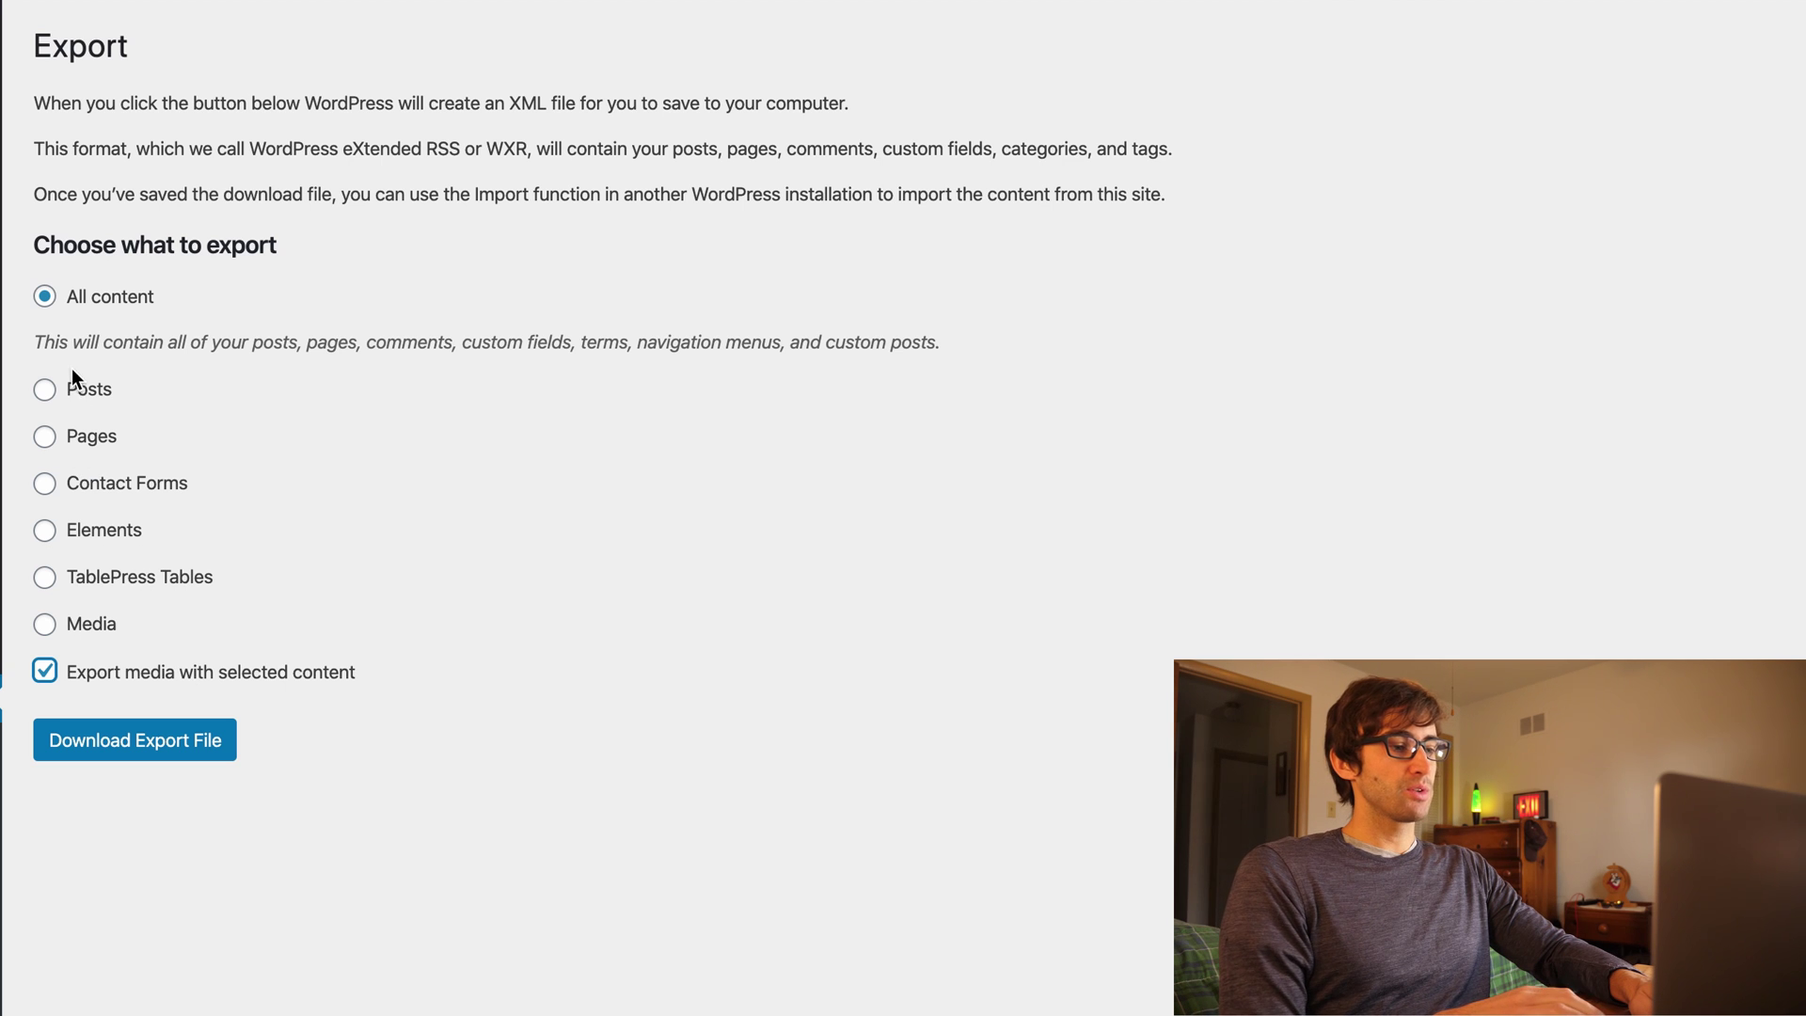
click(89, 388)
click(240, 439)
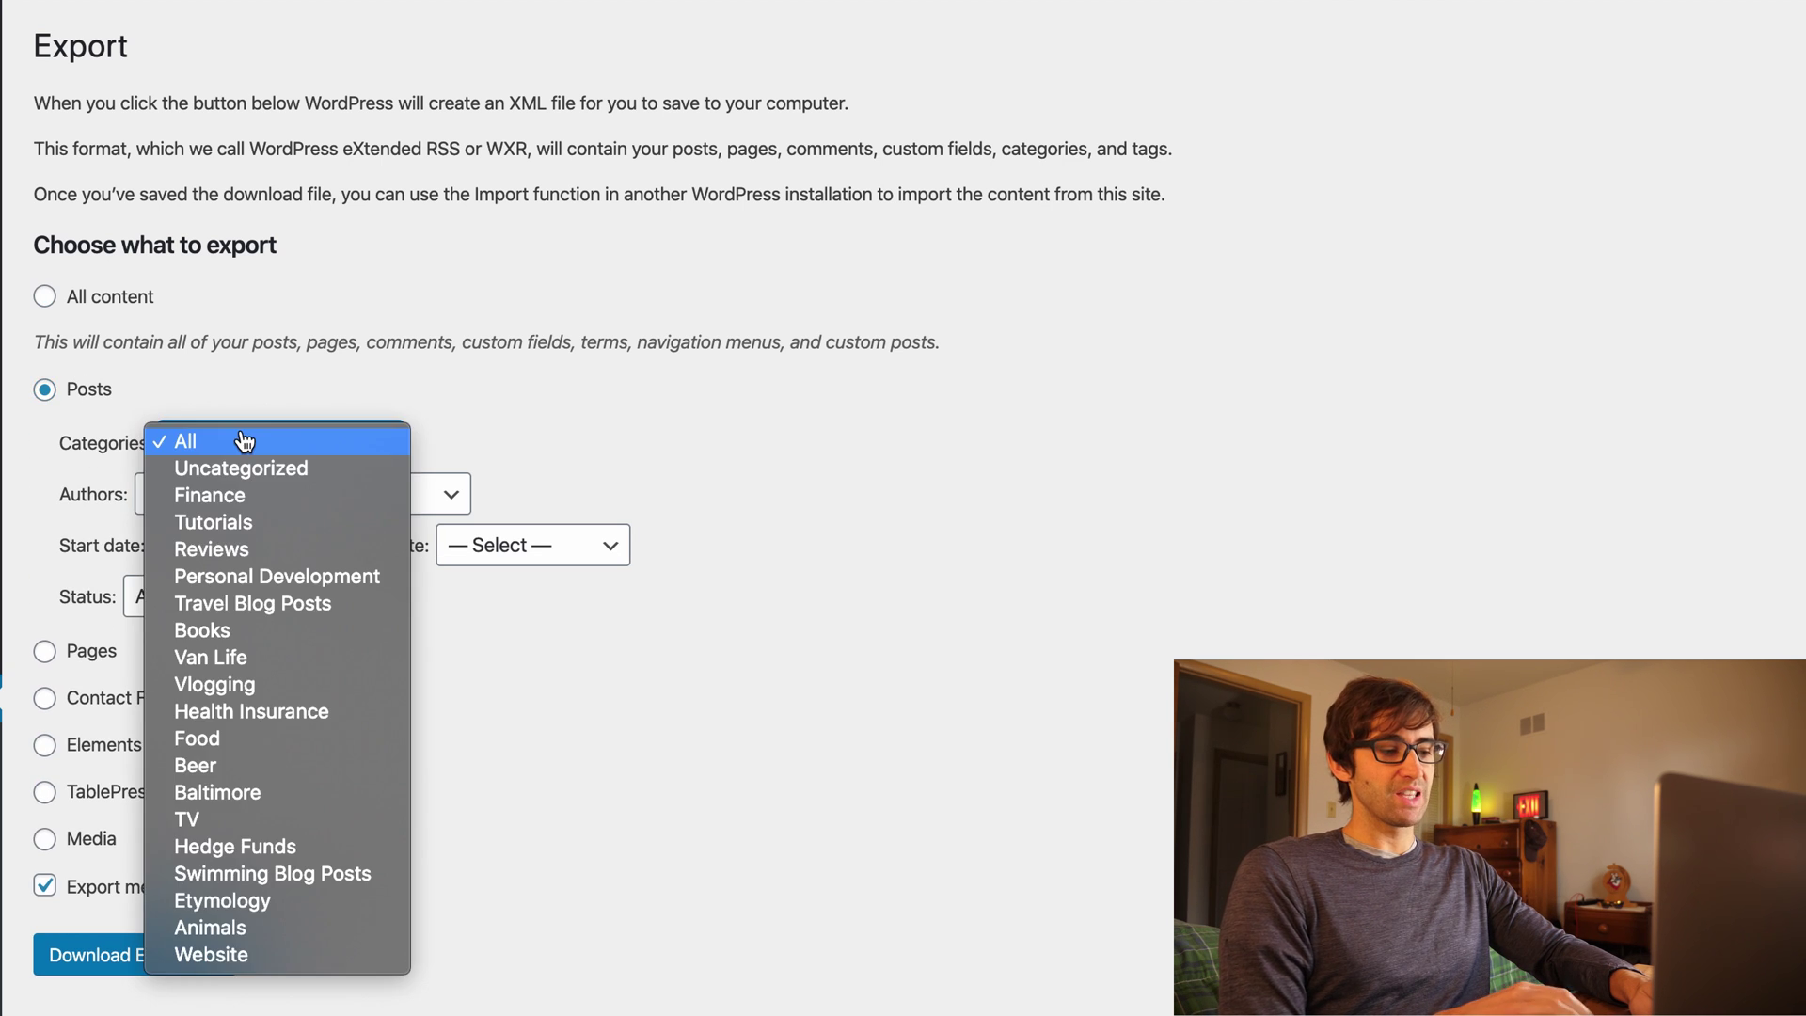
click(296, 957)
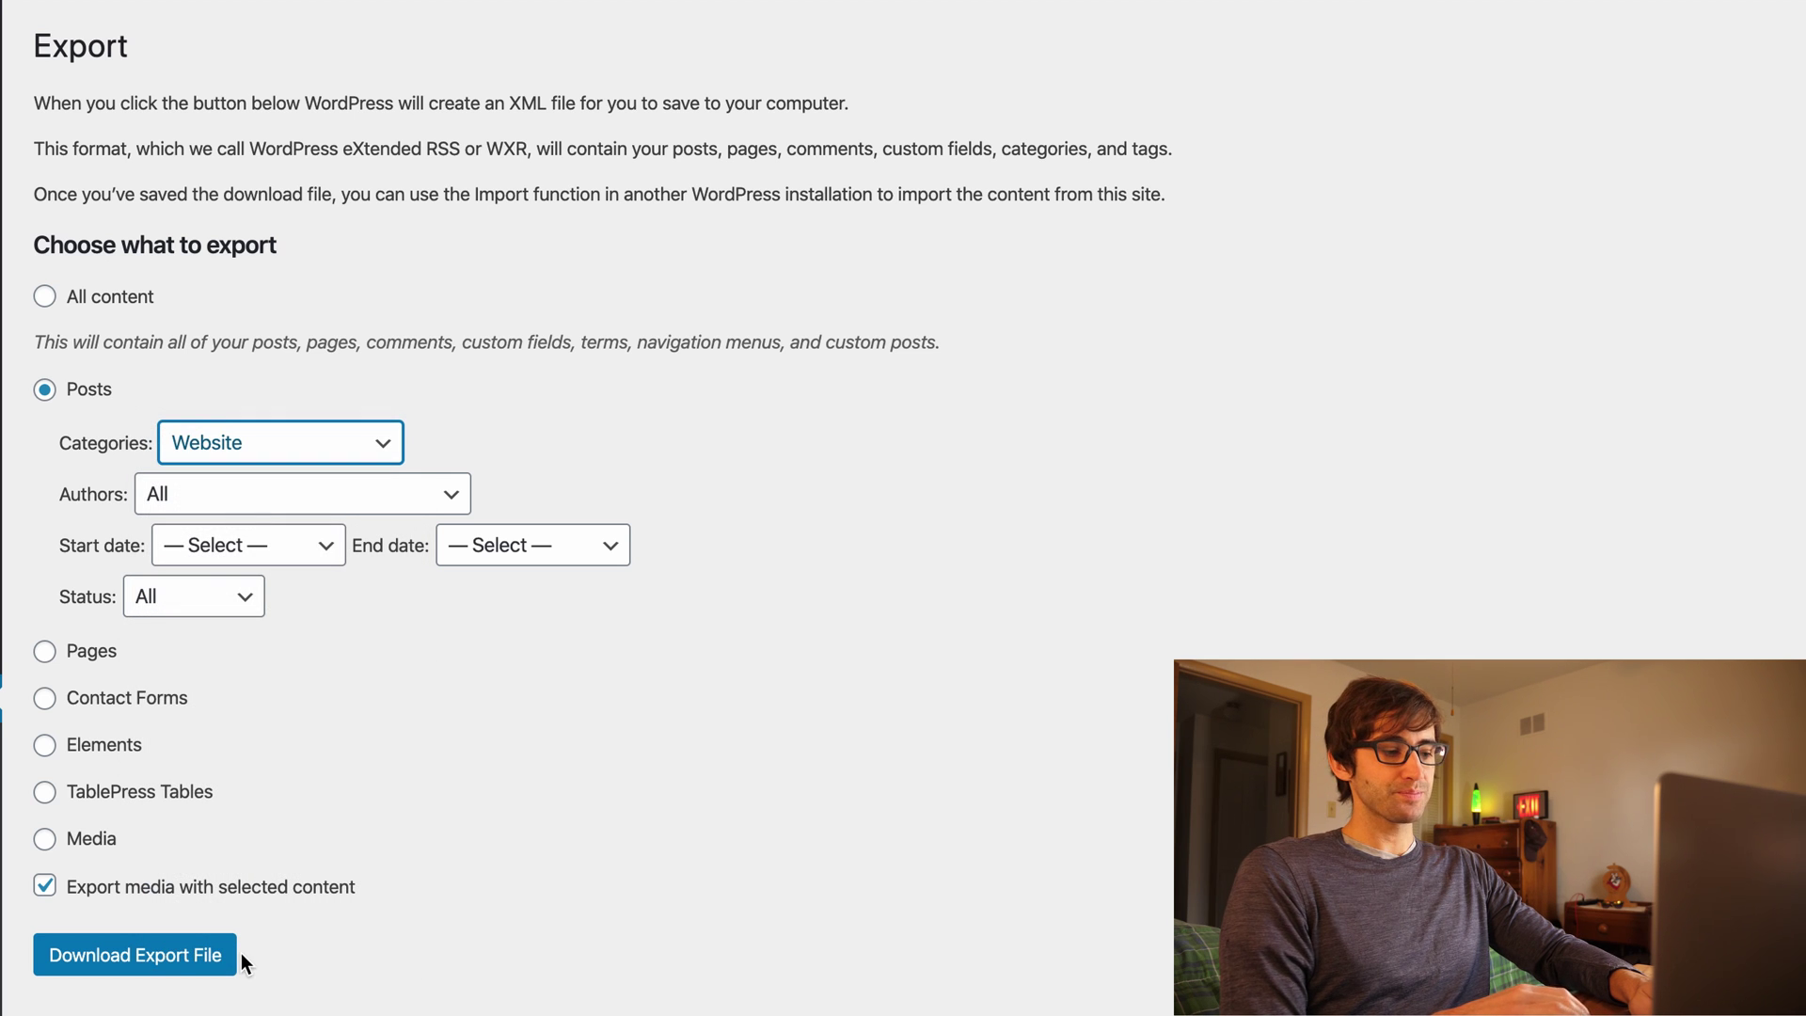
click(232, 952)
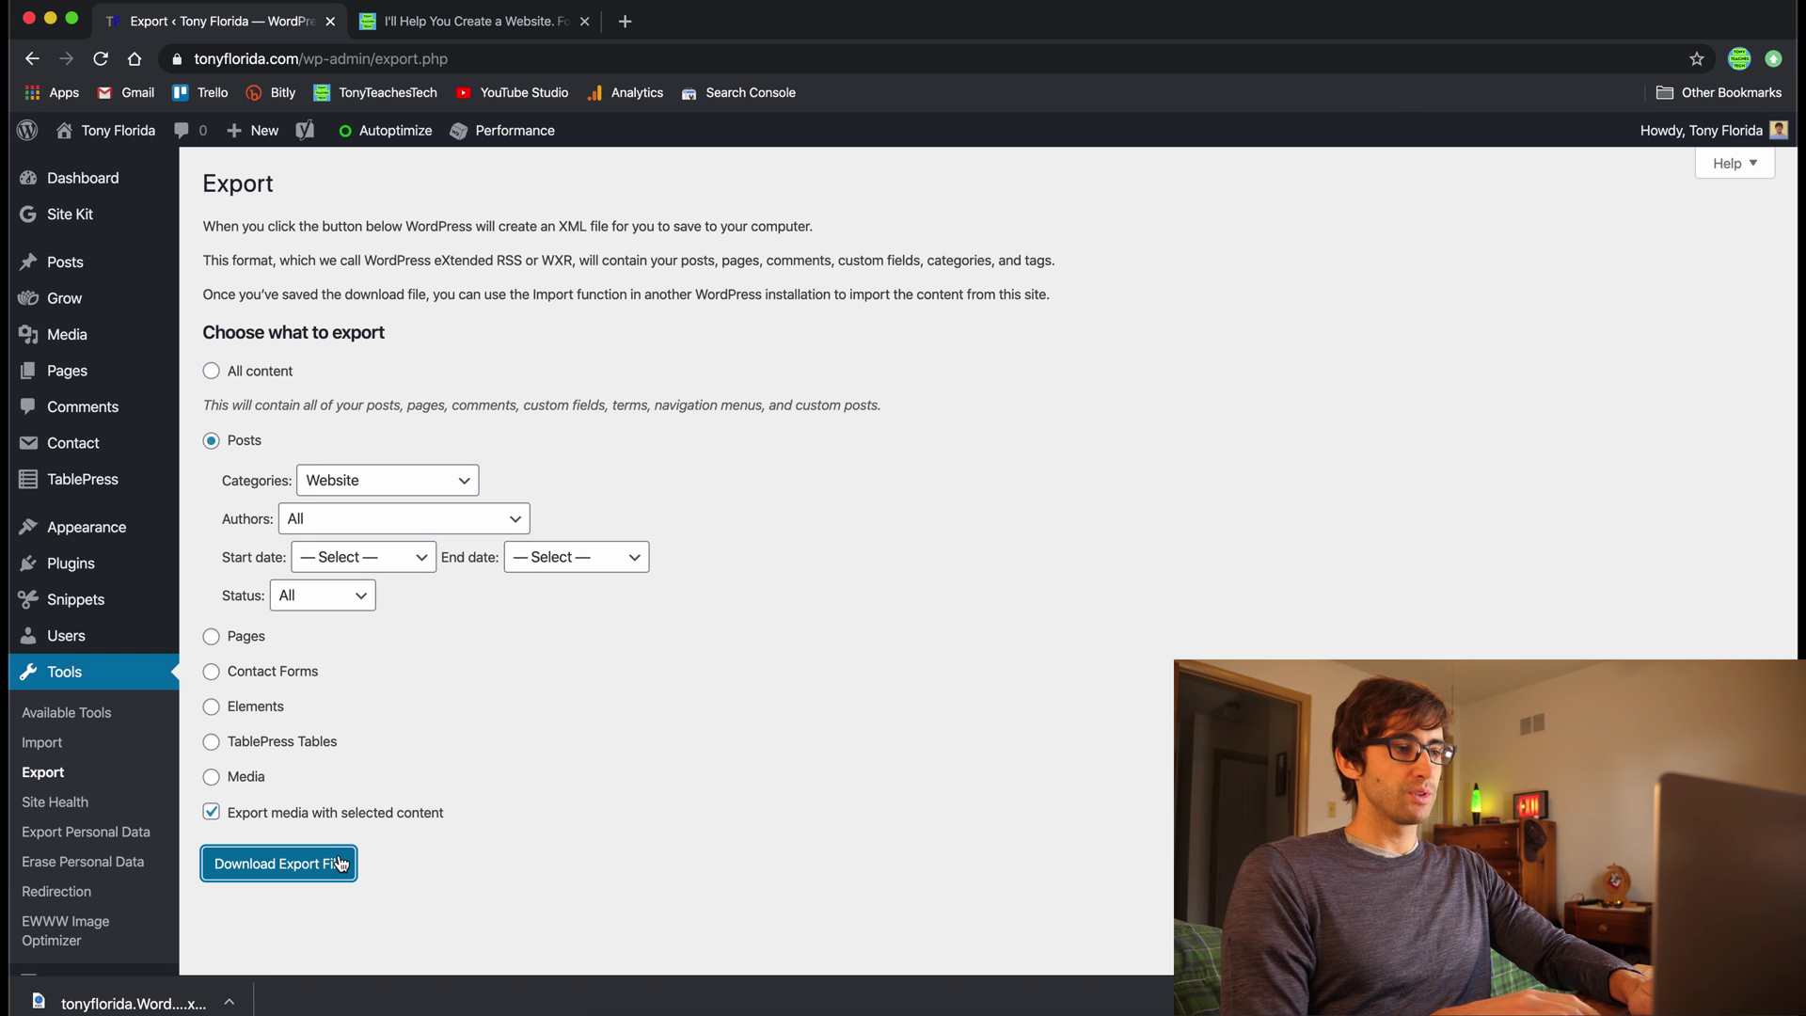
Step: Install the WordPress importer from the tonyteaches.tech dashboard and run it
mouse_move(543, 139)
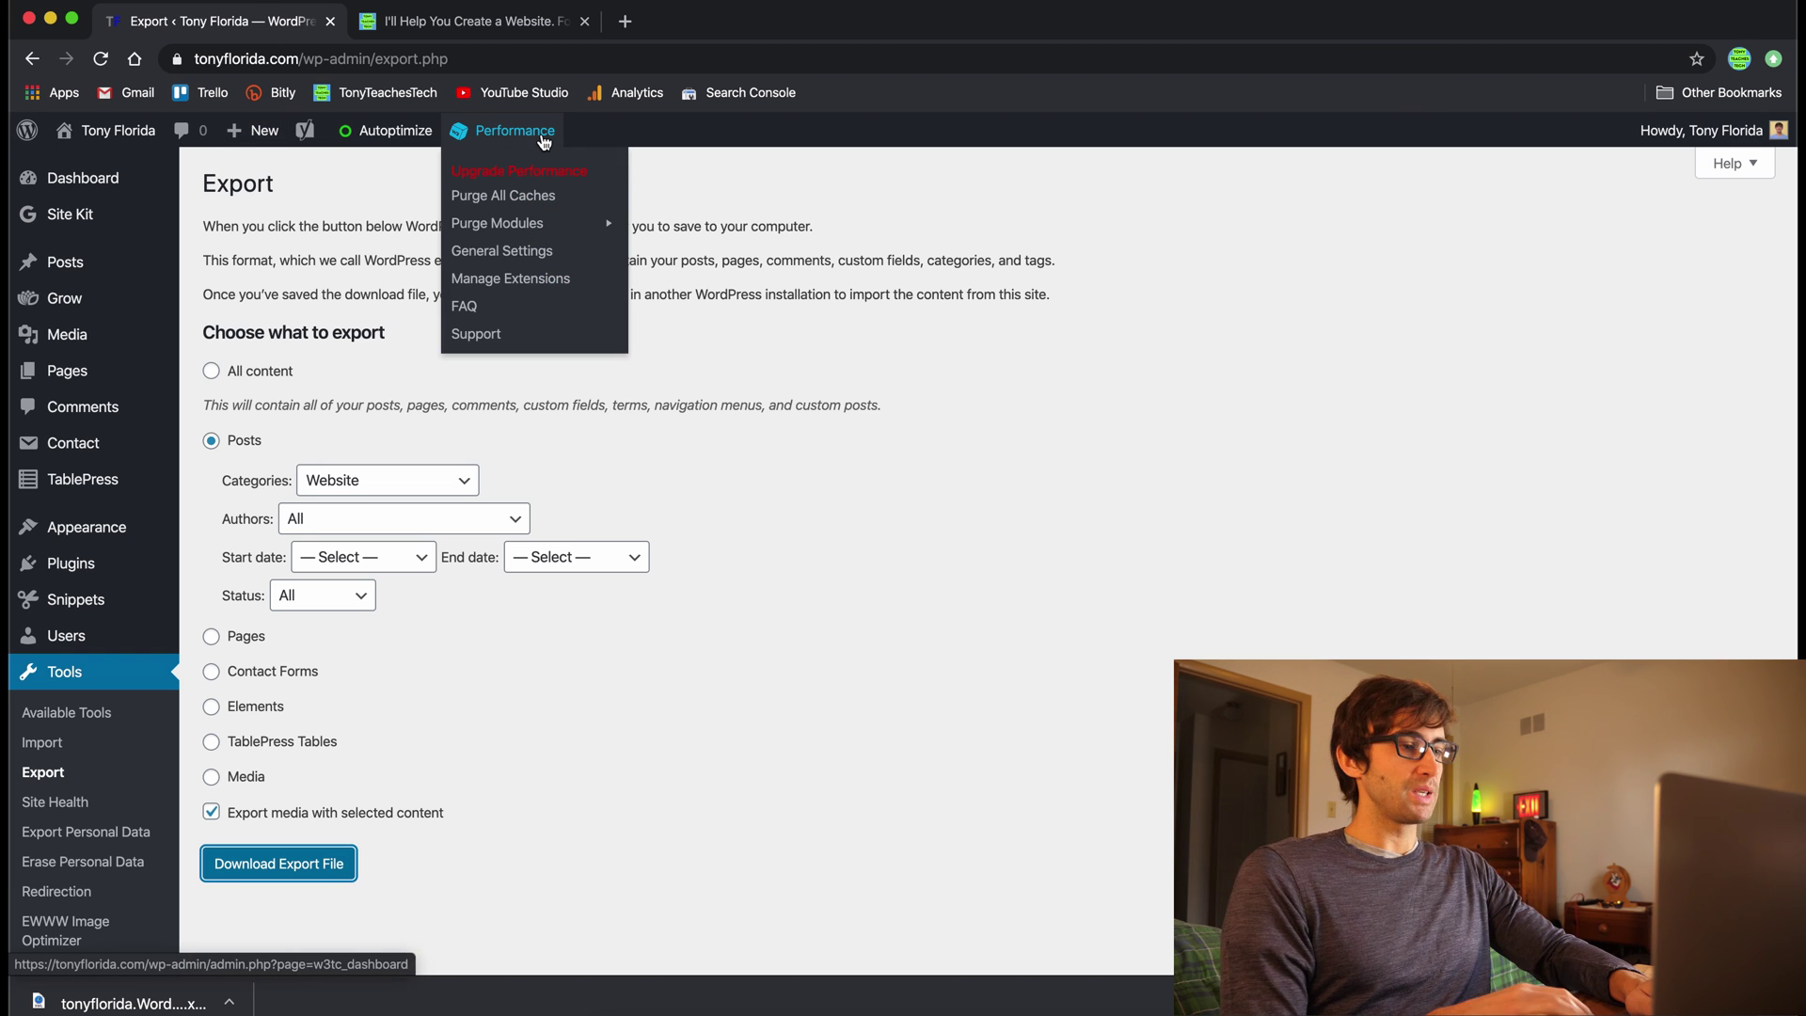
click(464, 23)
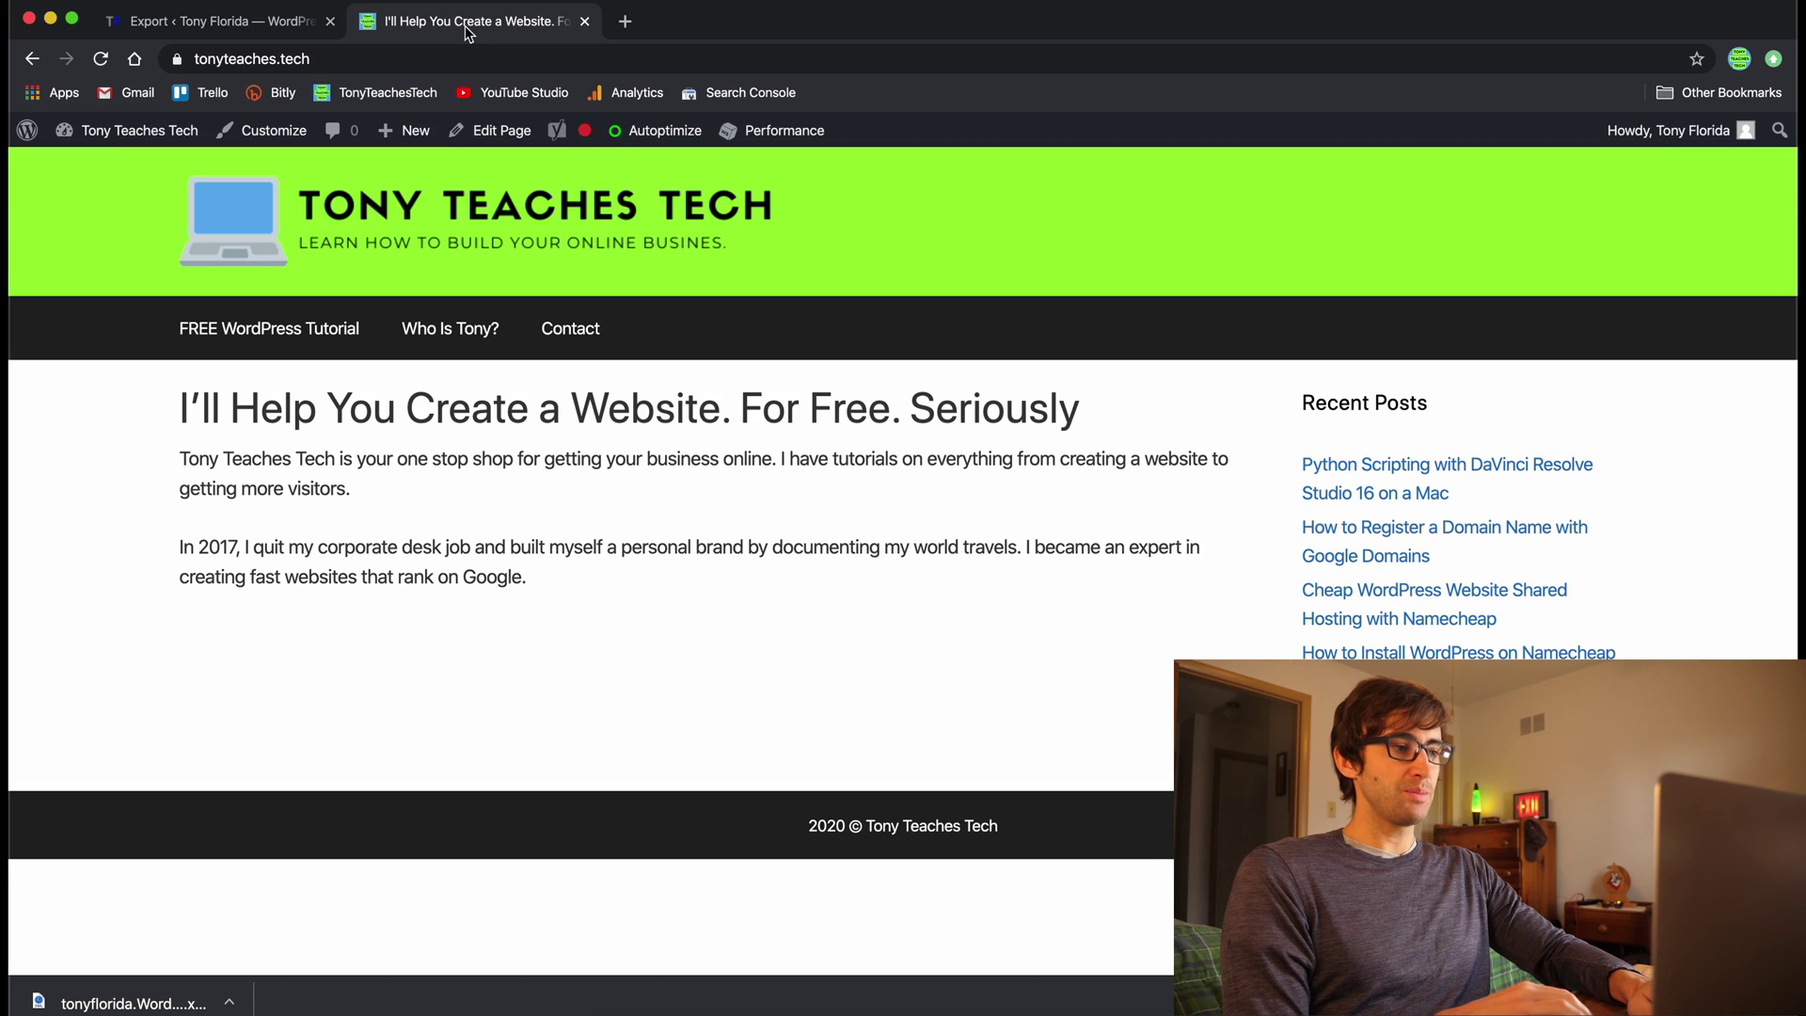
mouse_move(160, 131)
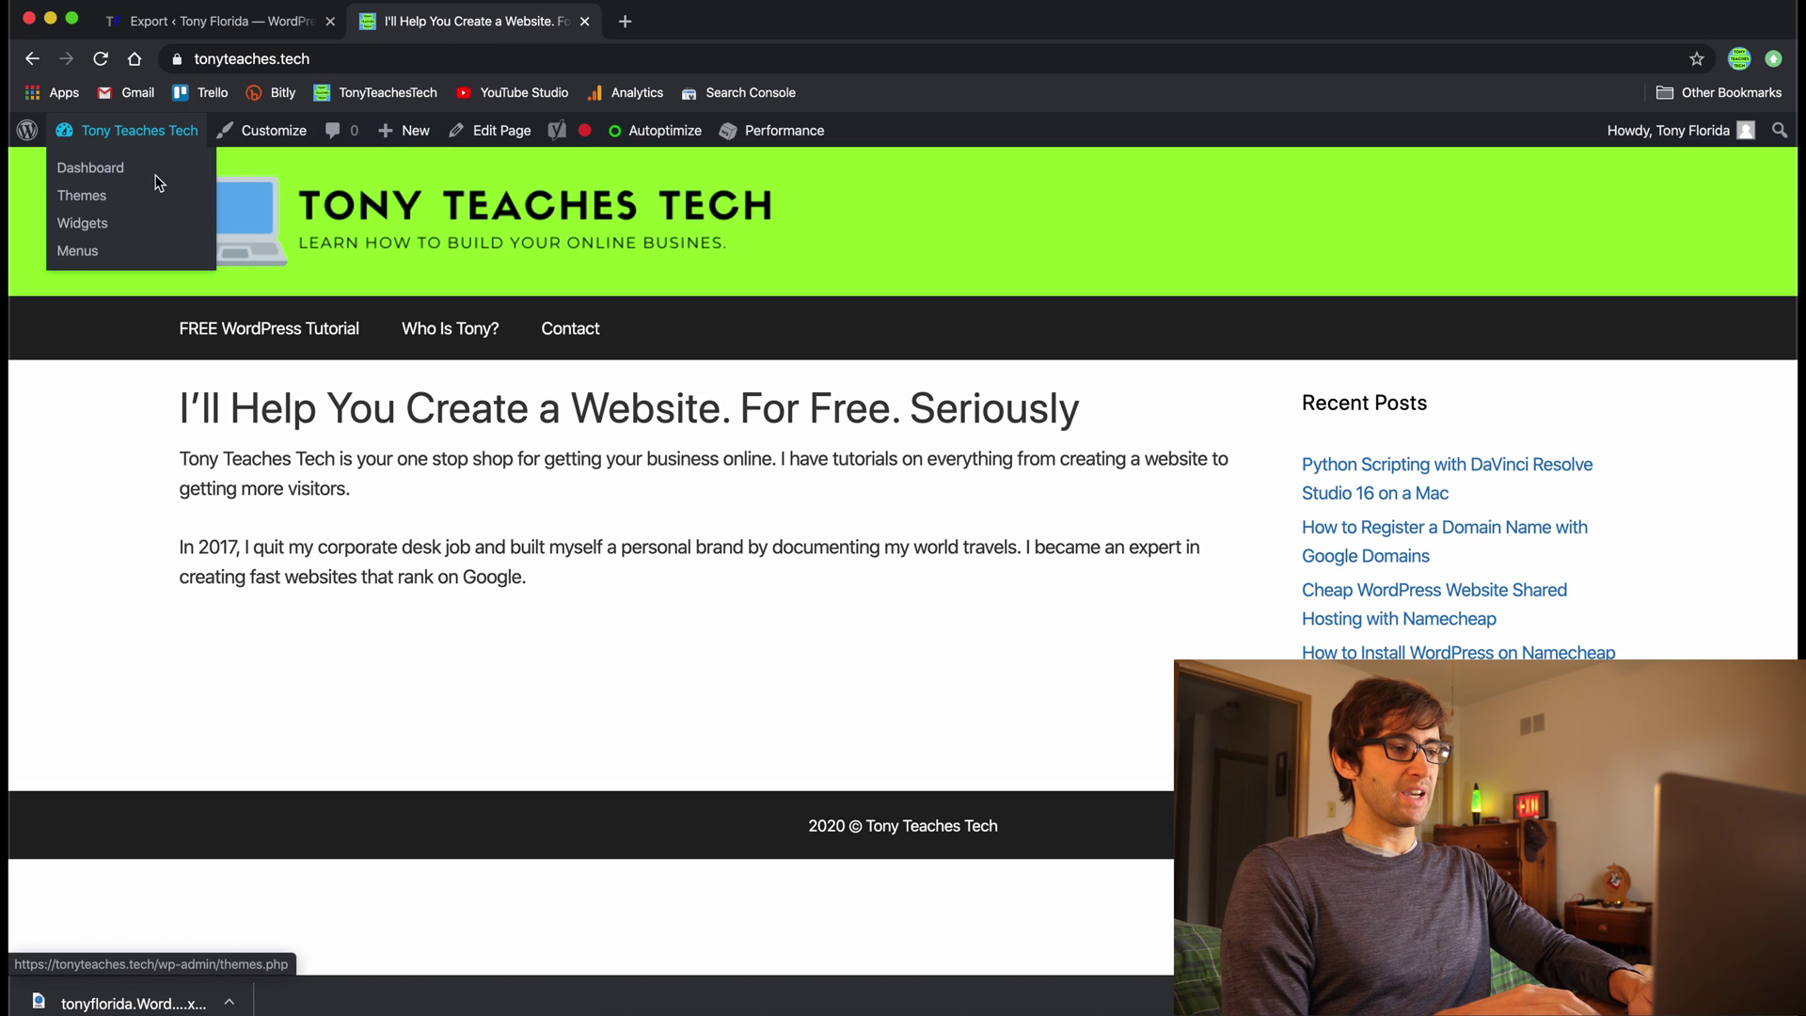
click(118, 175)
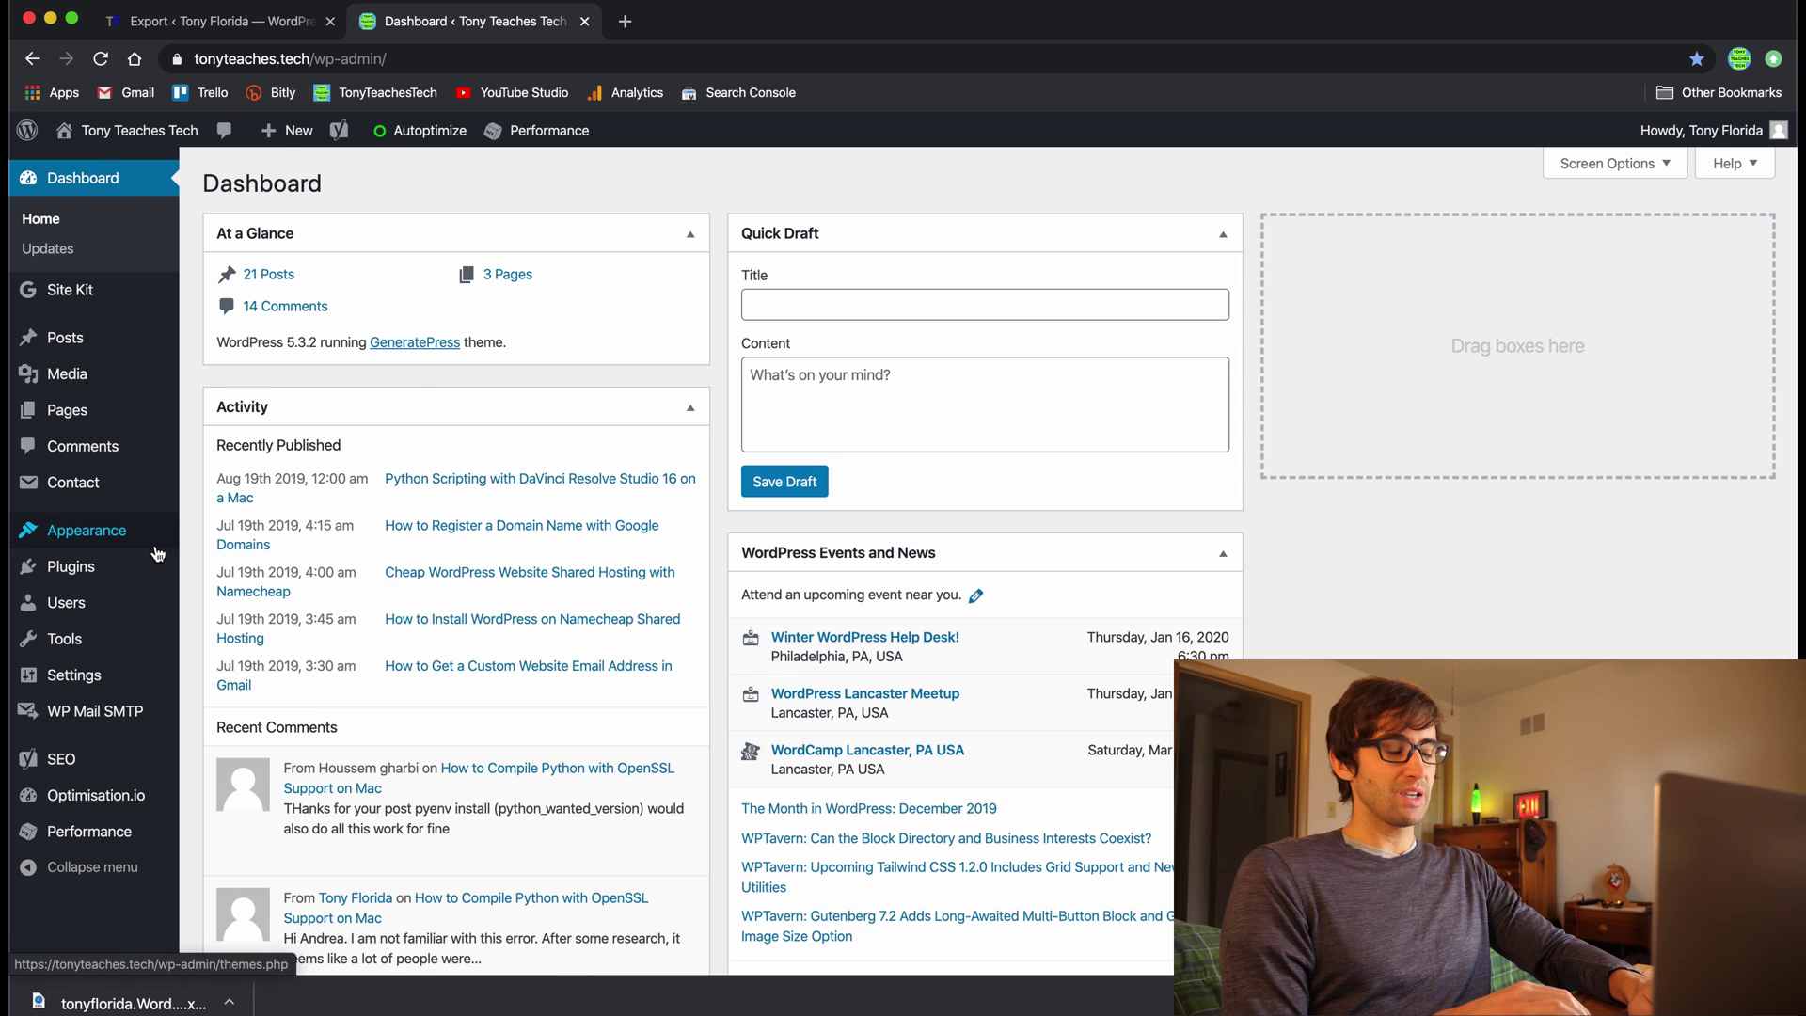
mouse_move(128, 644)
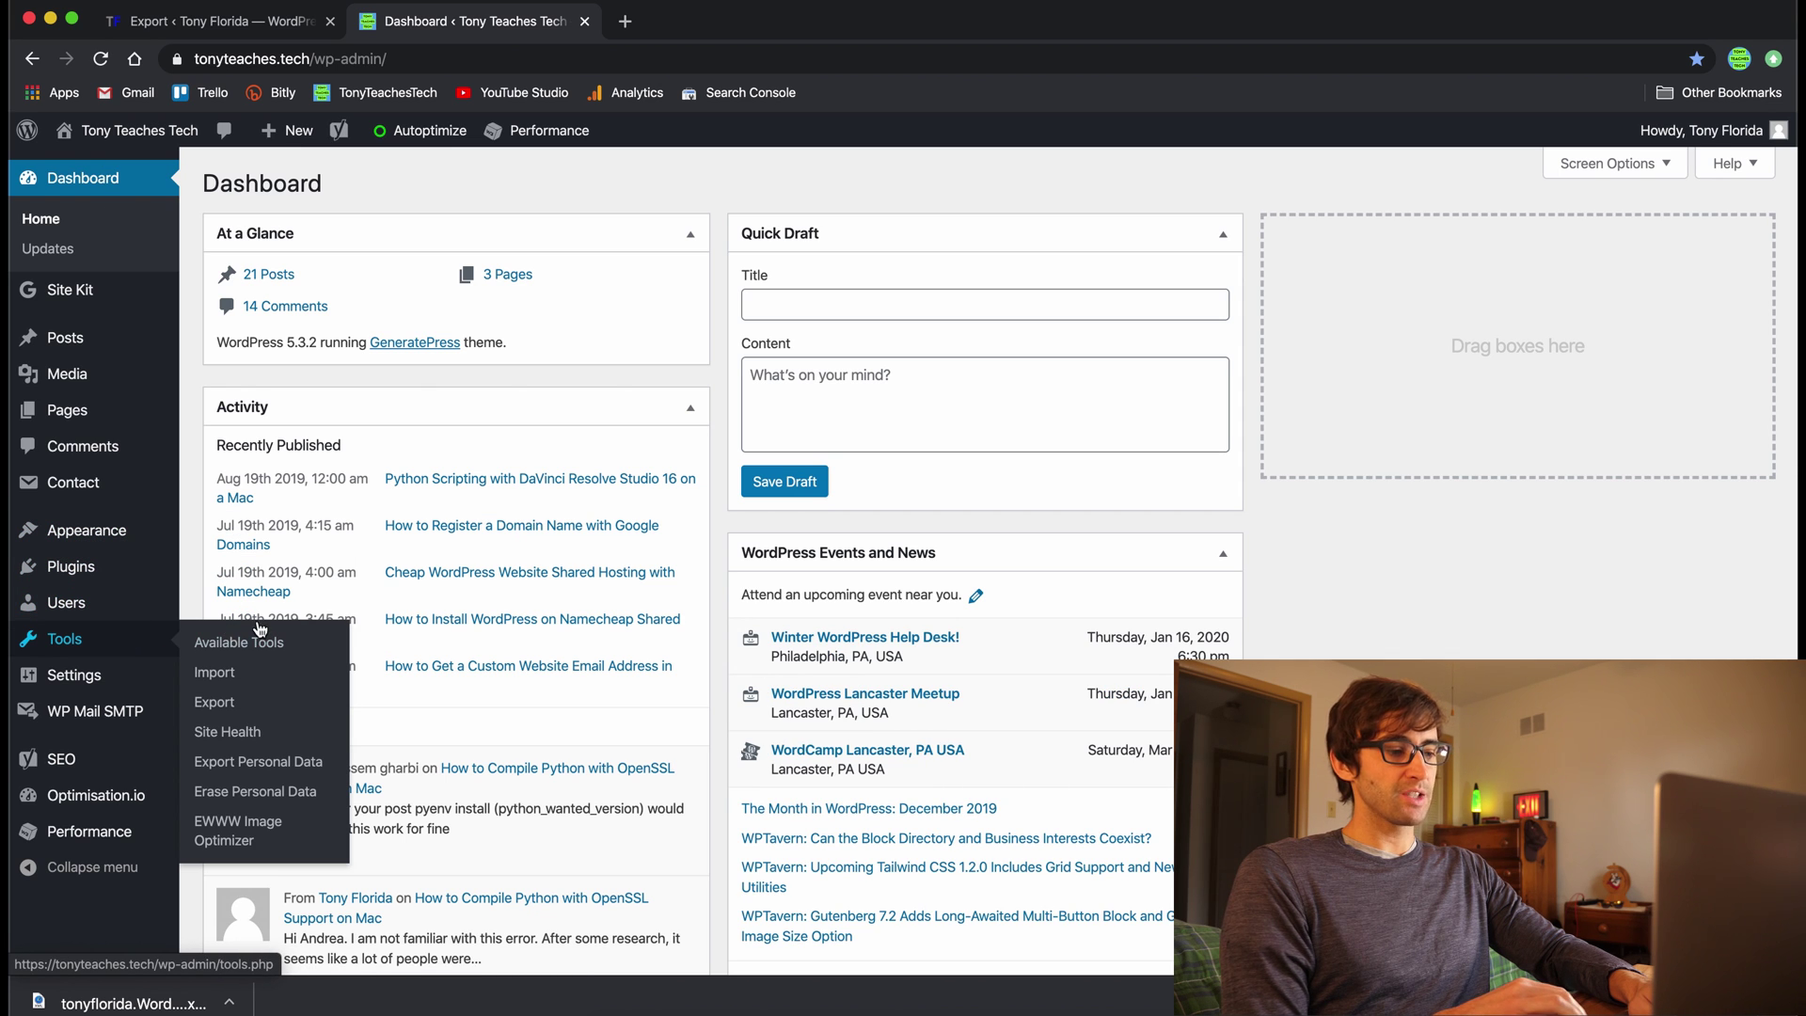
click(246, 669)
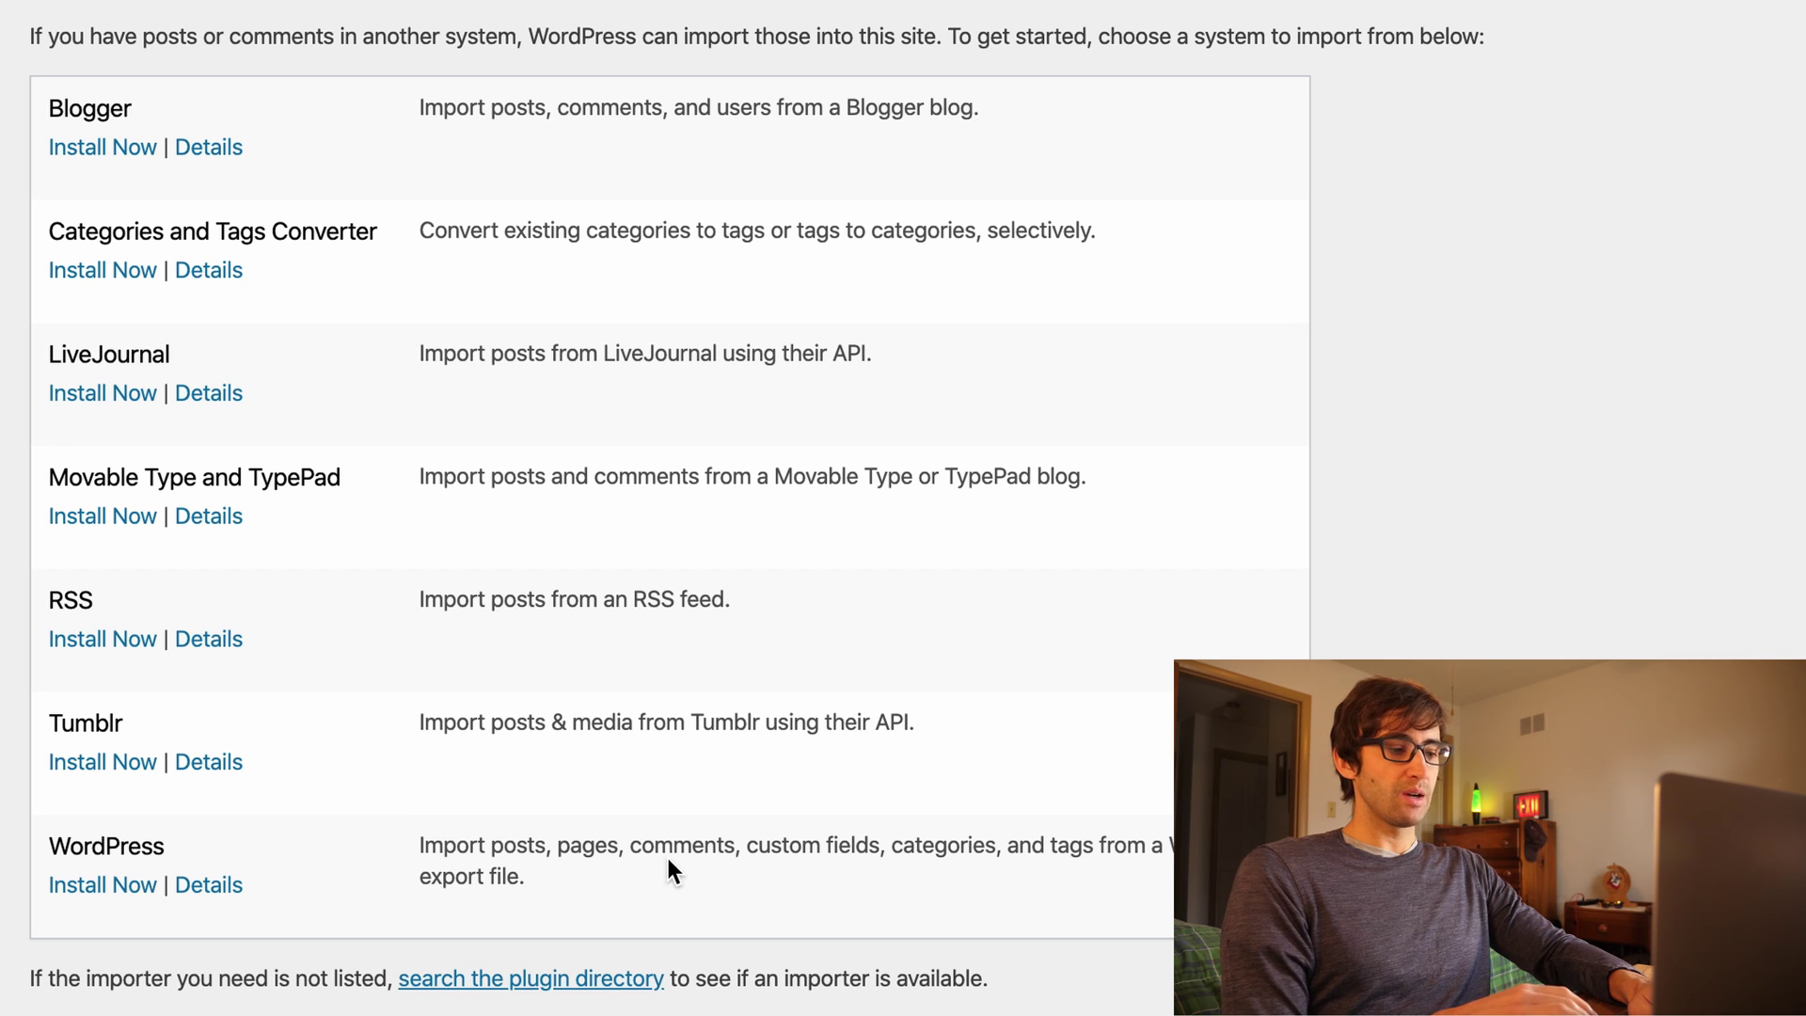
click(123, 894)
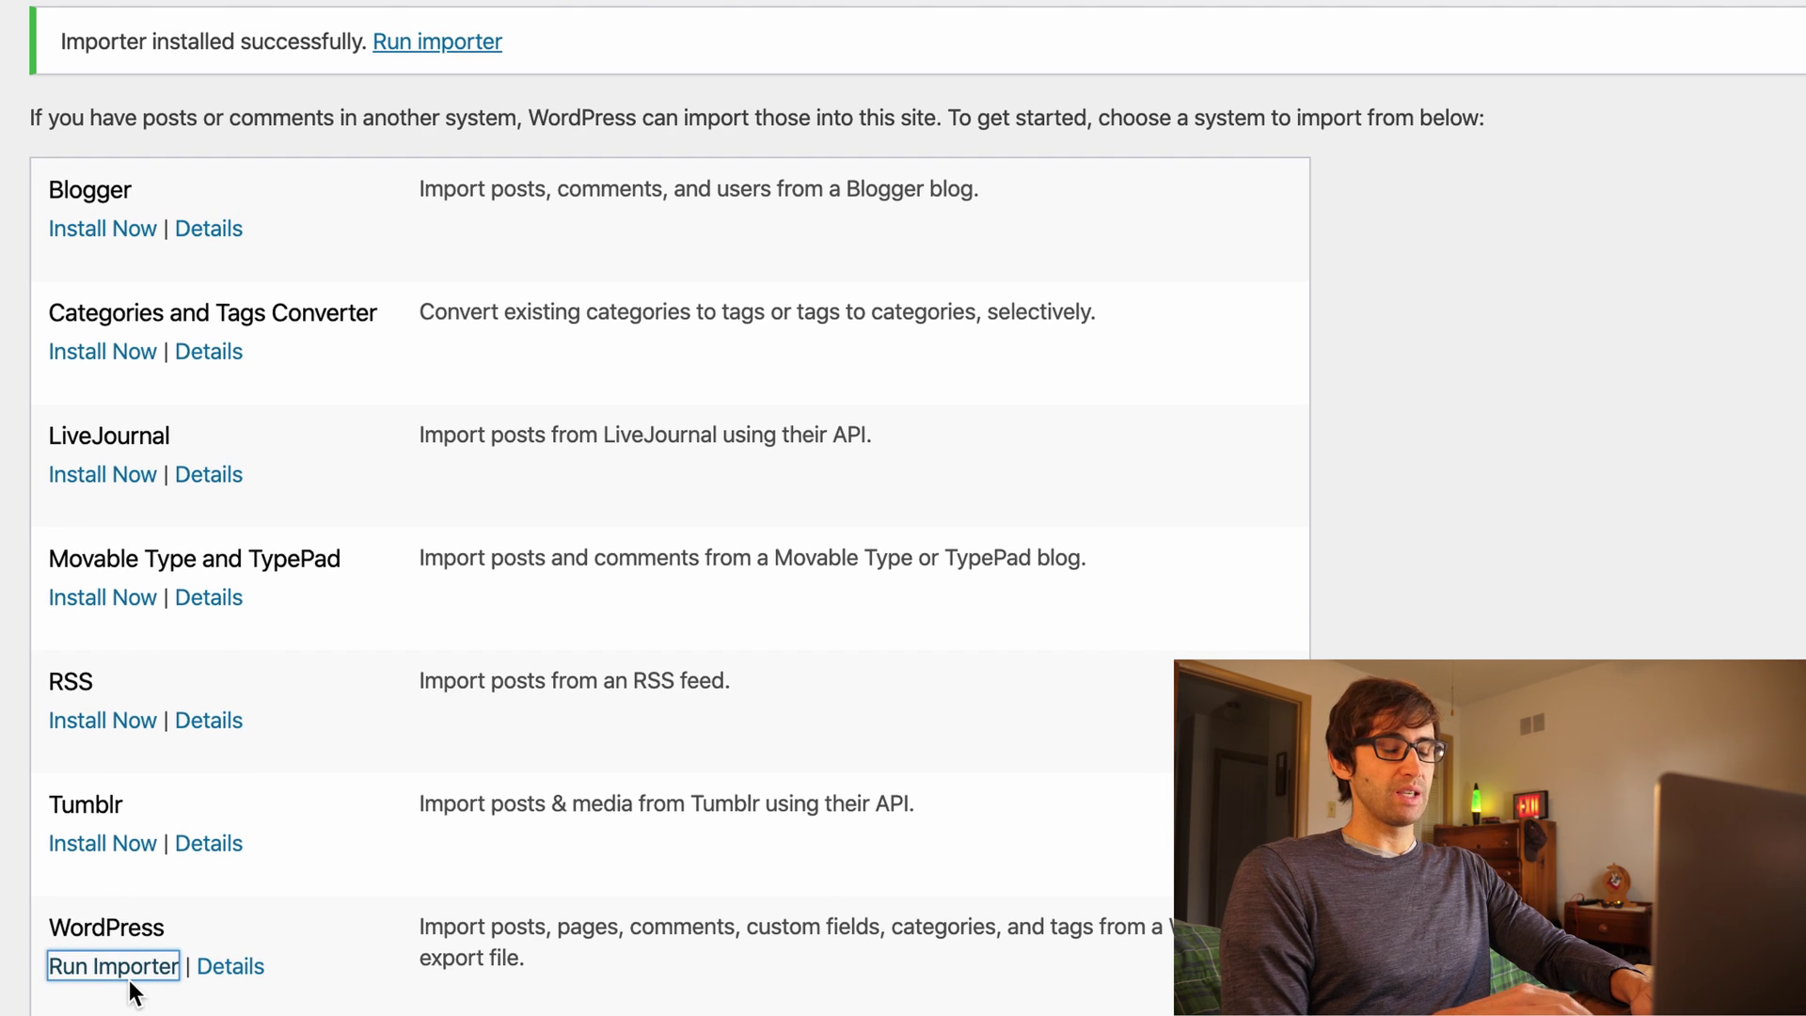
click(128, 980)
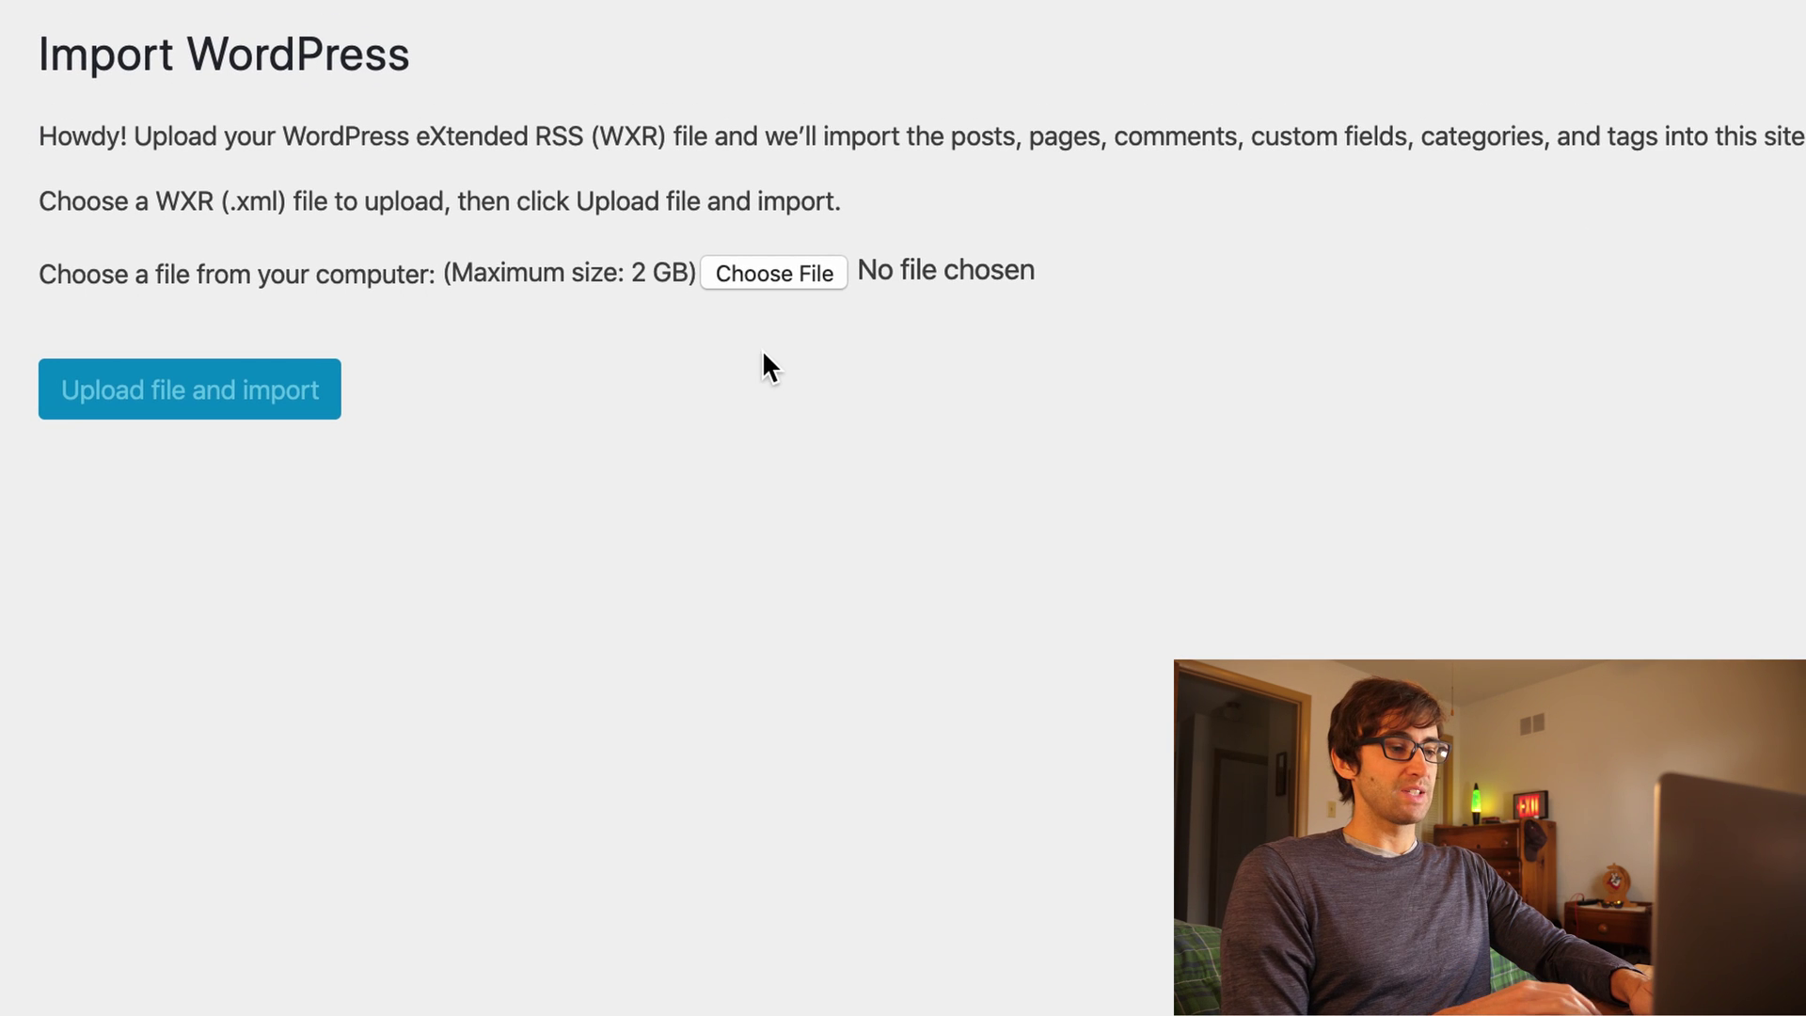
Step: Upload tonyflorida.WordPress.2020-01-14.xml from the Downloads folder for import
click(801, 274)
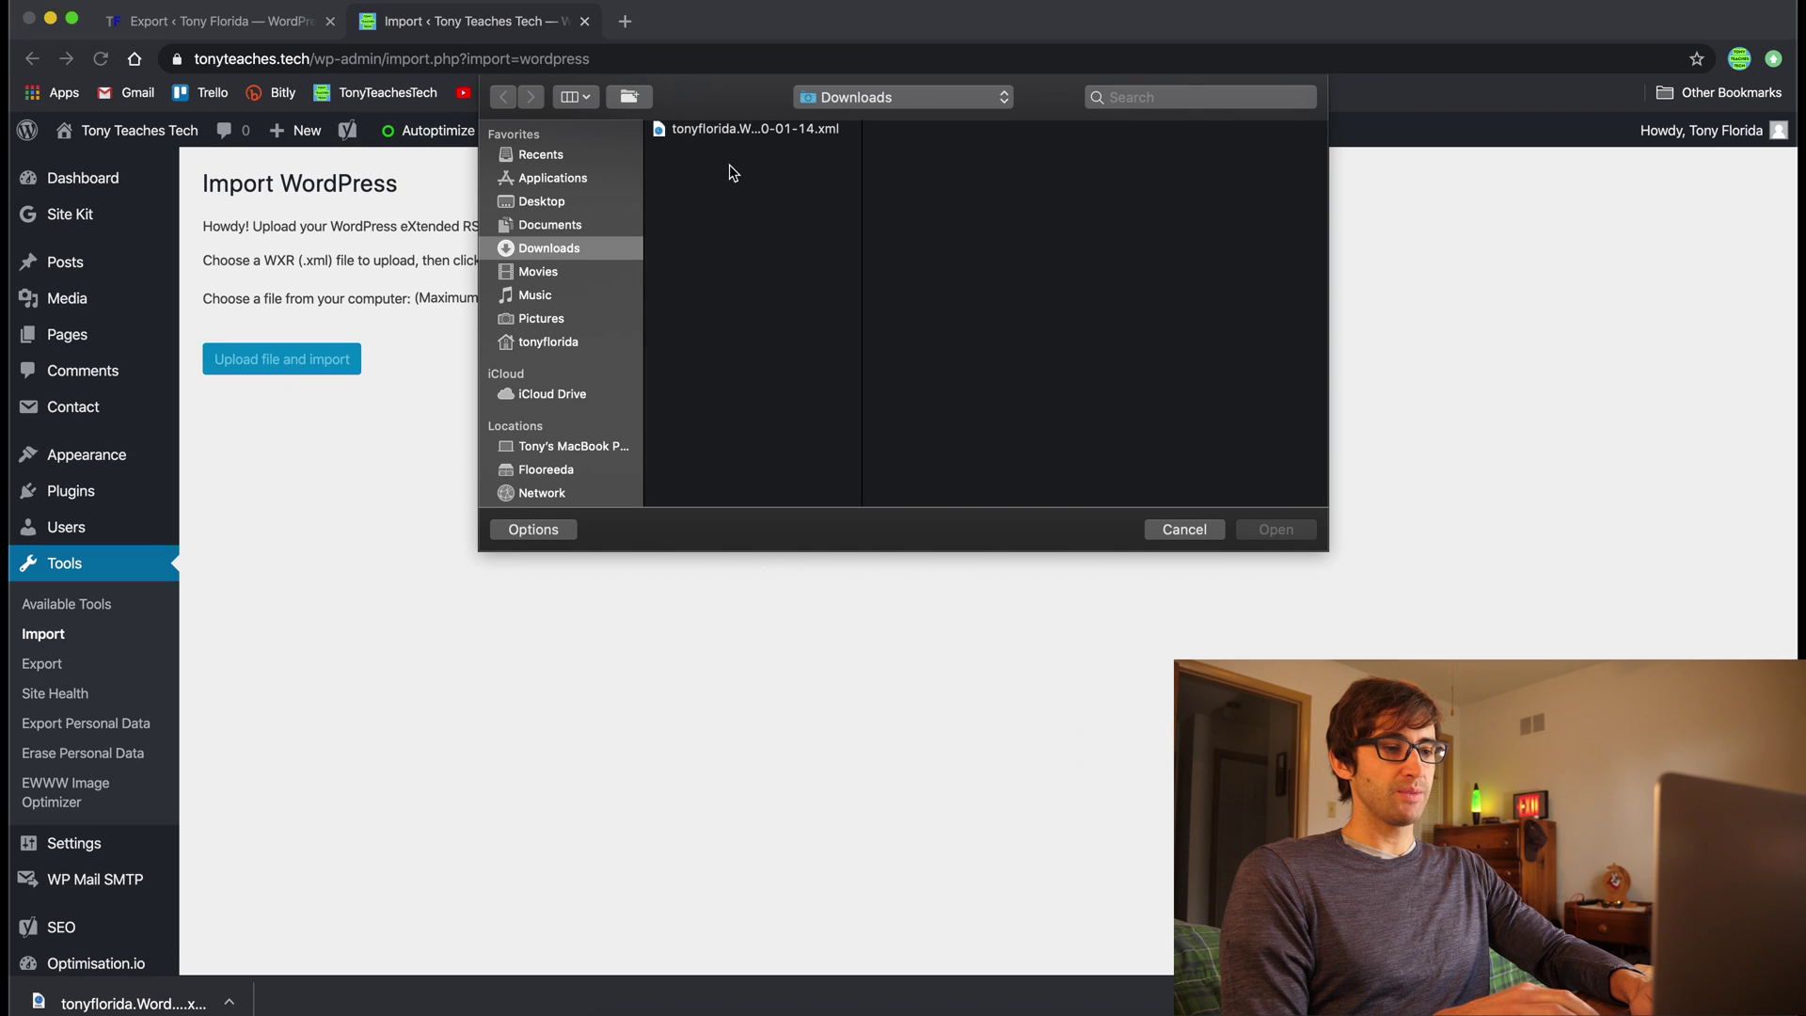
click(790, 132)
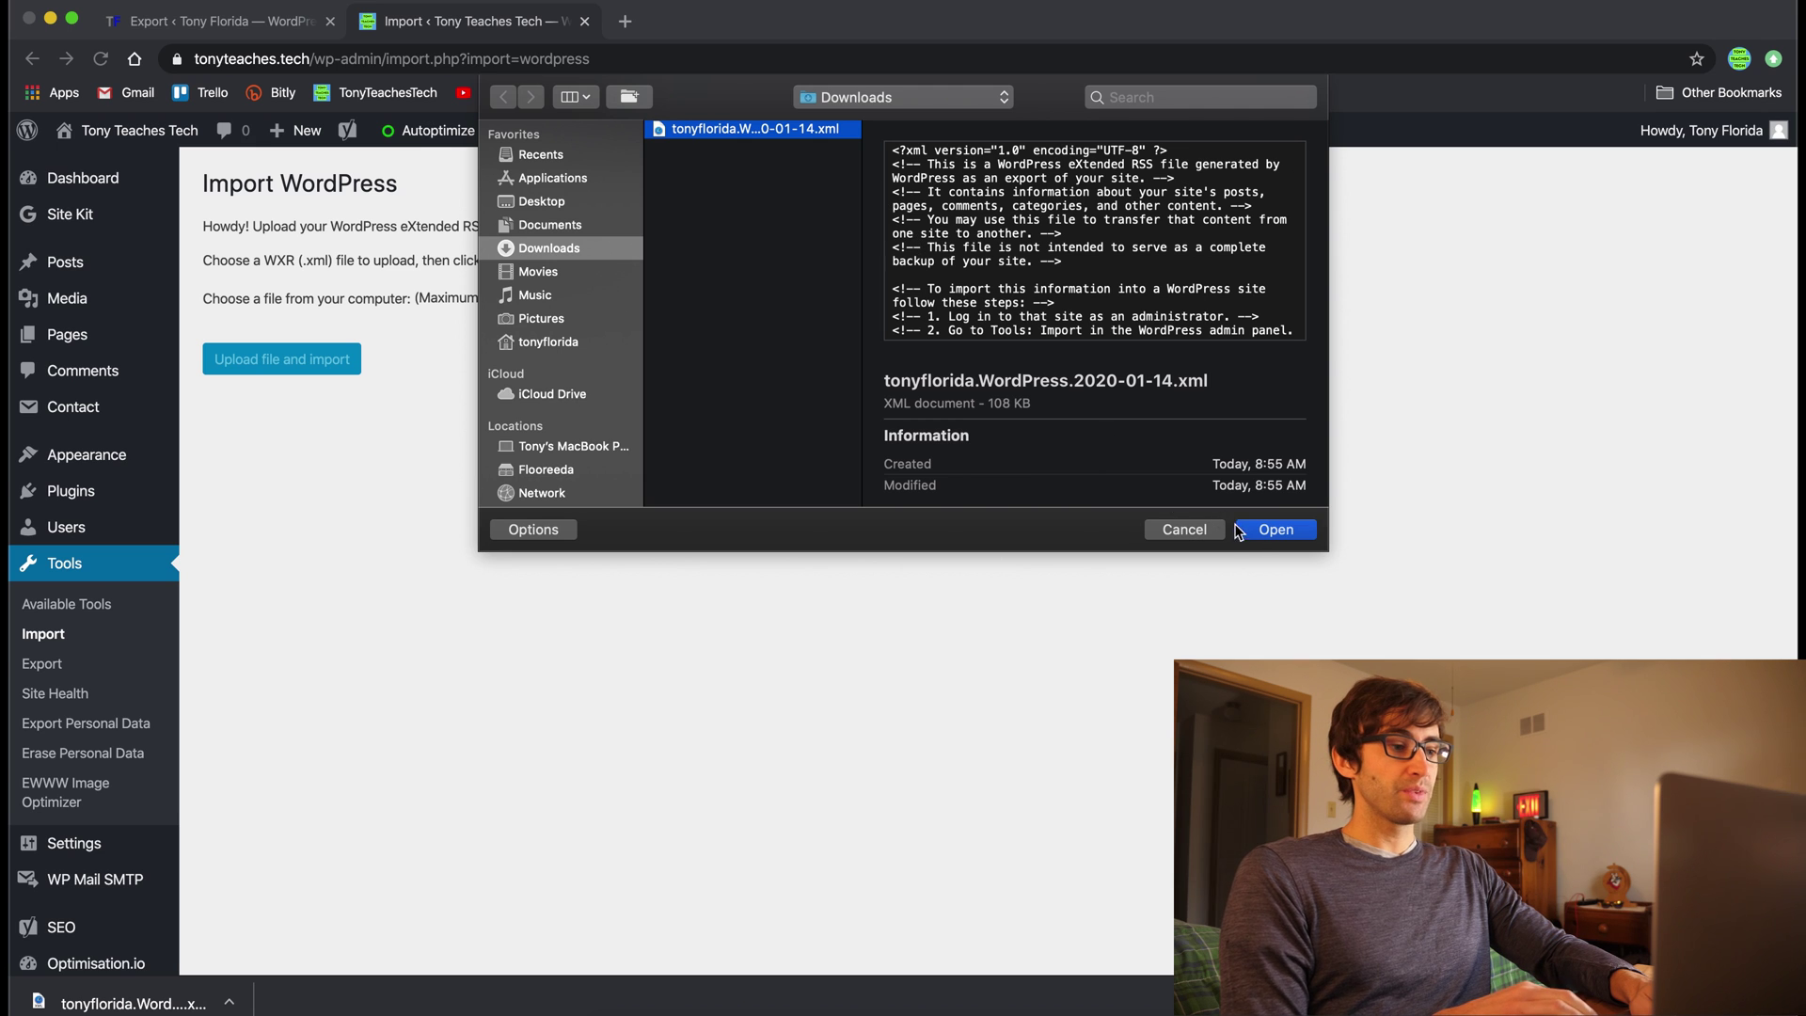
click(1275, 529)
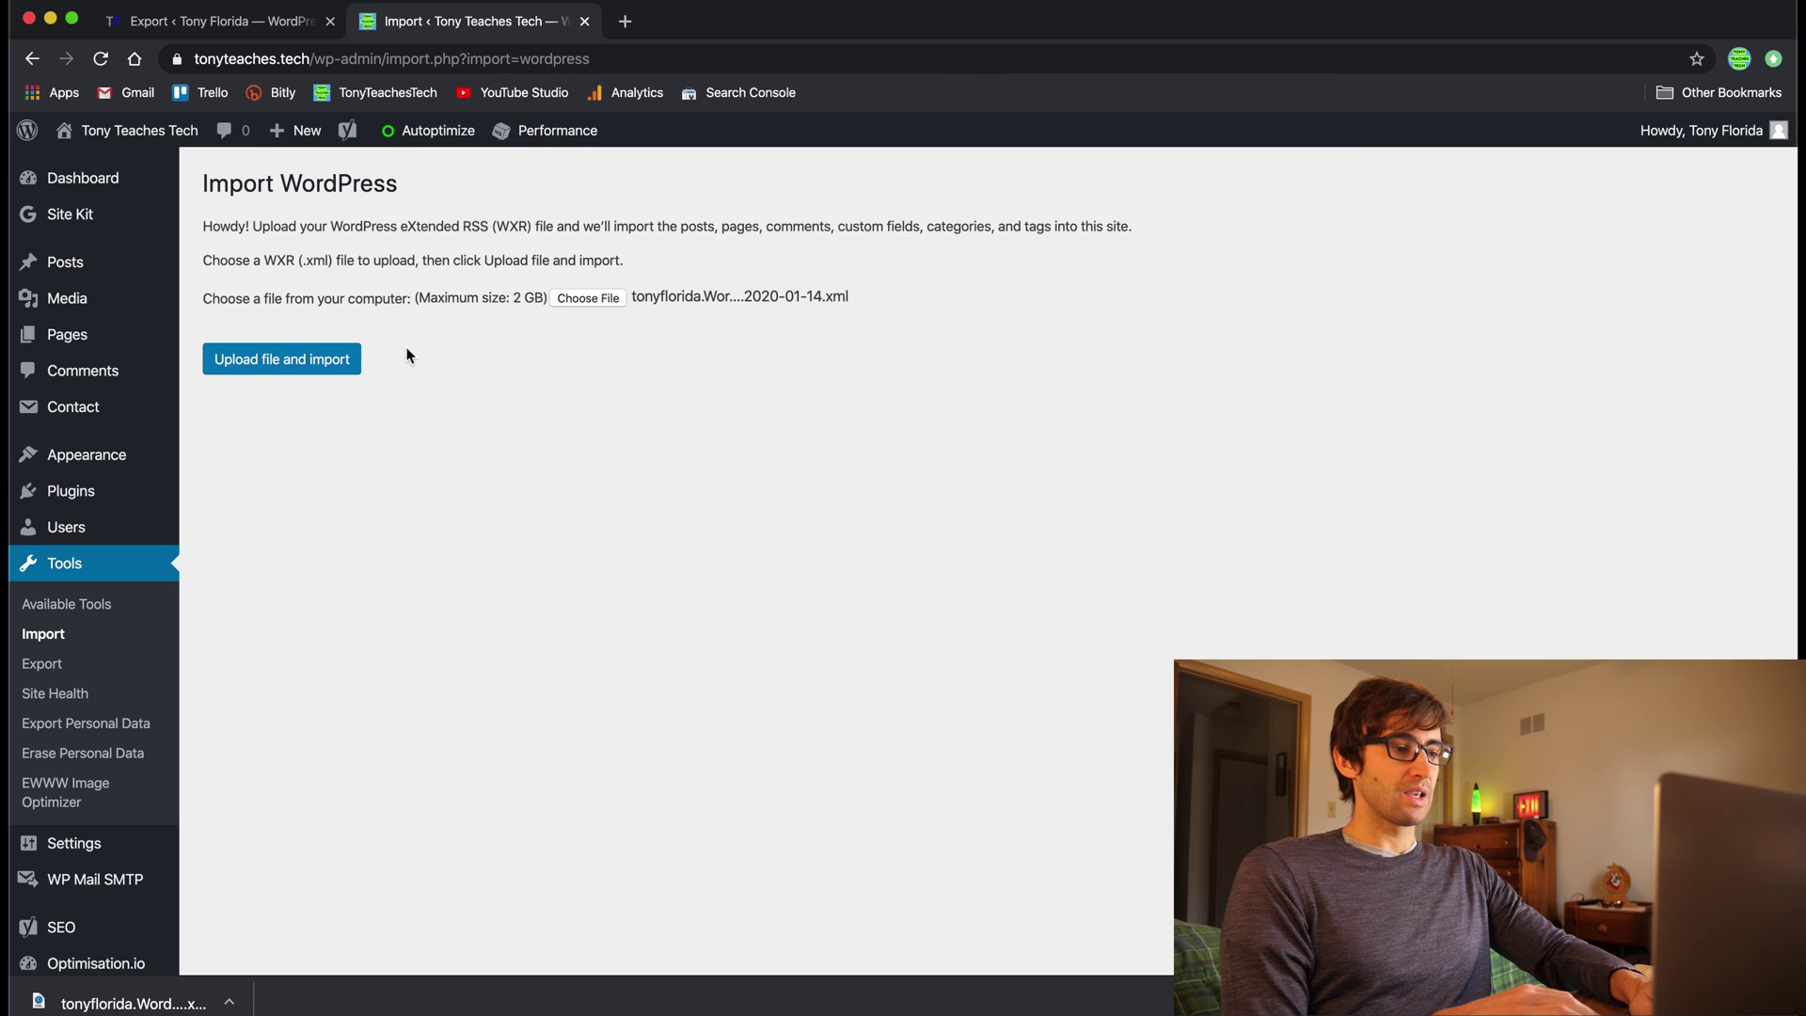
click(347, 363)
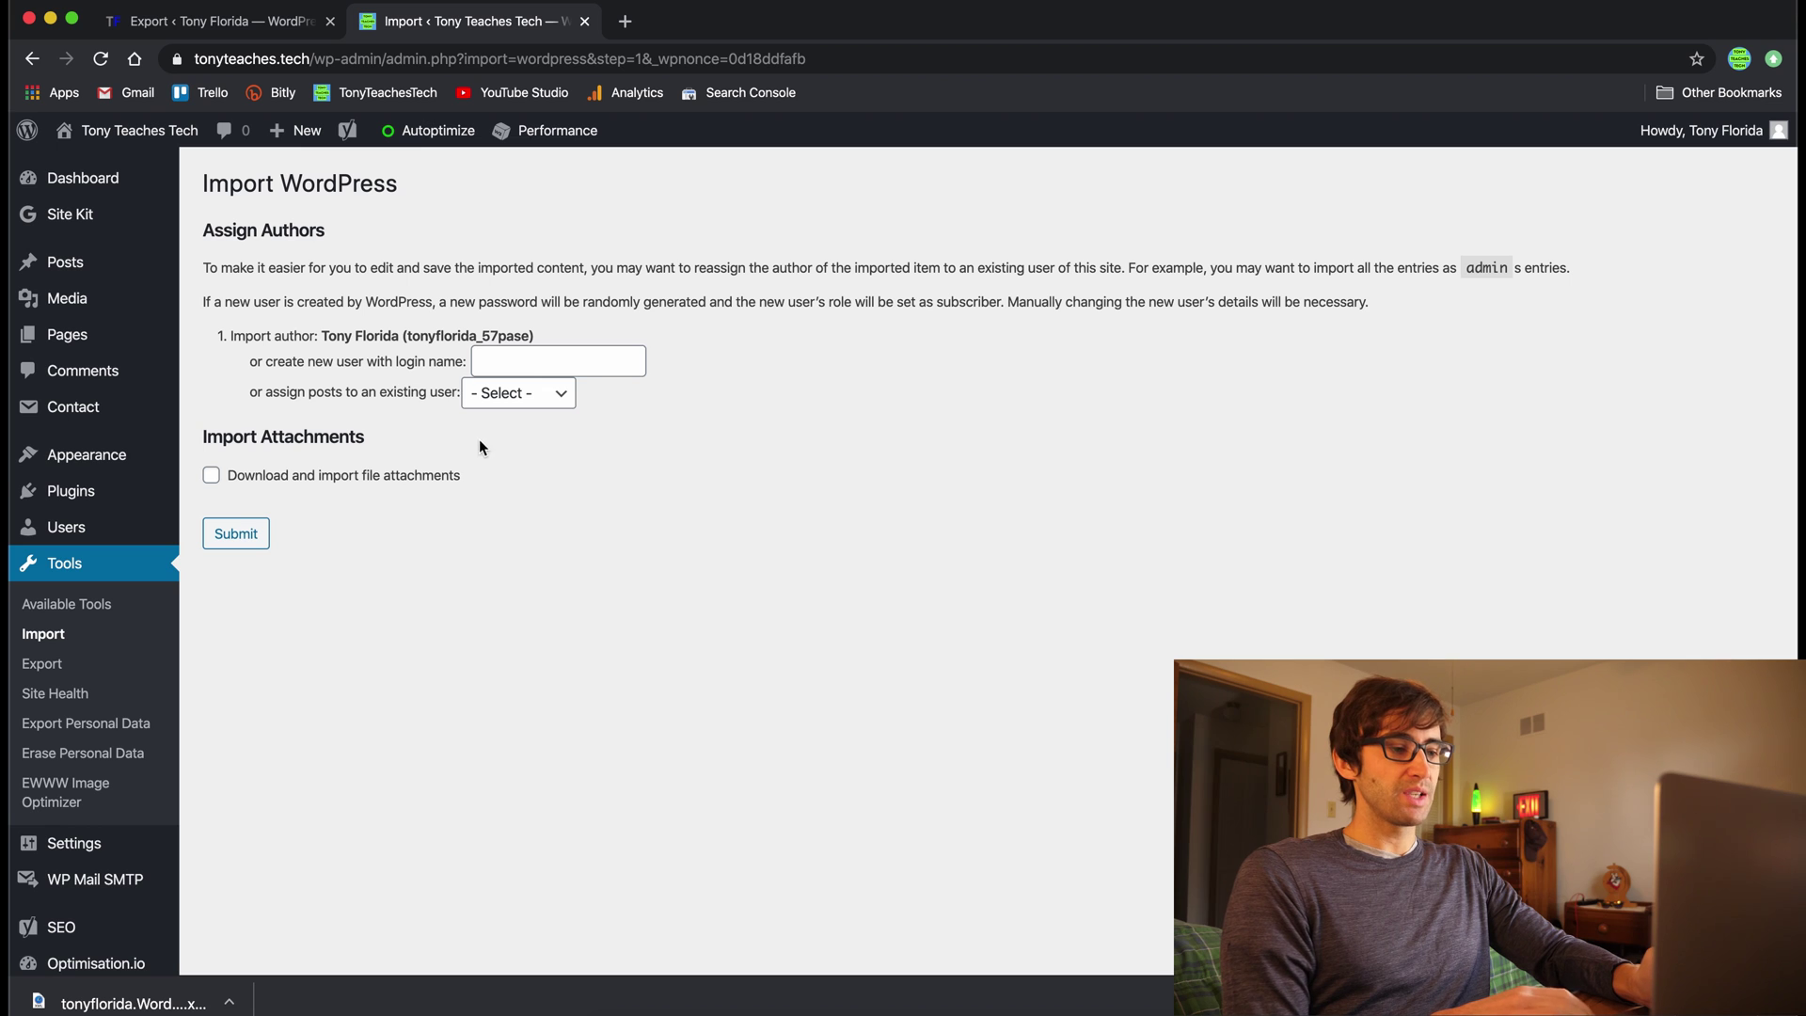
Step: Assign the imported posts to the existing site user, enable downloading and importing file attachments, and run the import
click(512, 395)
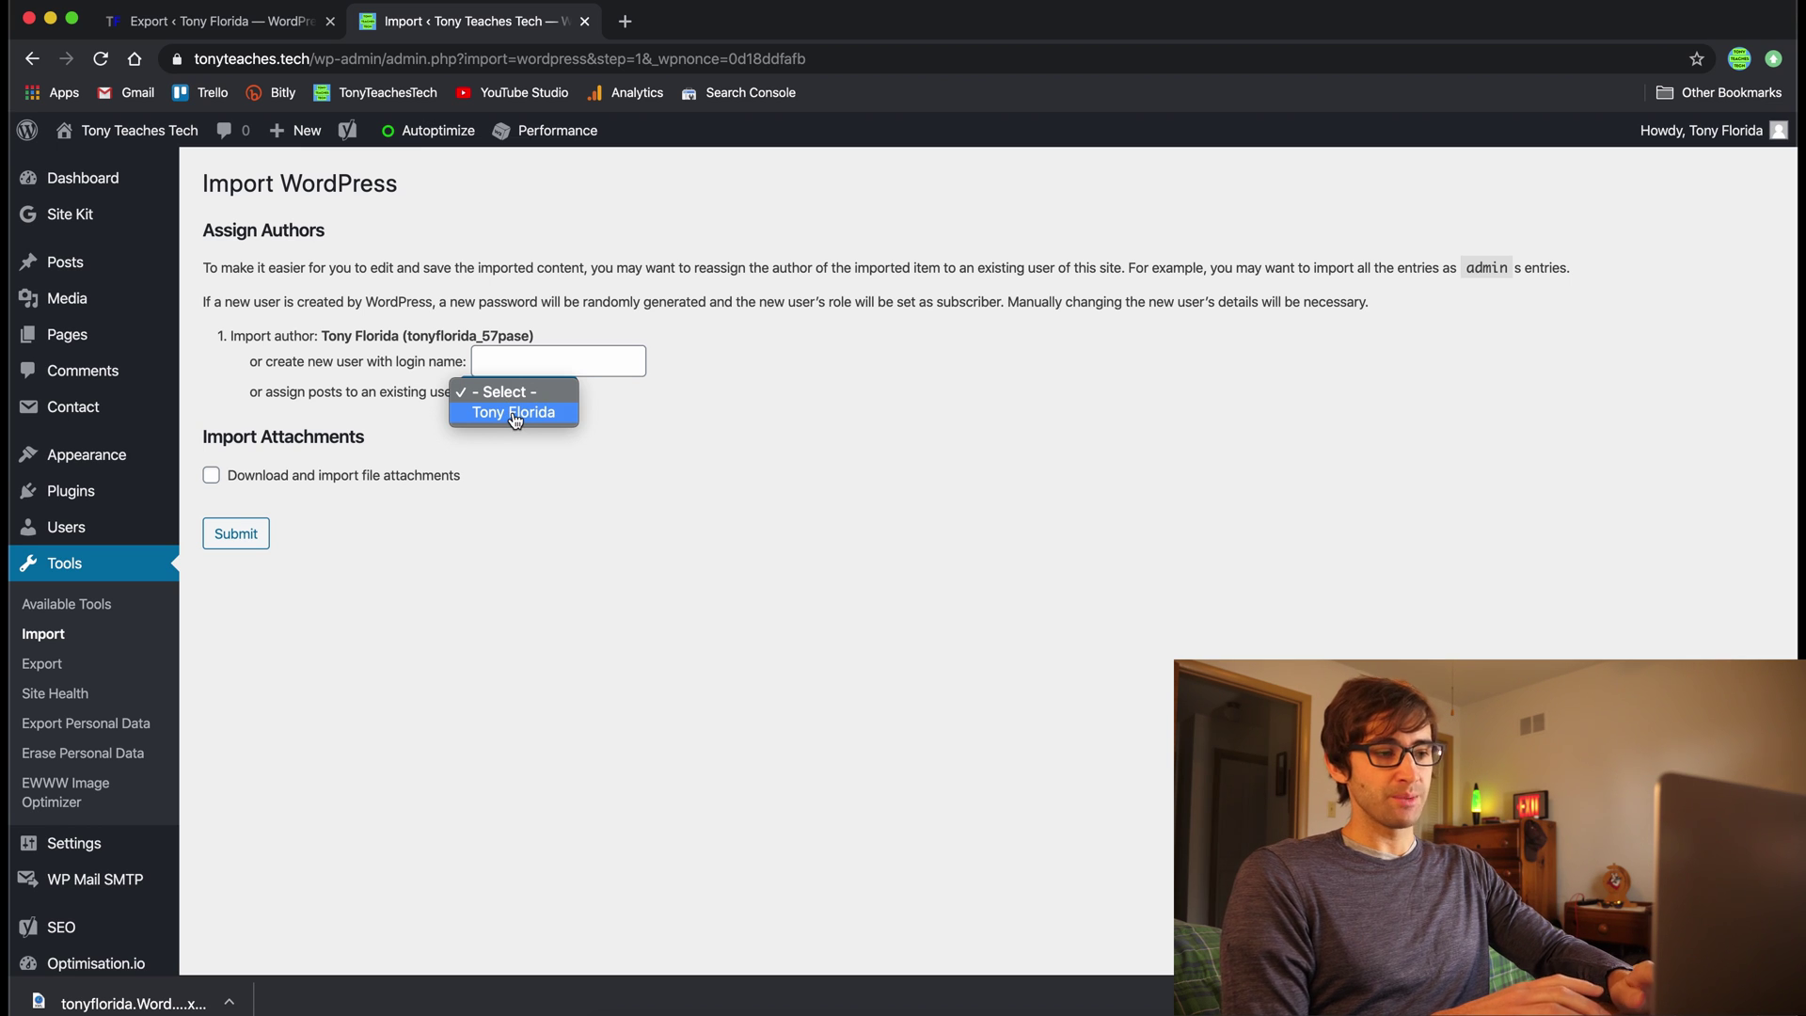
click(515, 414)
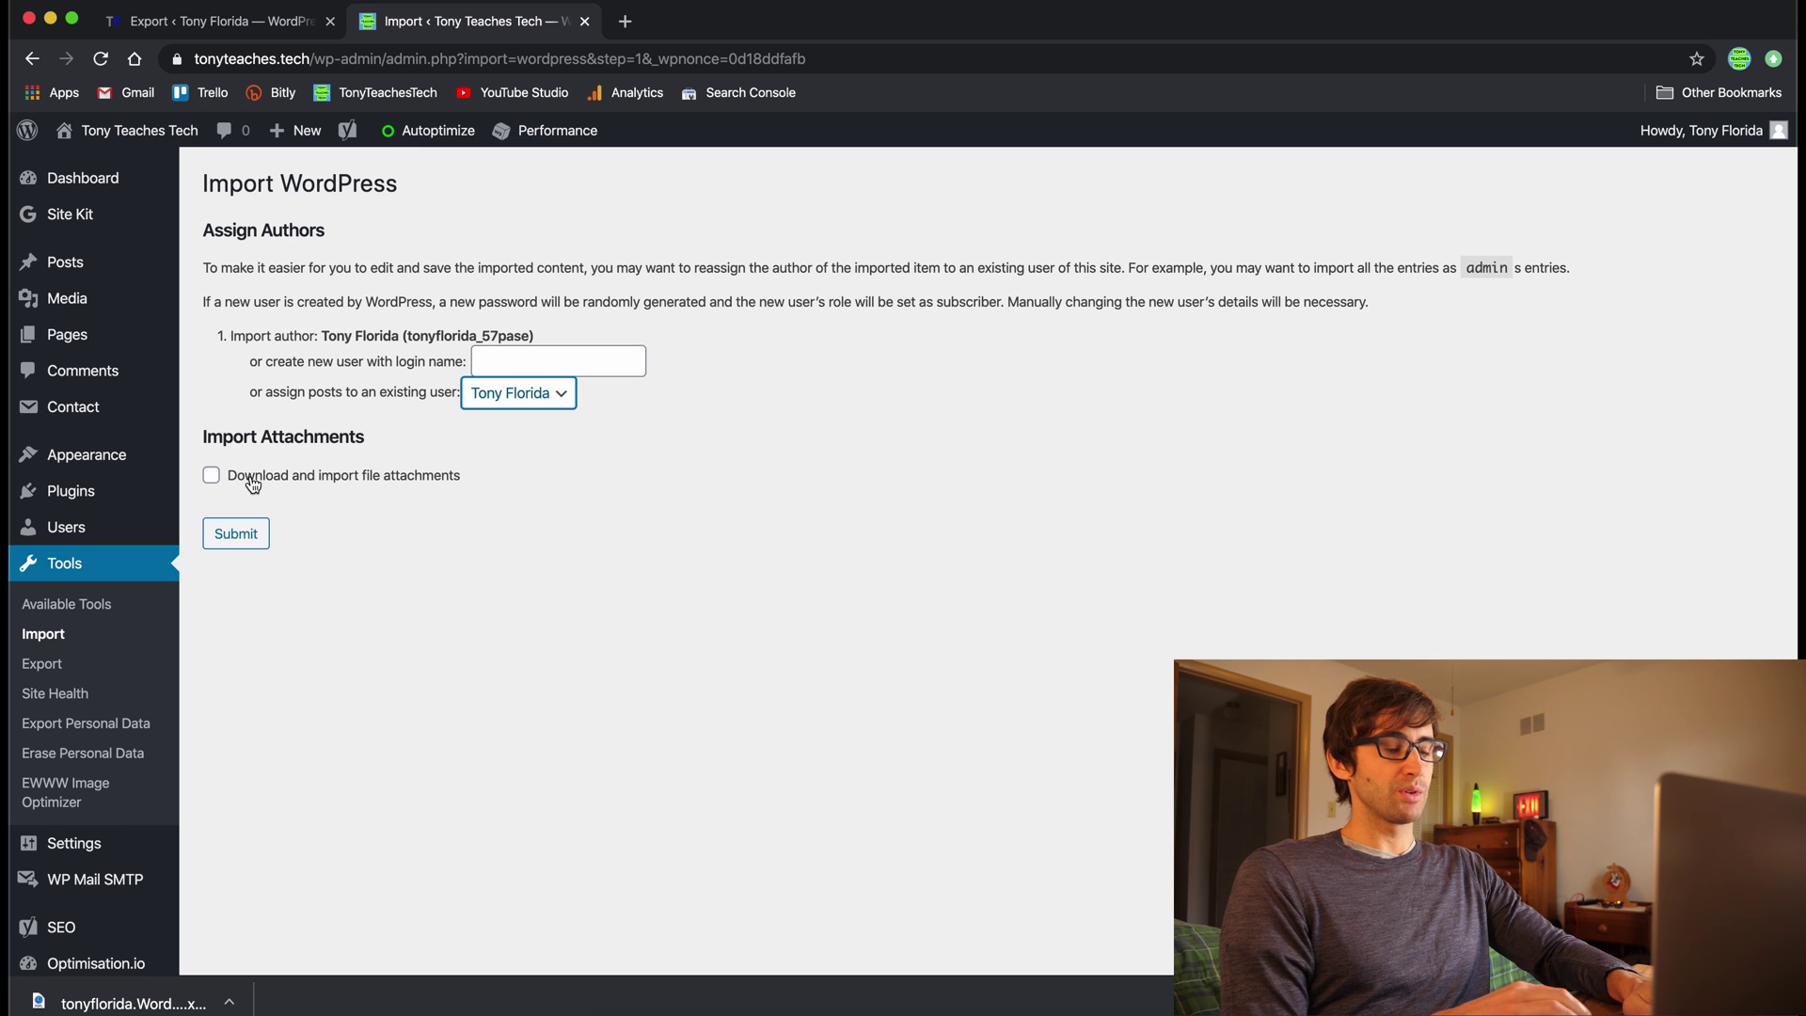
click(302, 485)
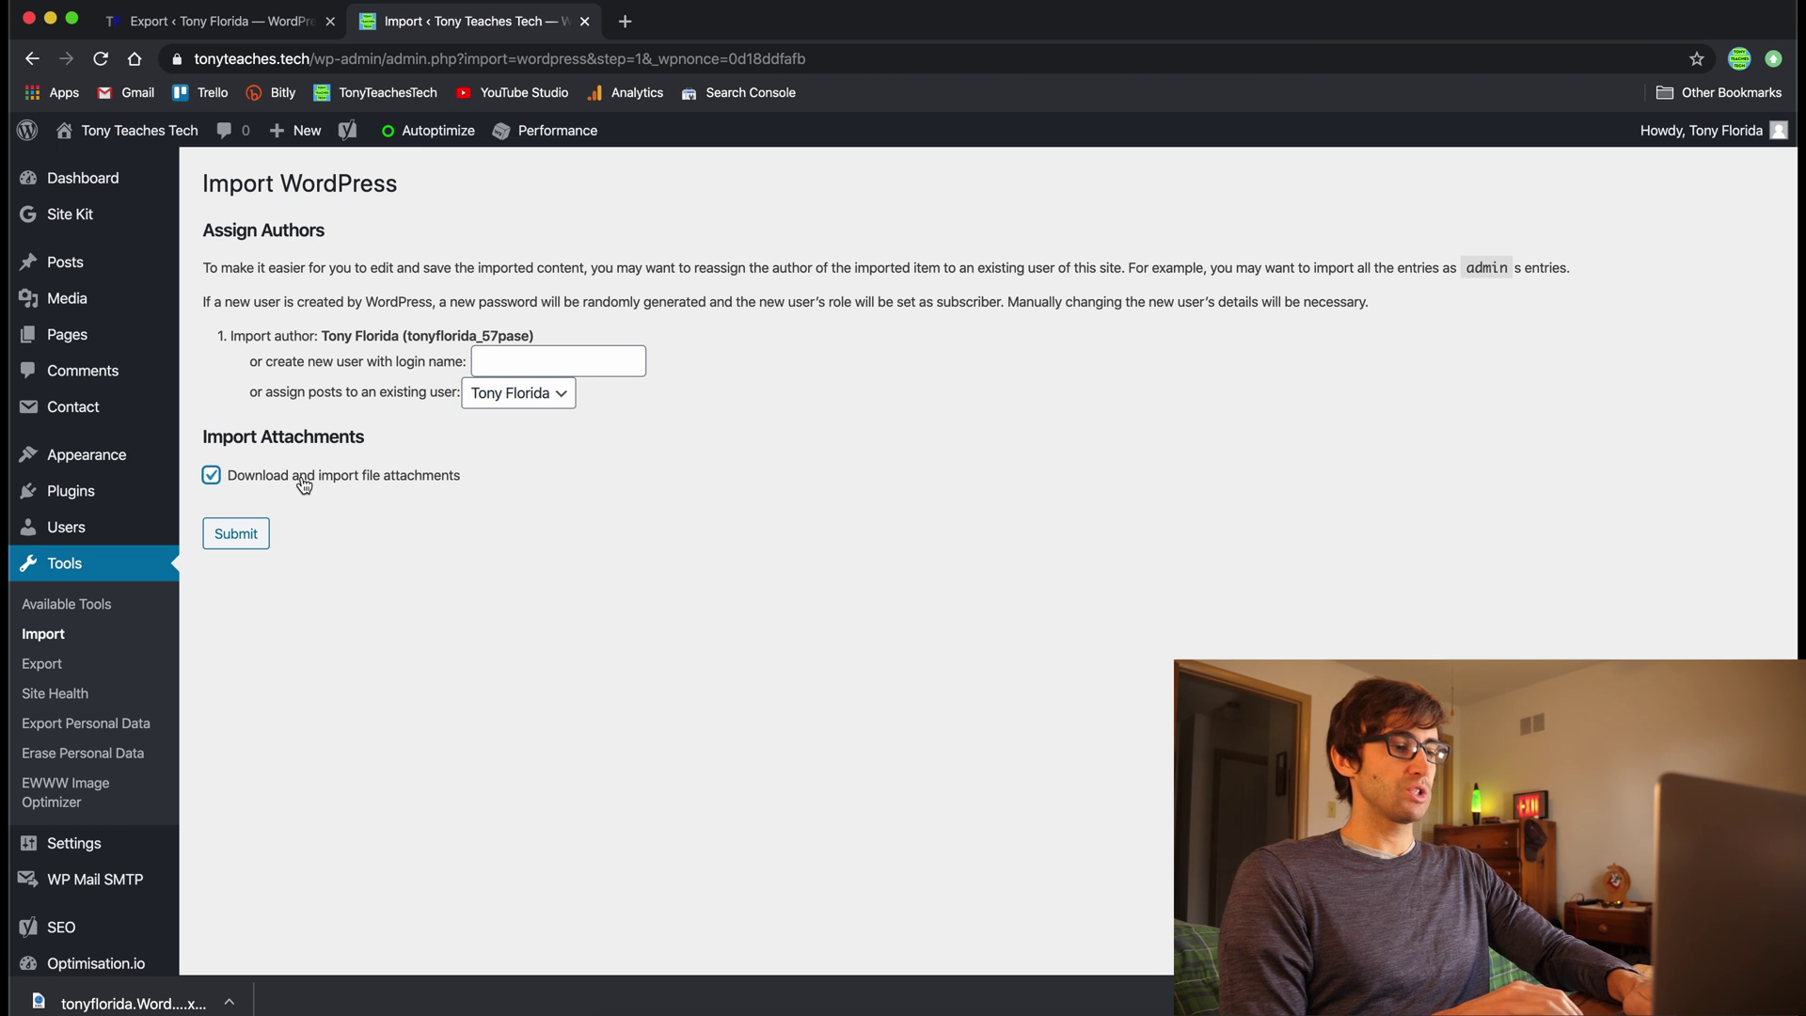
click(248, 536)
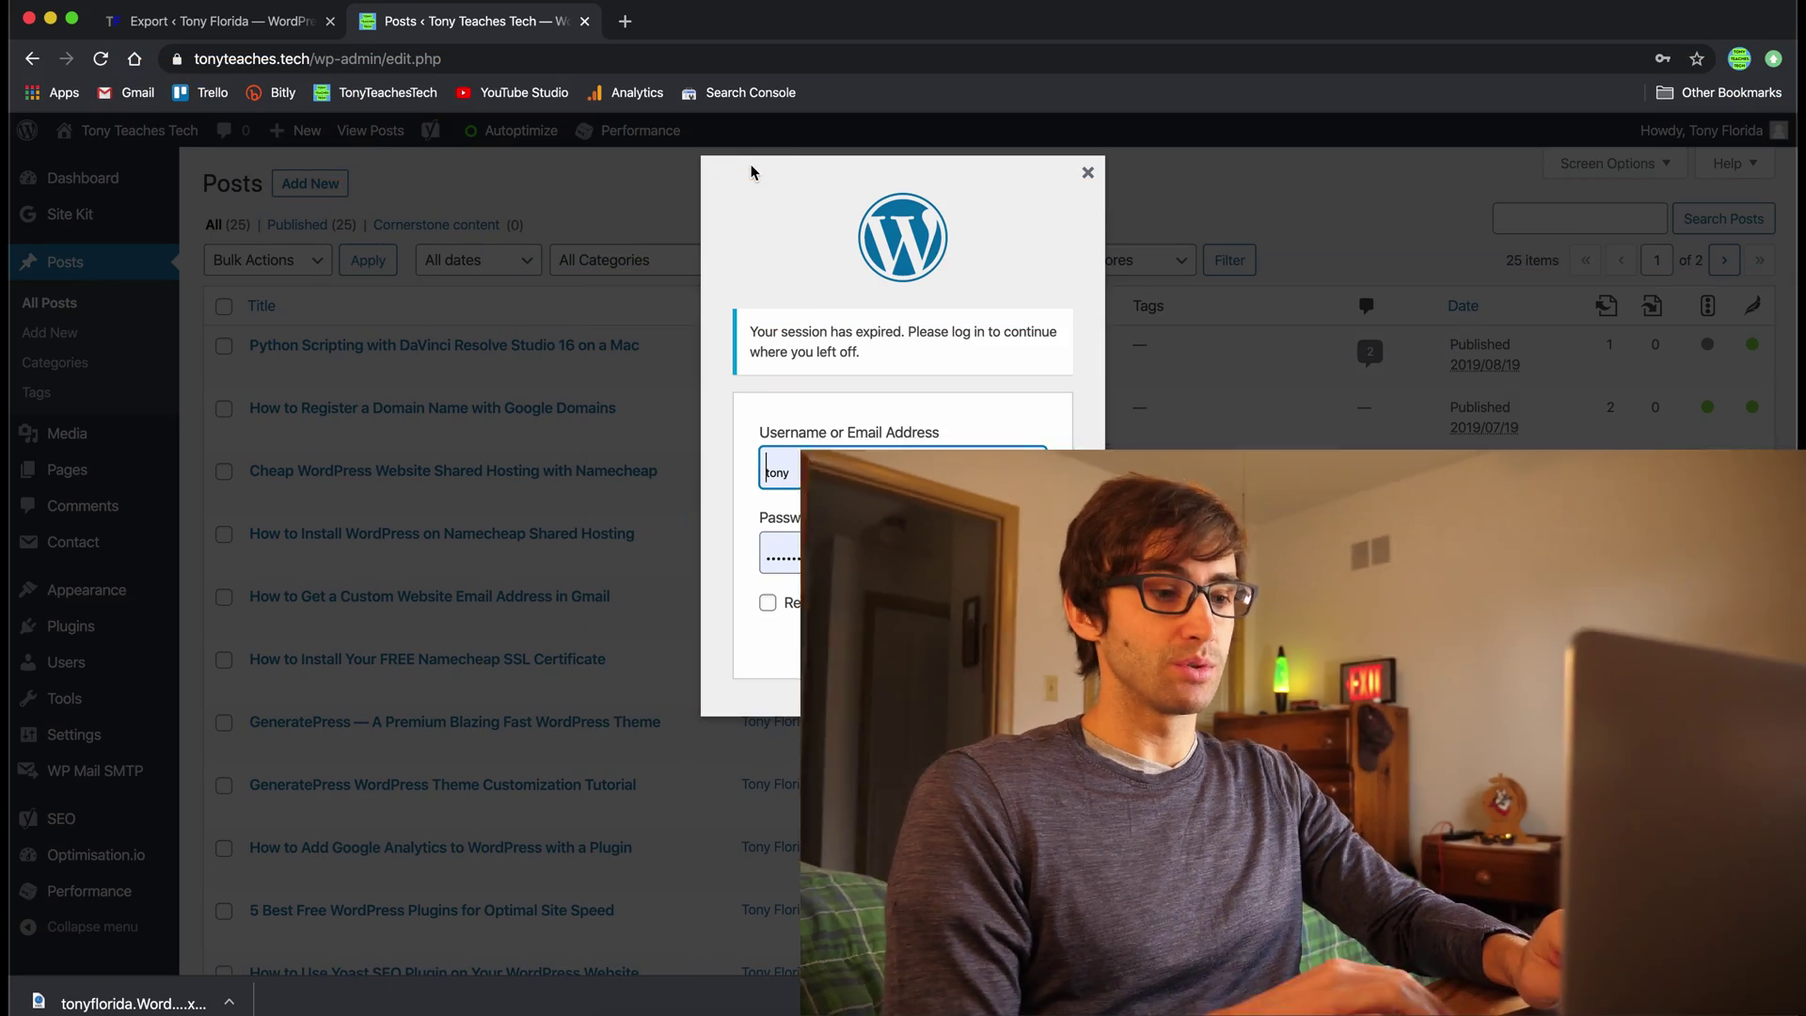
Step: Log back in to tonyteaches.tech and filter its posts list to the Website category
click(1012, 607)
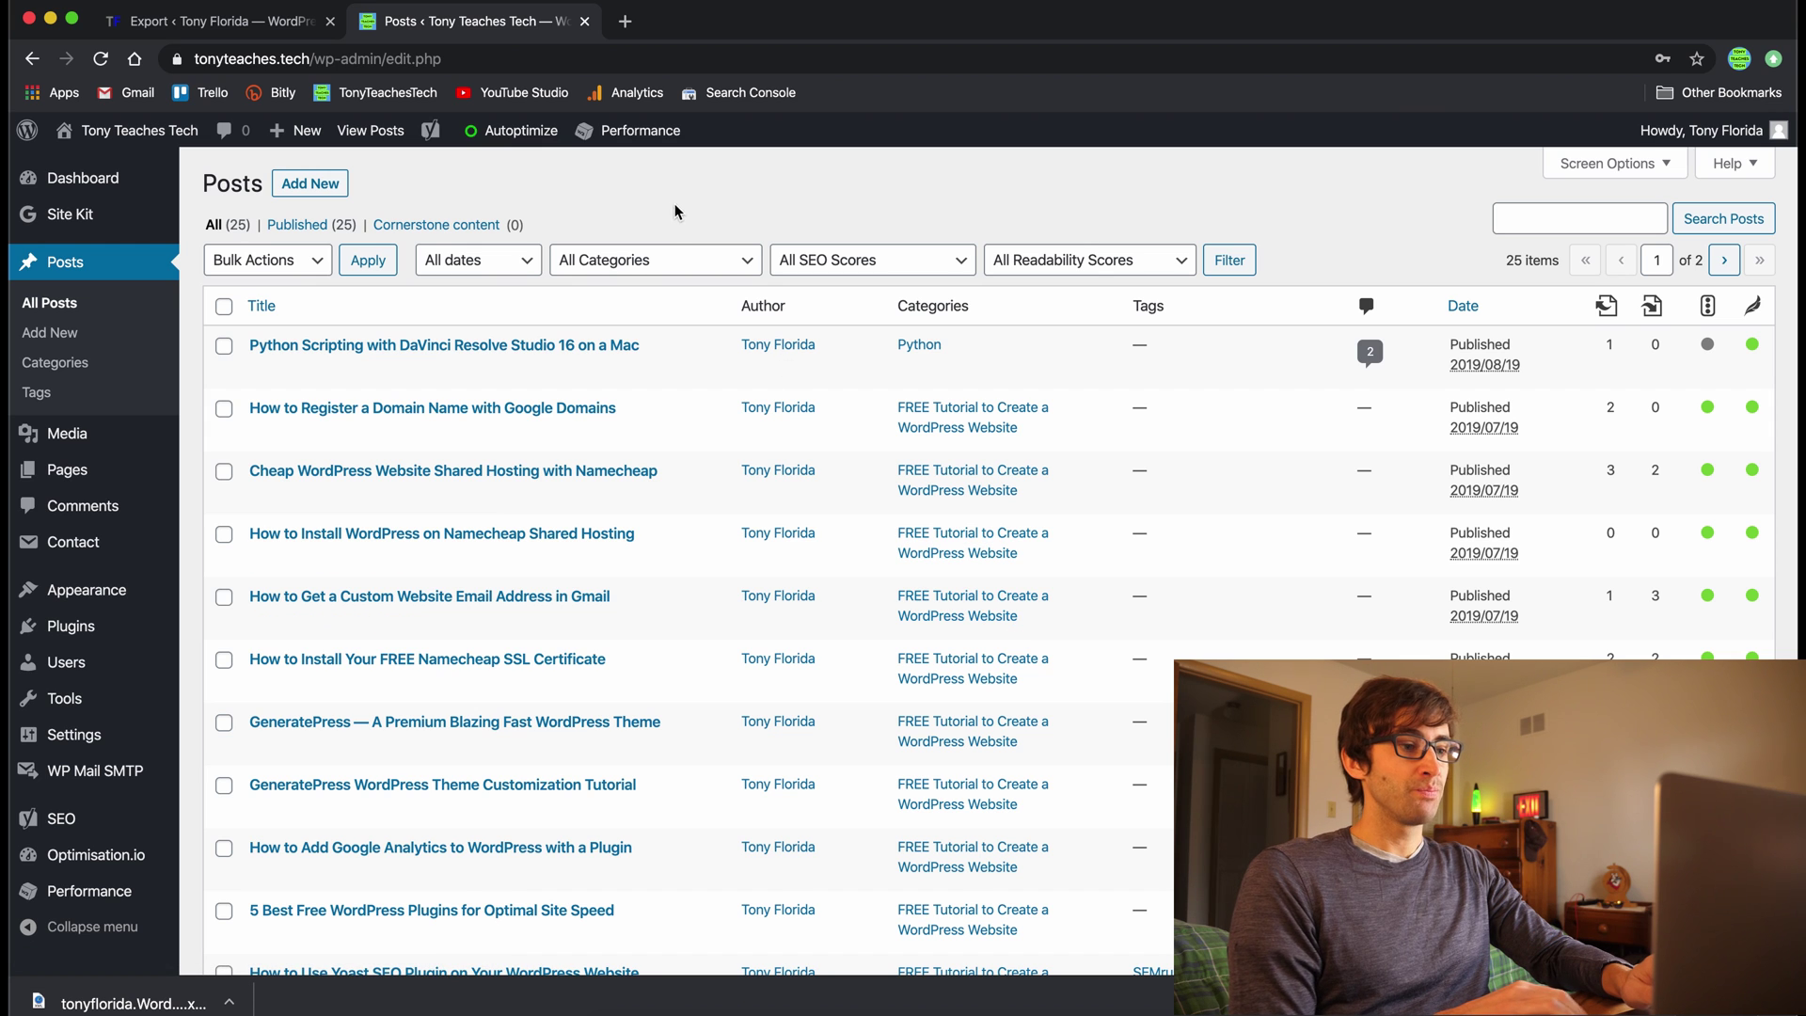
click(703, 262)
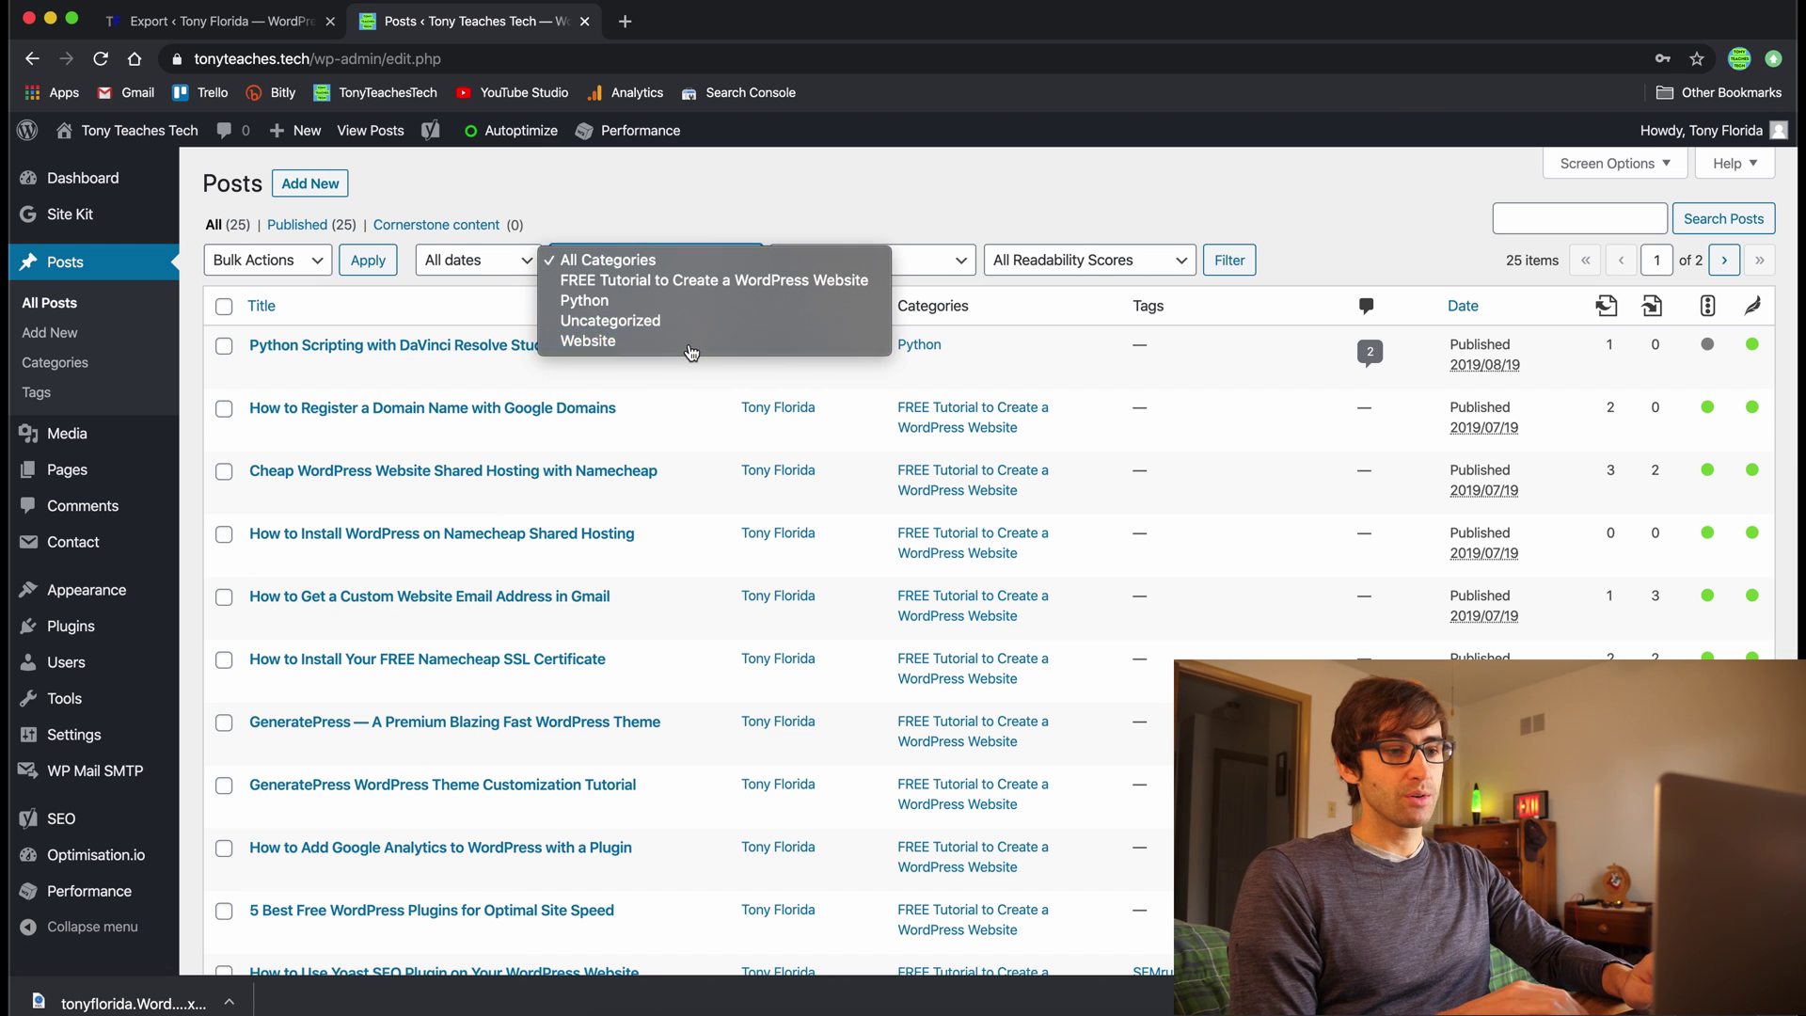
click(693, 339)
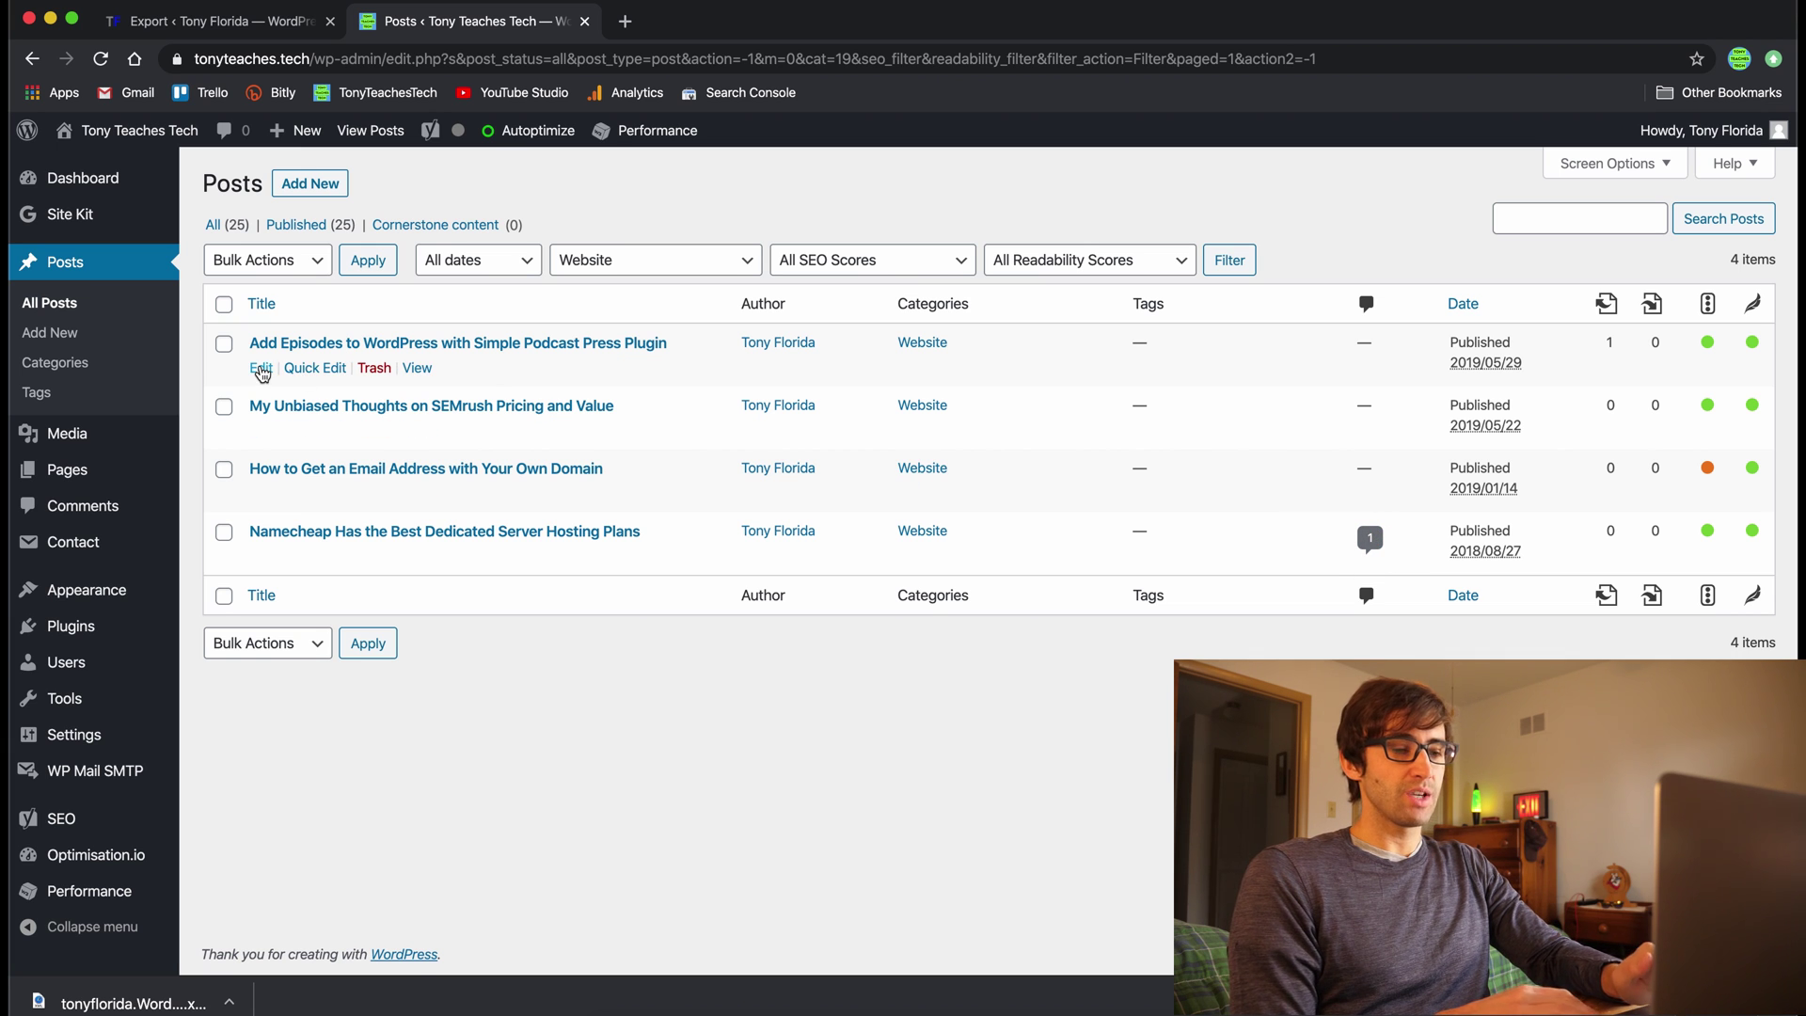
Step: Open the post "Add Episodes to WordPress with Simple Podcast Press Plugin" for editing and check its imported text and images
click(261, 368)
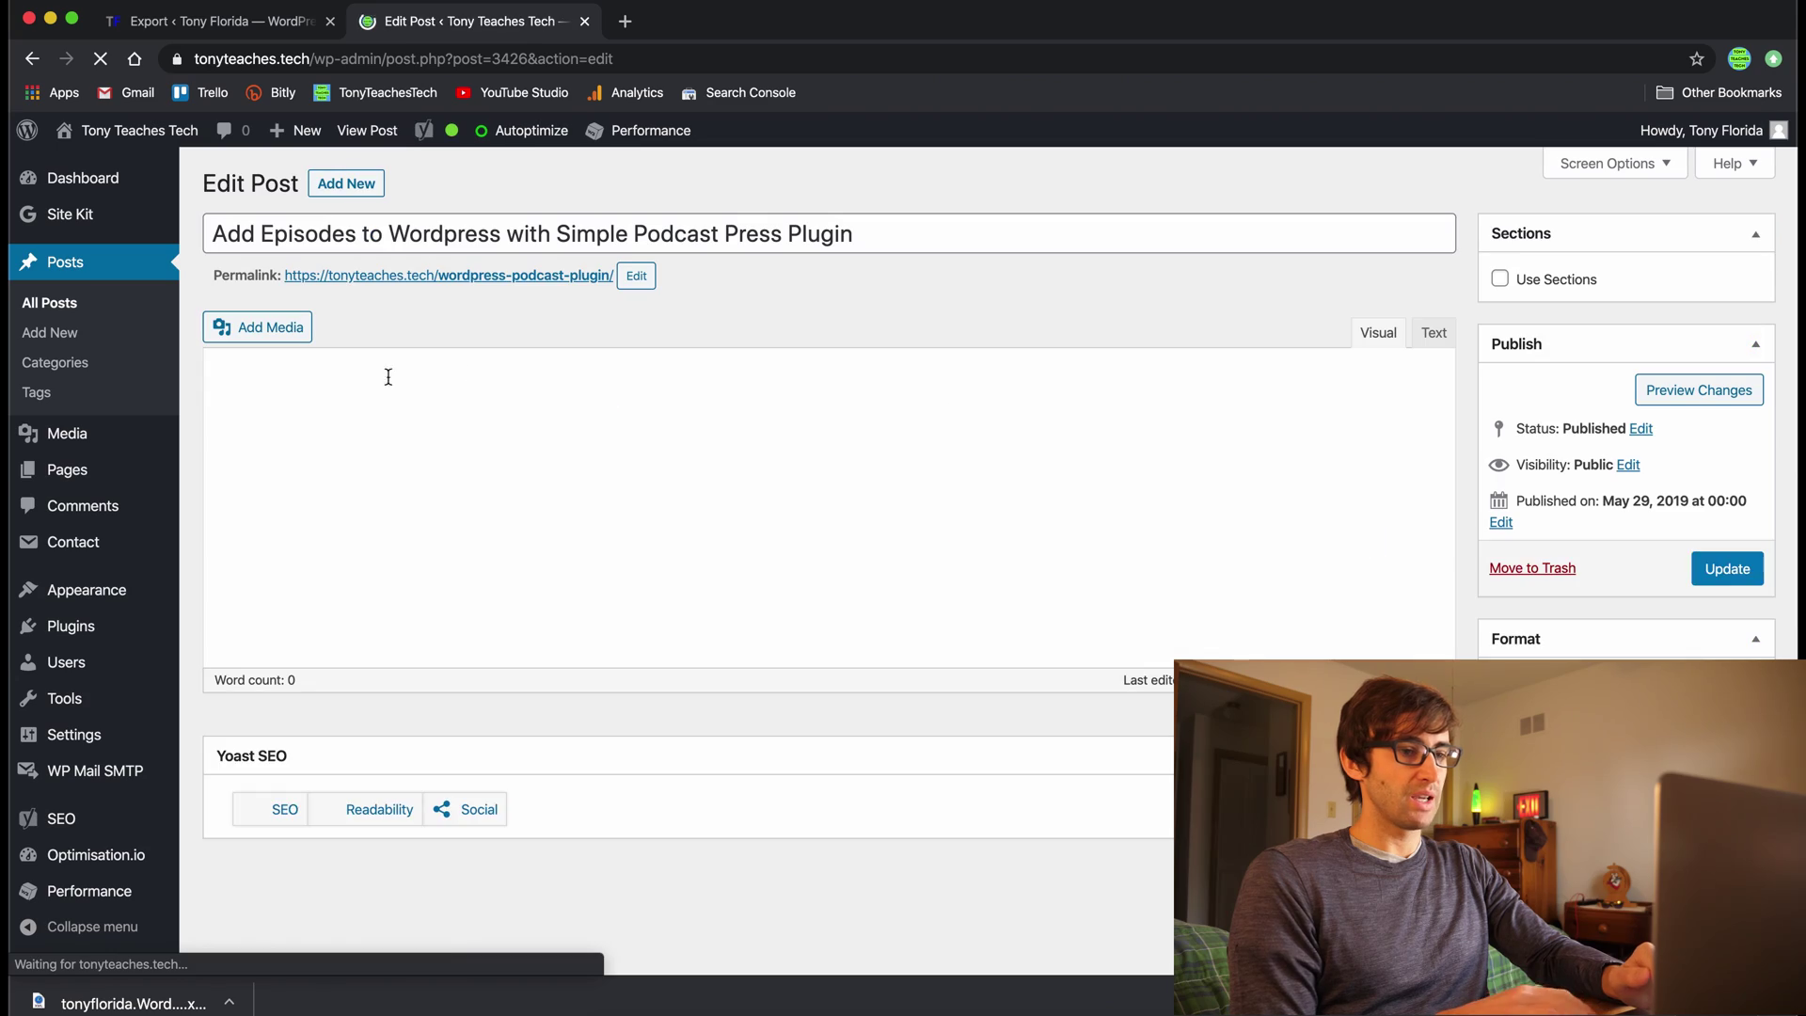
scroll(1083, 340, down, 15)
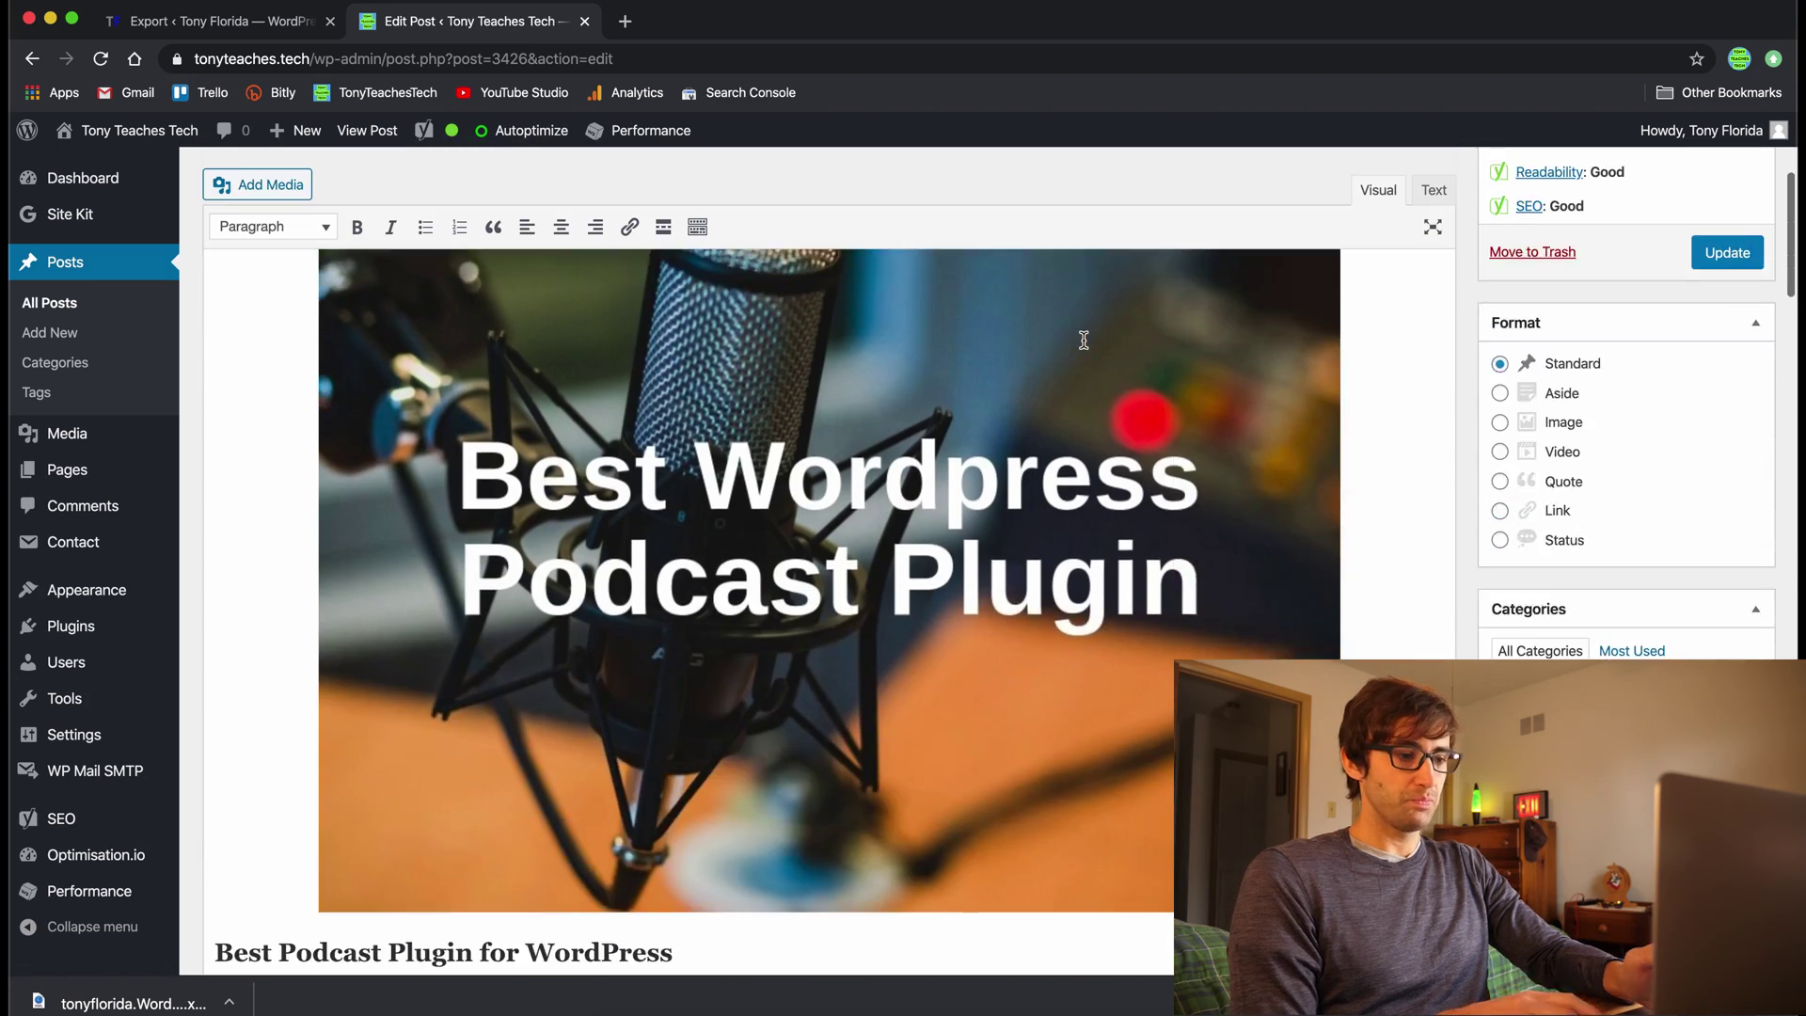
scroll(1084, 340, down, 20)
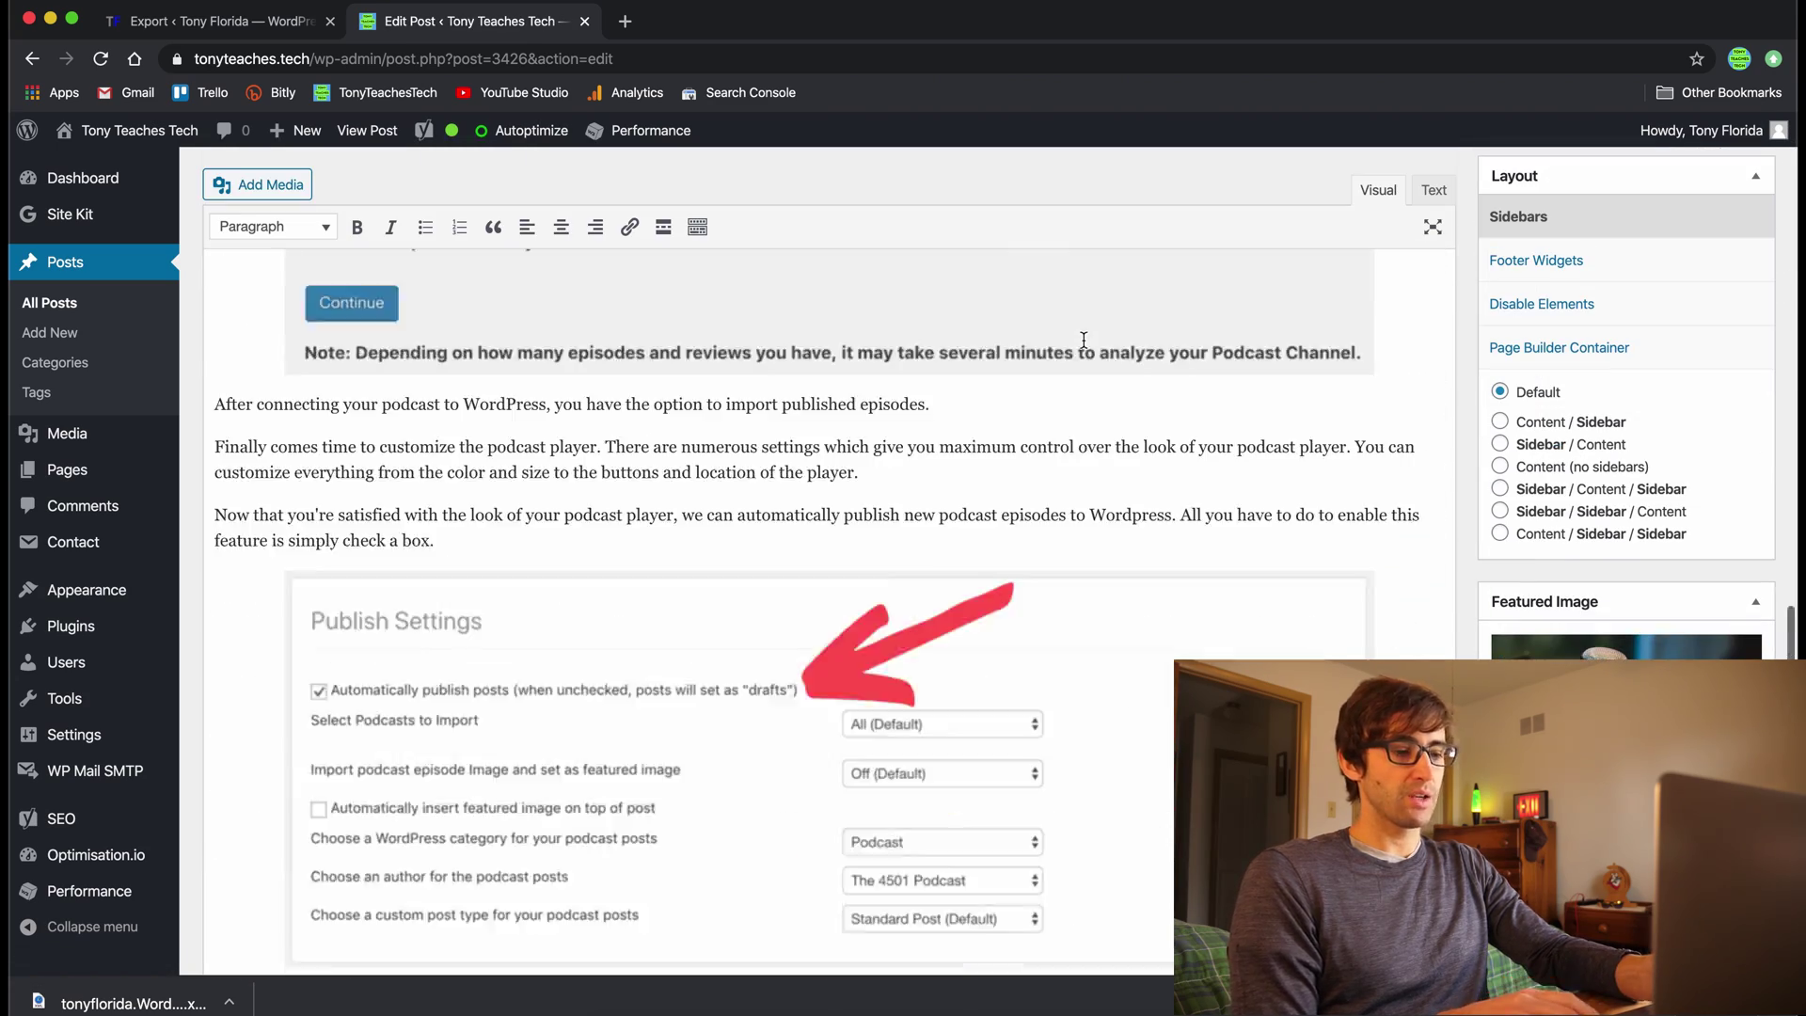
scroll(1082, 339, up, 20)
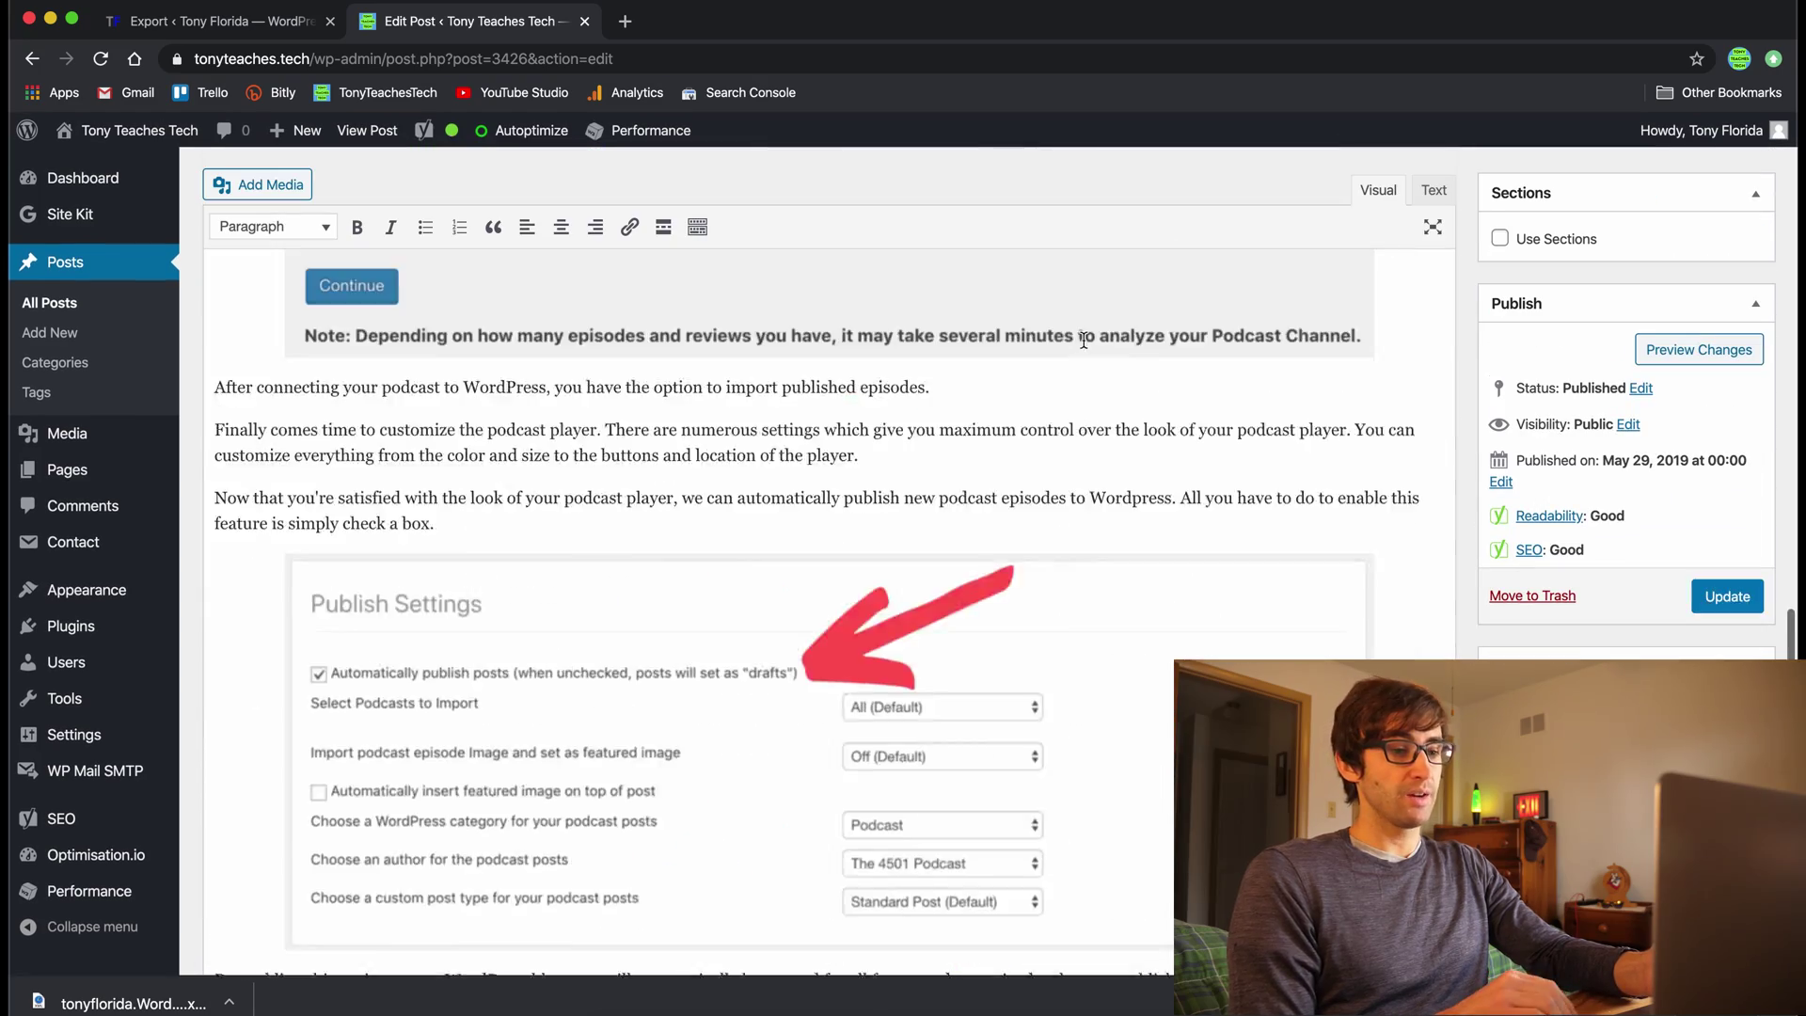
scroll(1083, 340, up, 15)
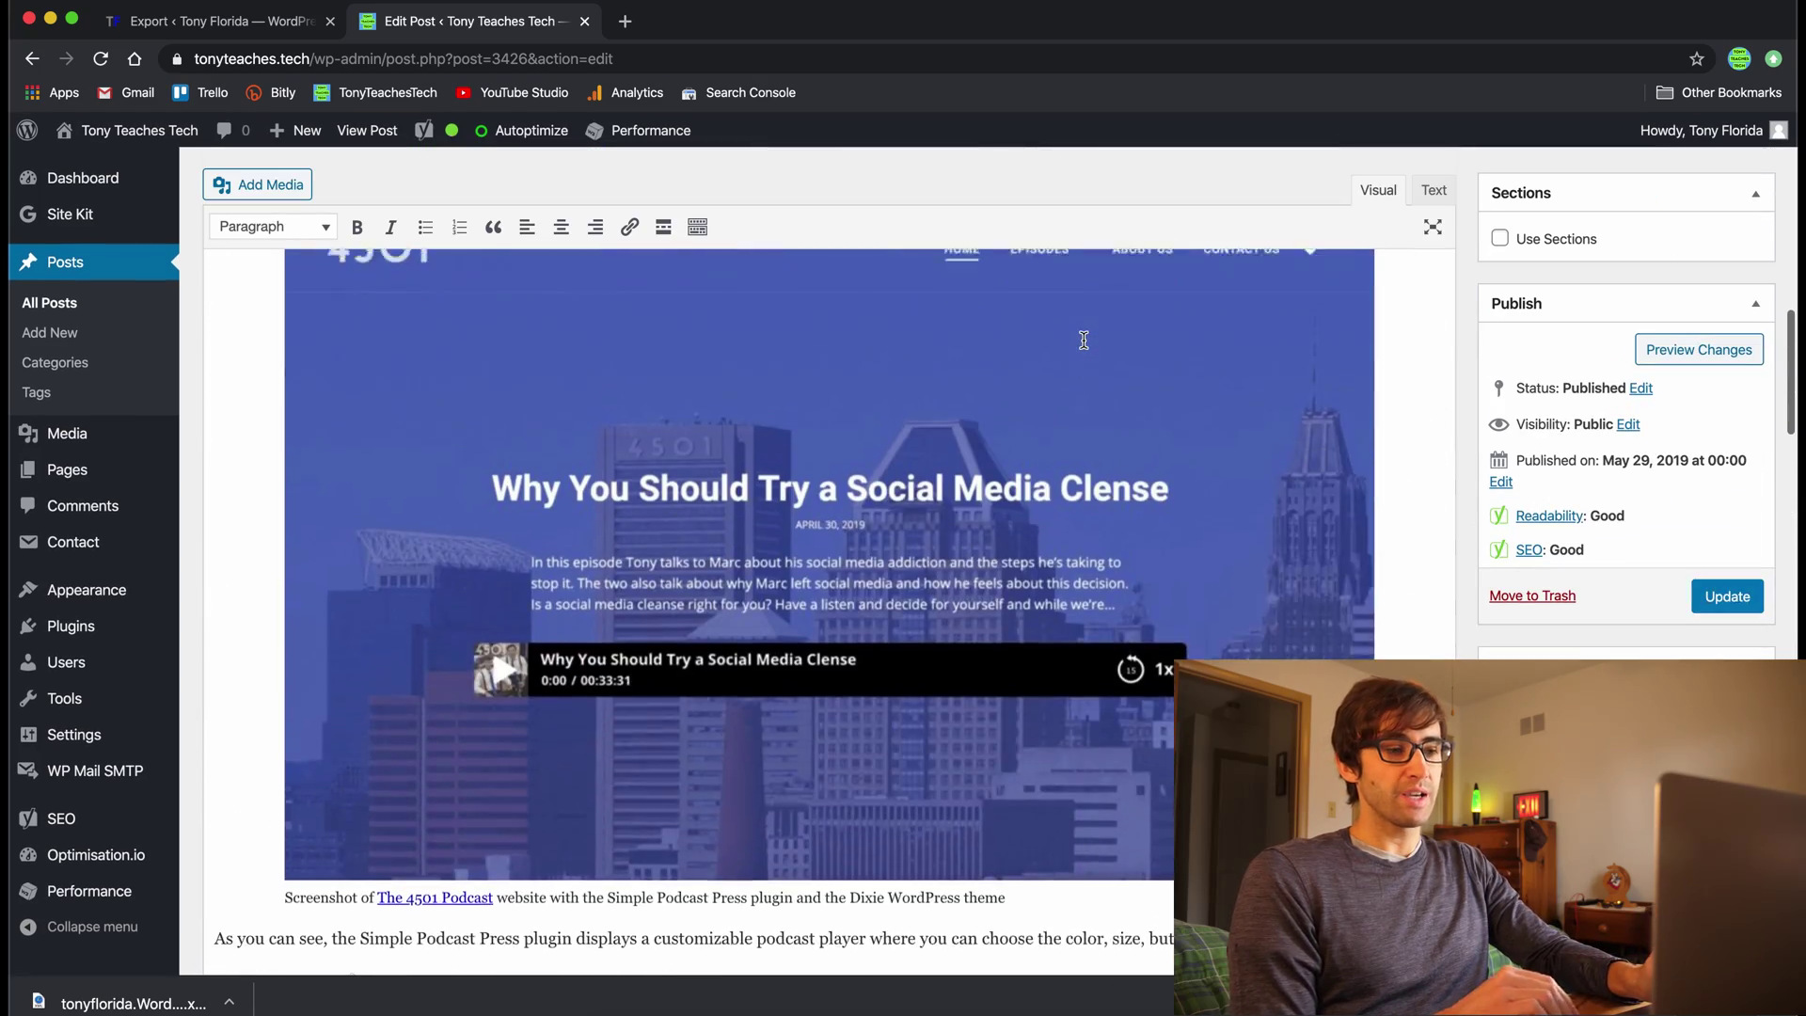
scroll(1083, 340, up, 4)
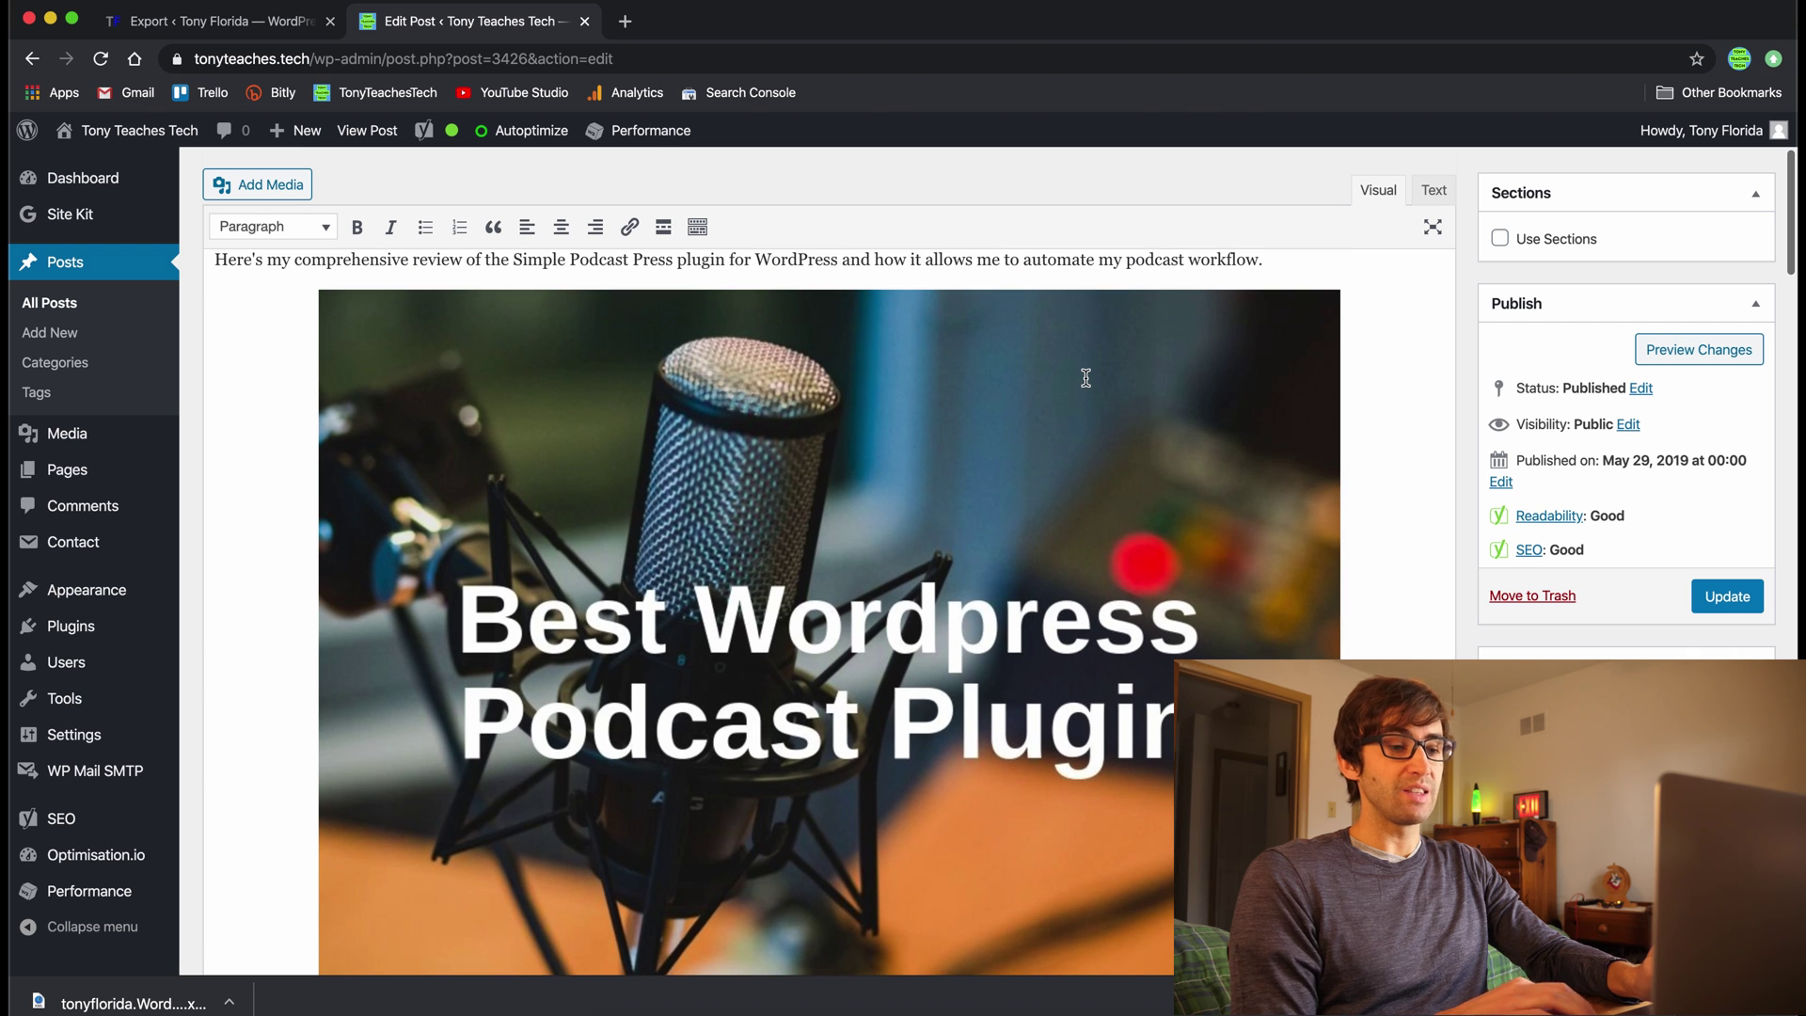
click(1085, 377)
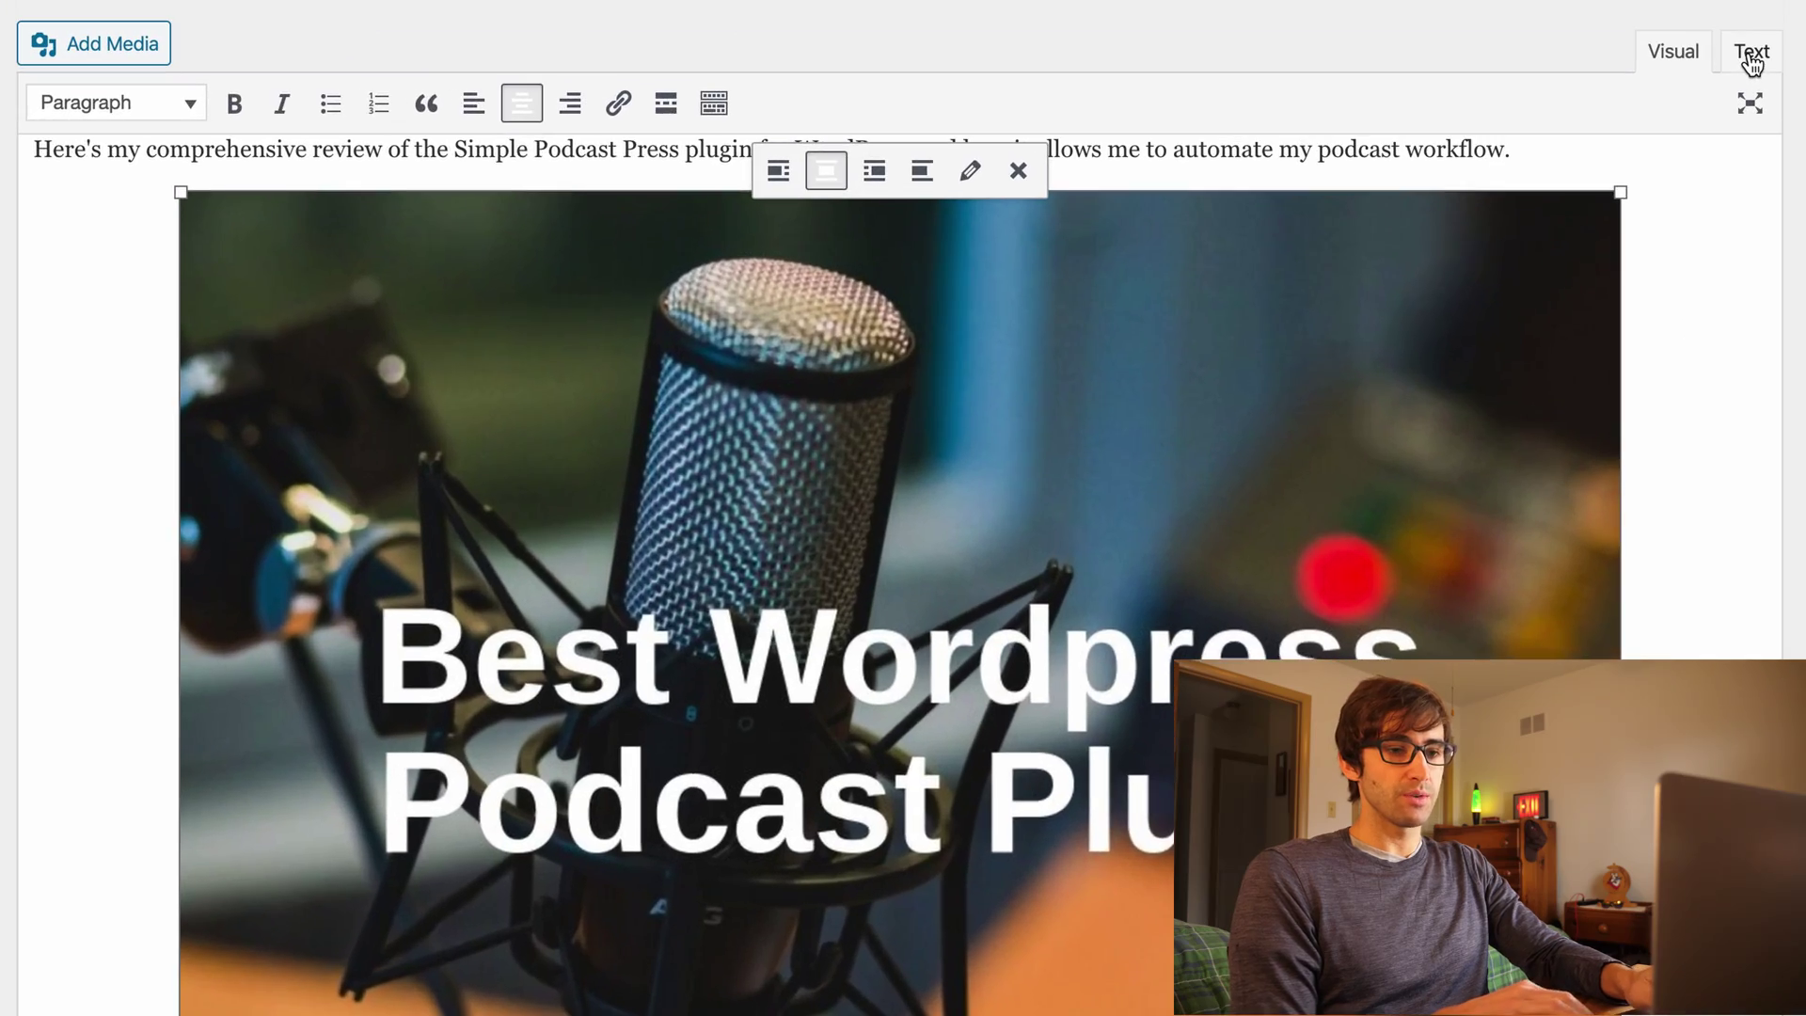
Step: Inspect the microphone image's source URL in the post's HTML, then return to the visual view
click(1418, 192)
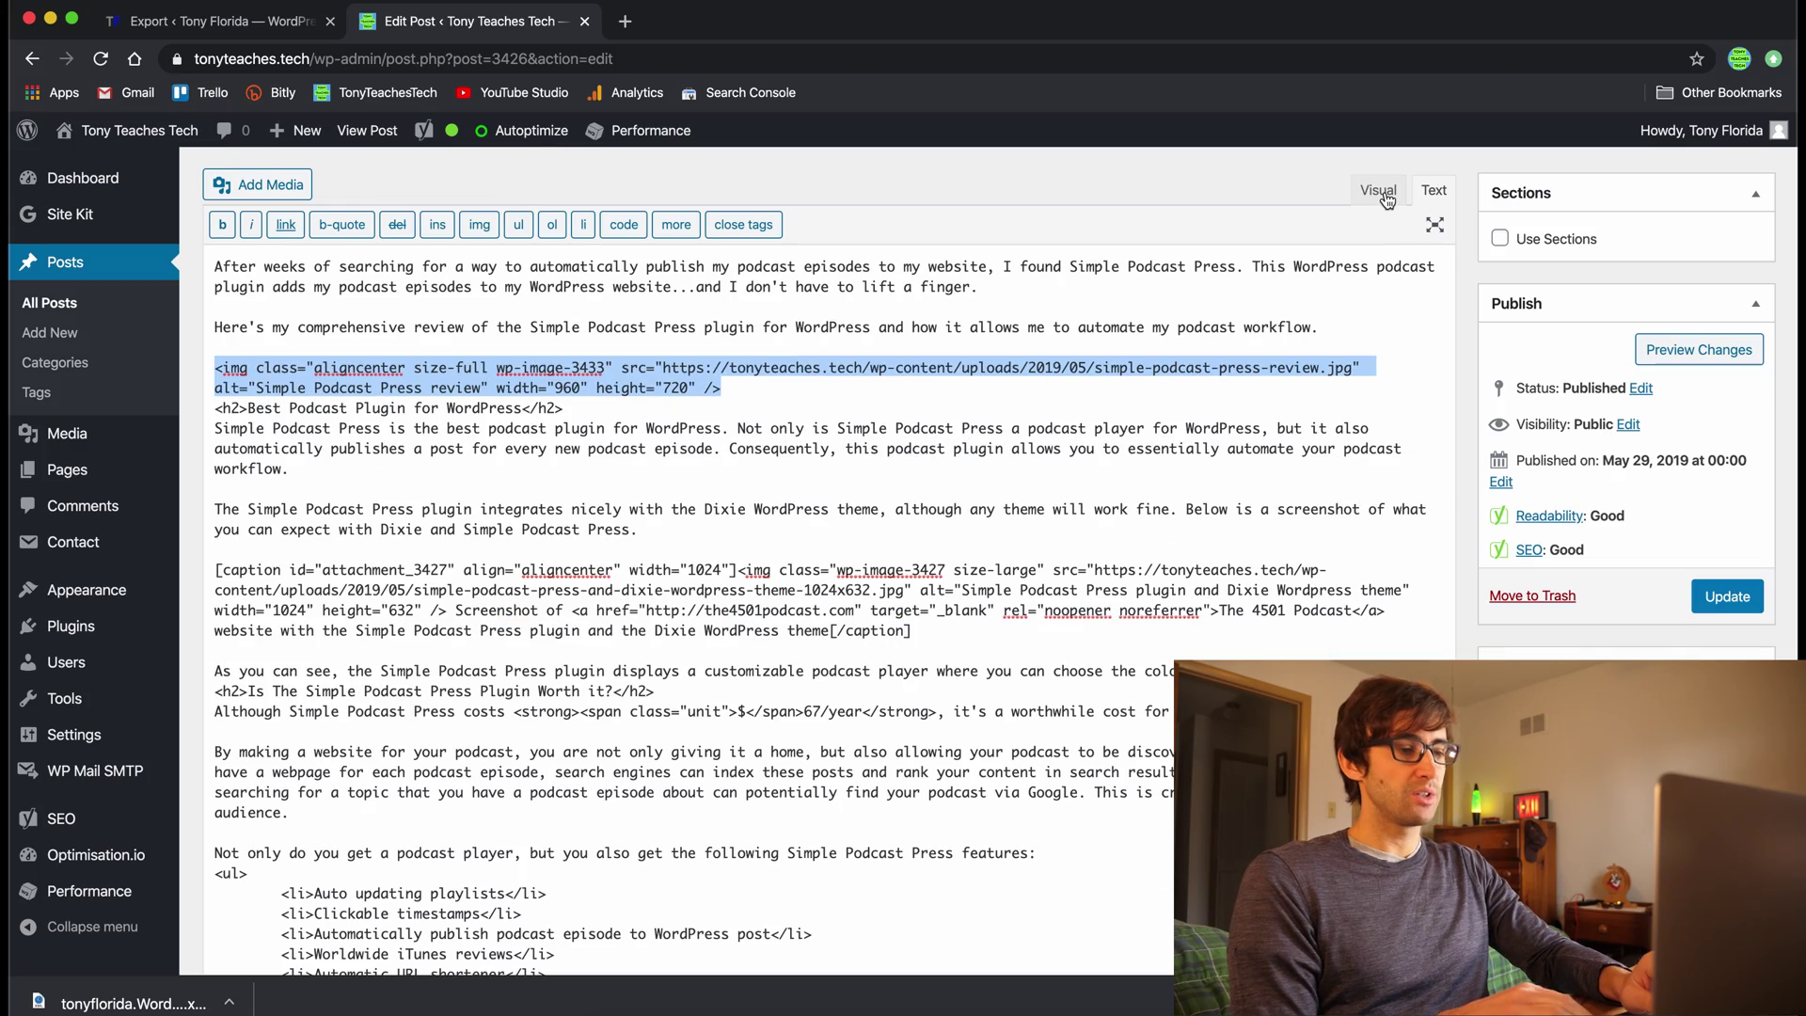
click(1381, 193)
scroll(927, 511, up, 2)
scroll(927, 511, down, 10)
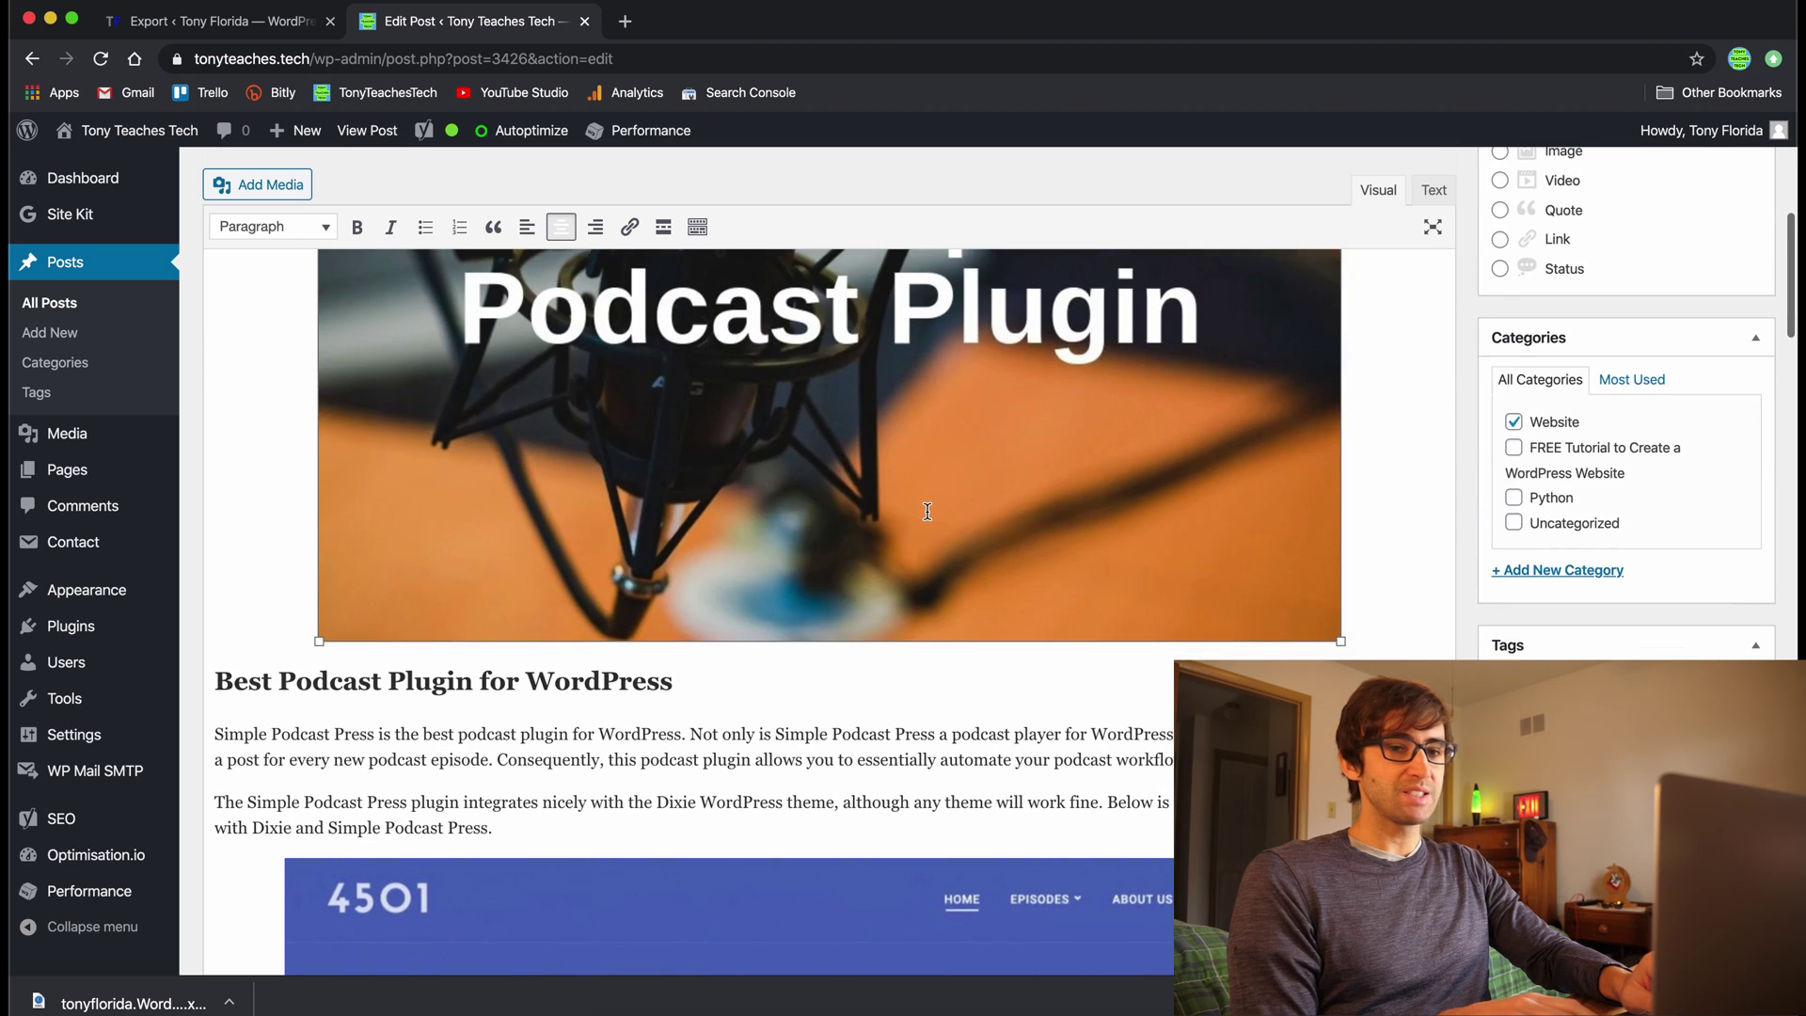
scroll(926, 510, up, 10)
click(927, 536)
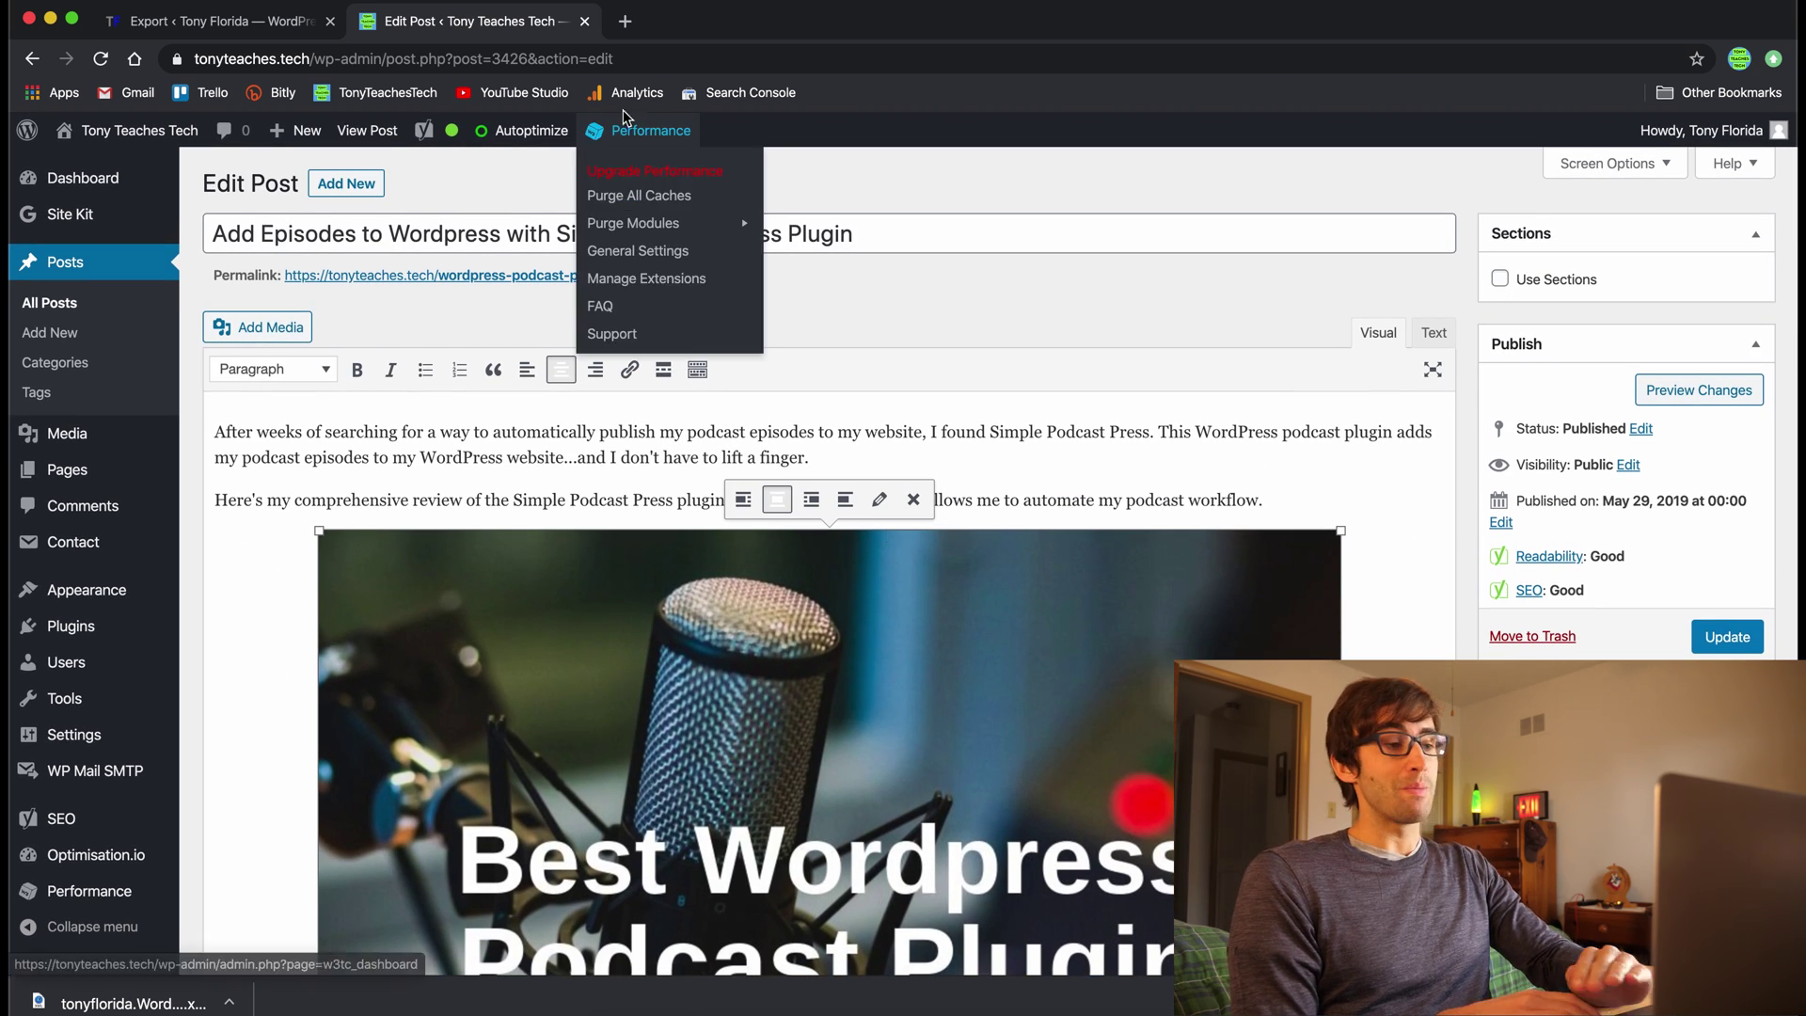
Step: Switch to tonyflorida.com and filter its posts list to the Website category
click(264, 24)
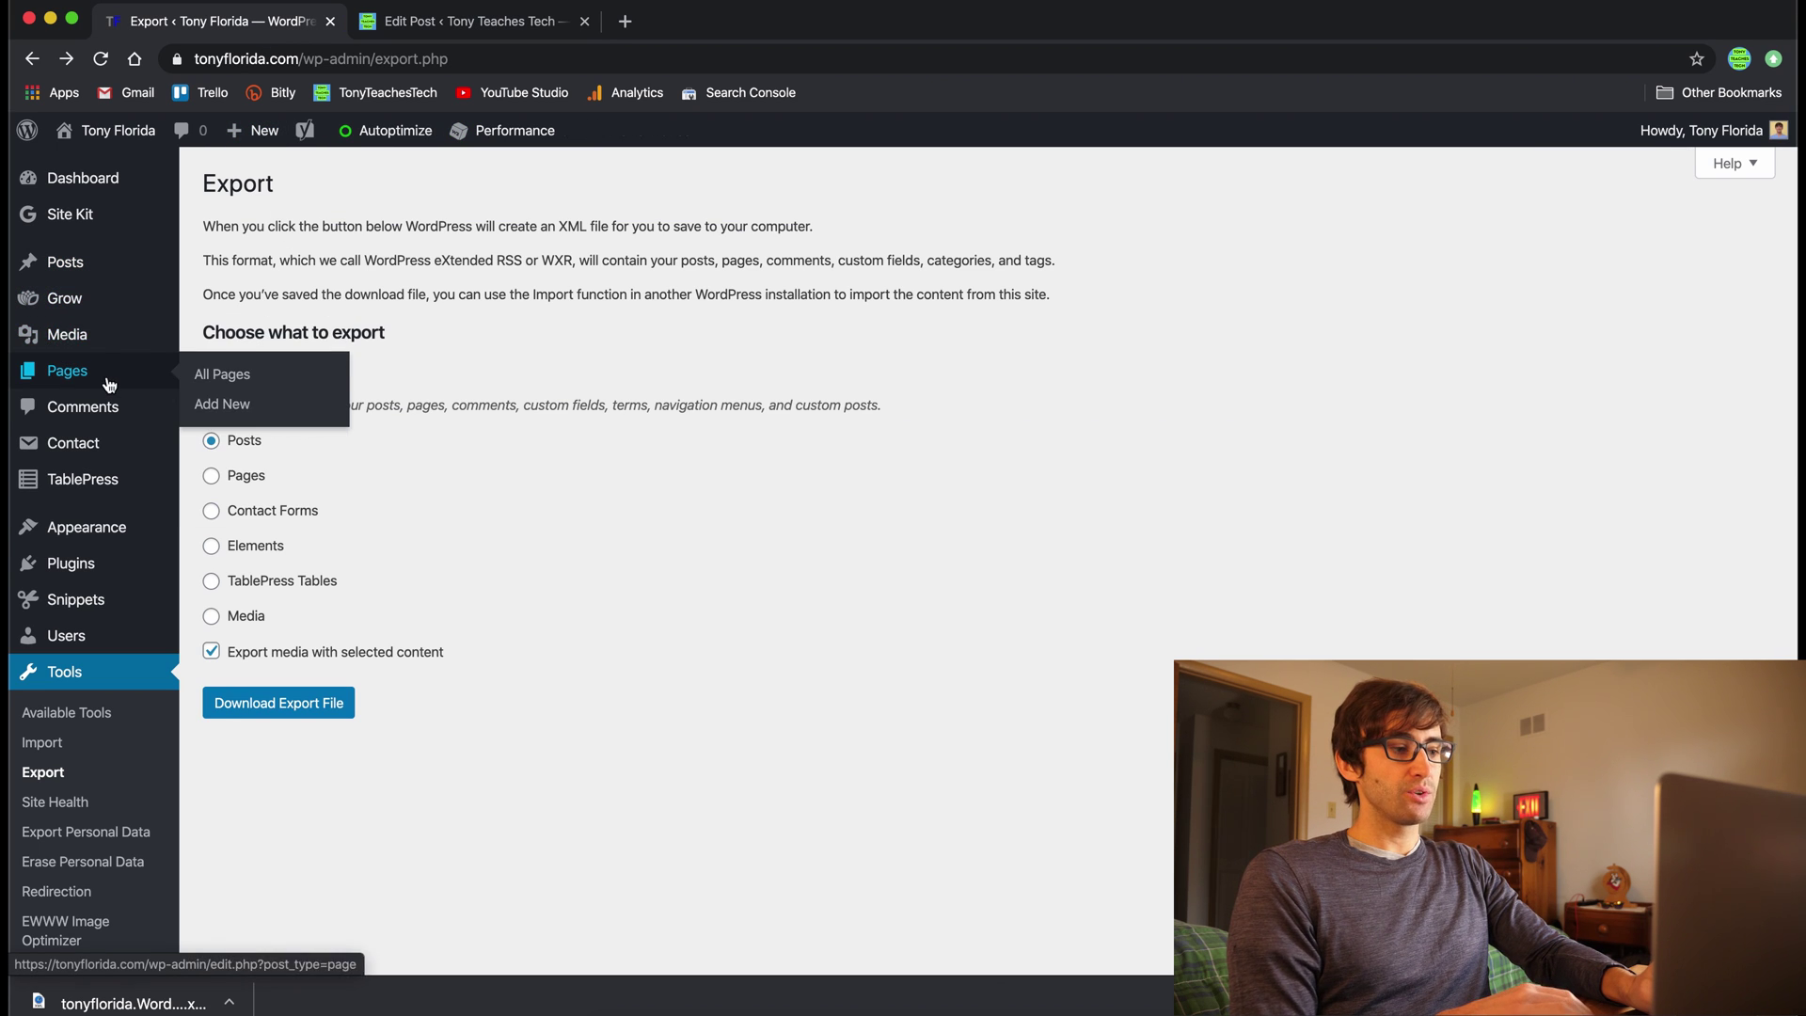
mouse_move(99, 271)
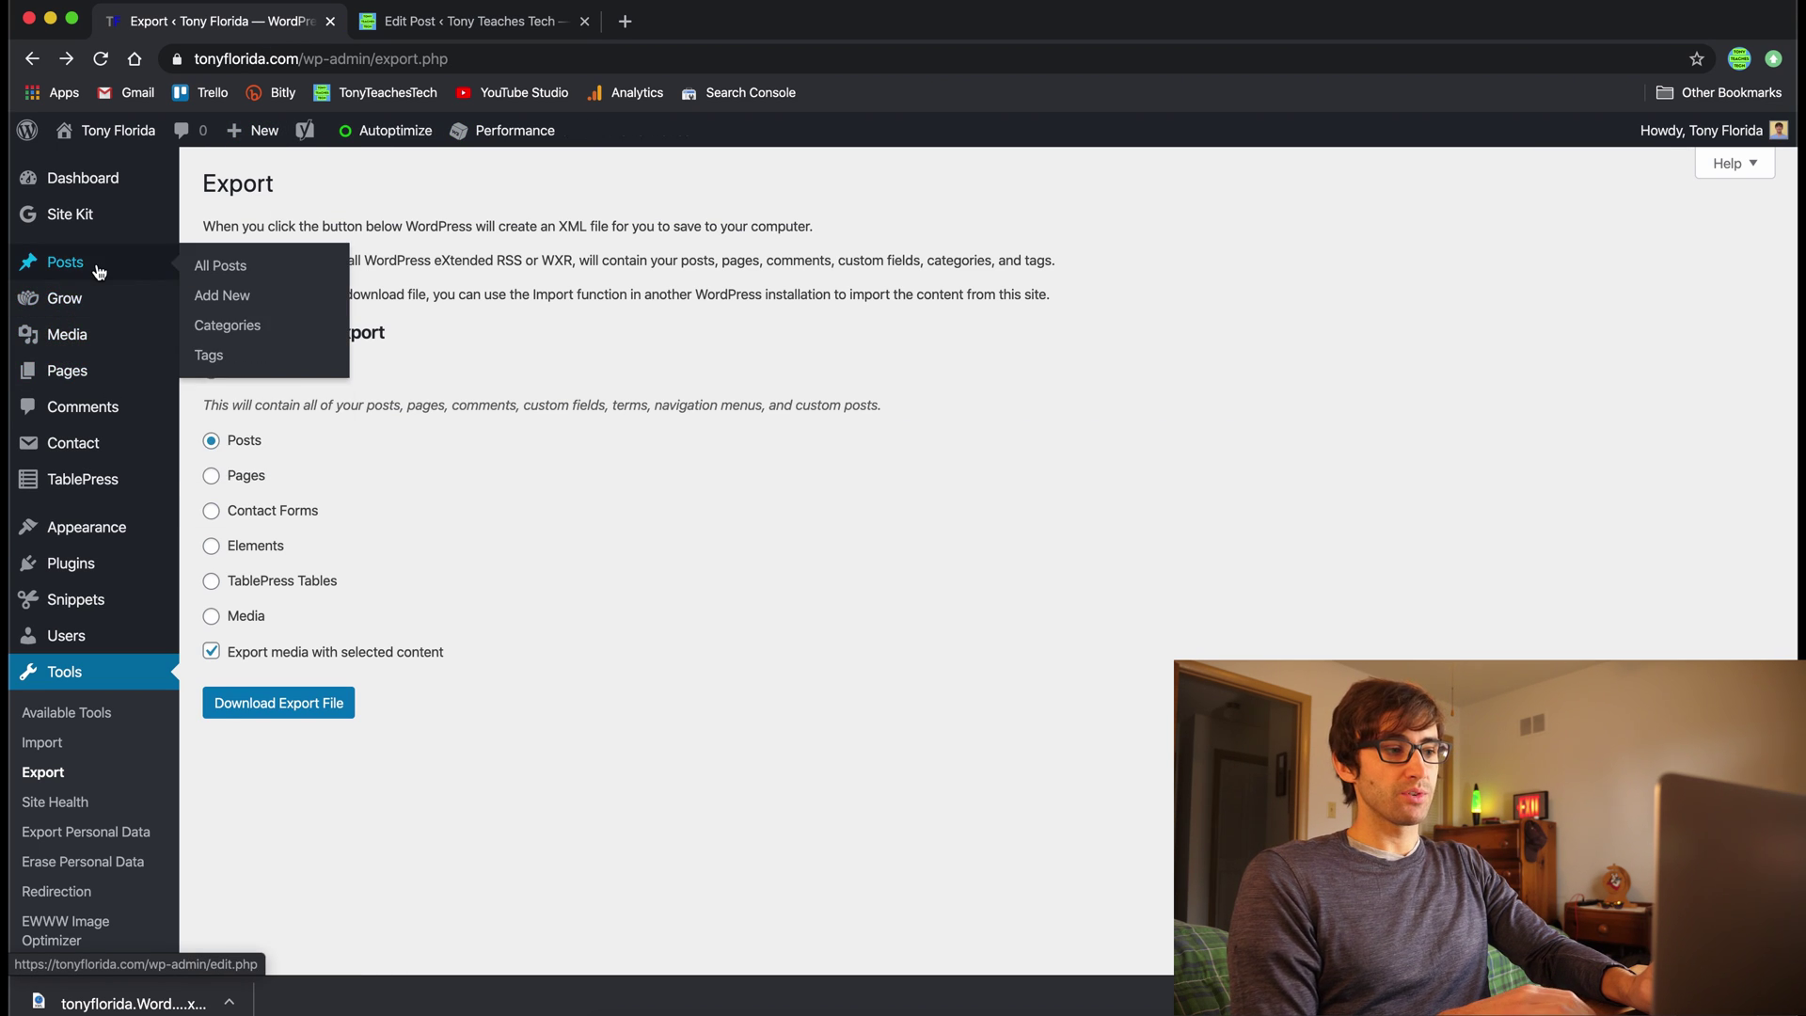
click(256, 272)
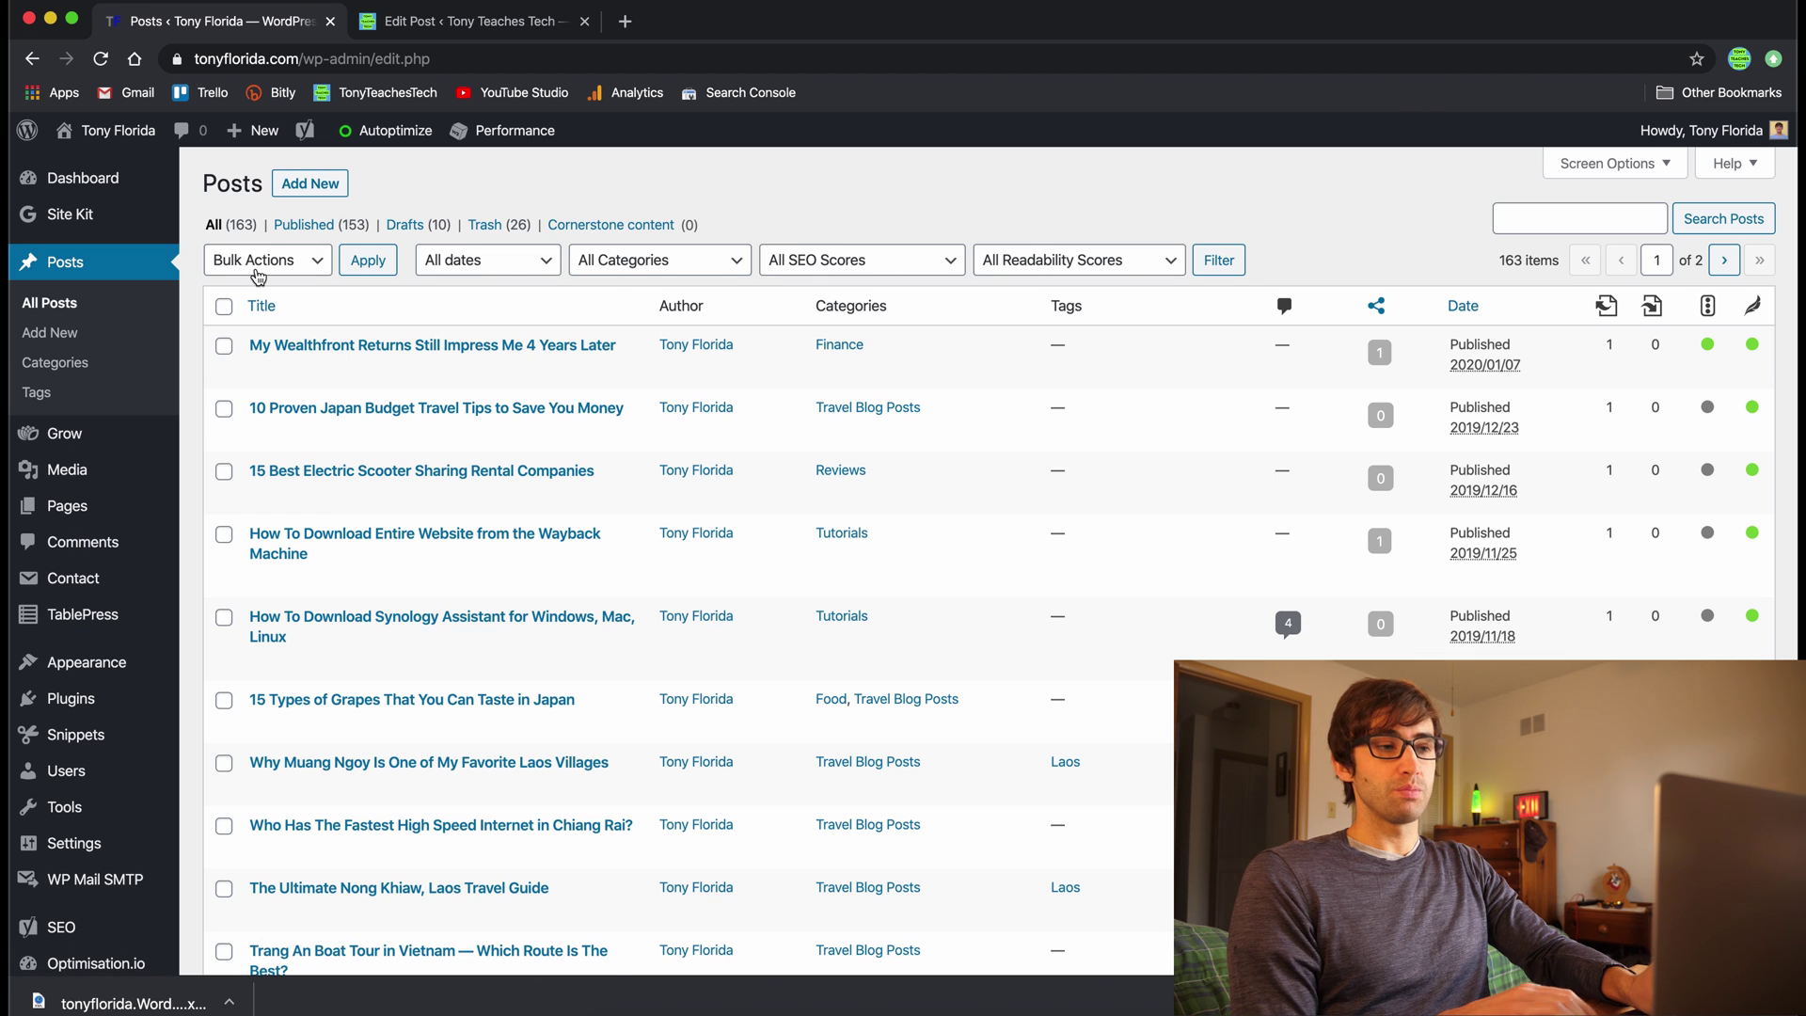
click(724, 267)
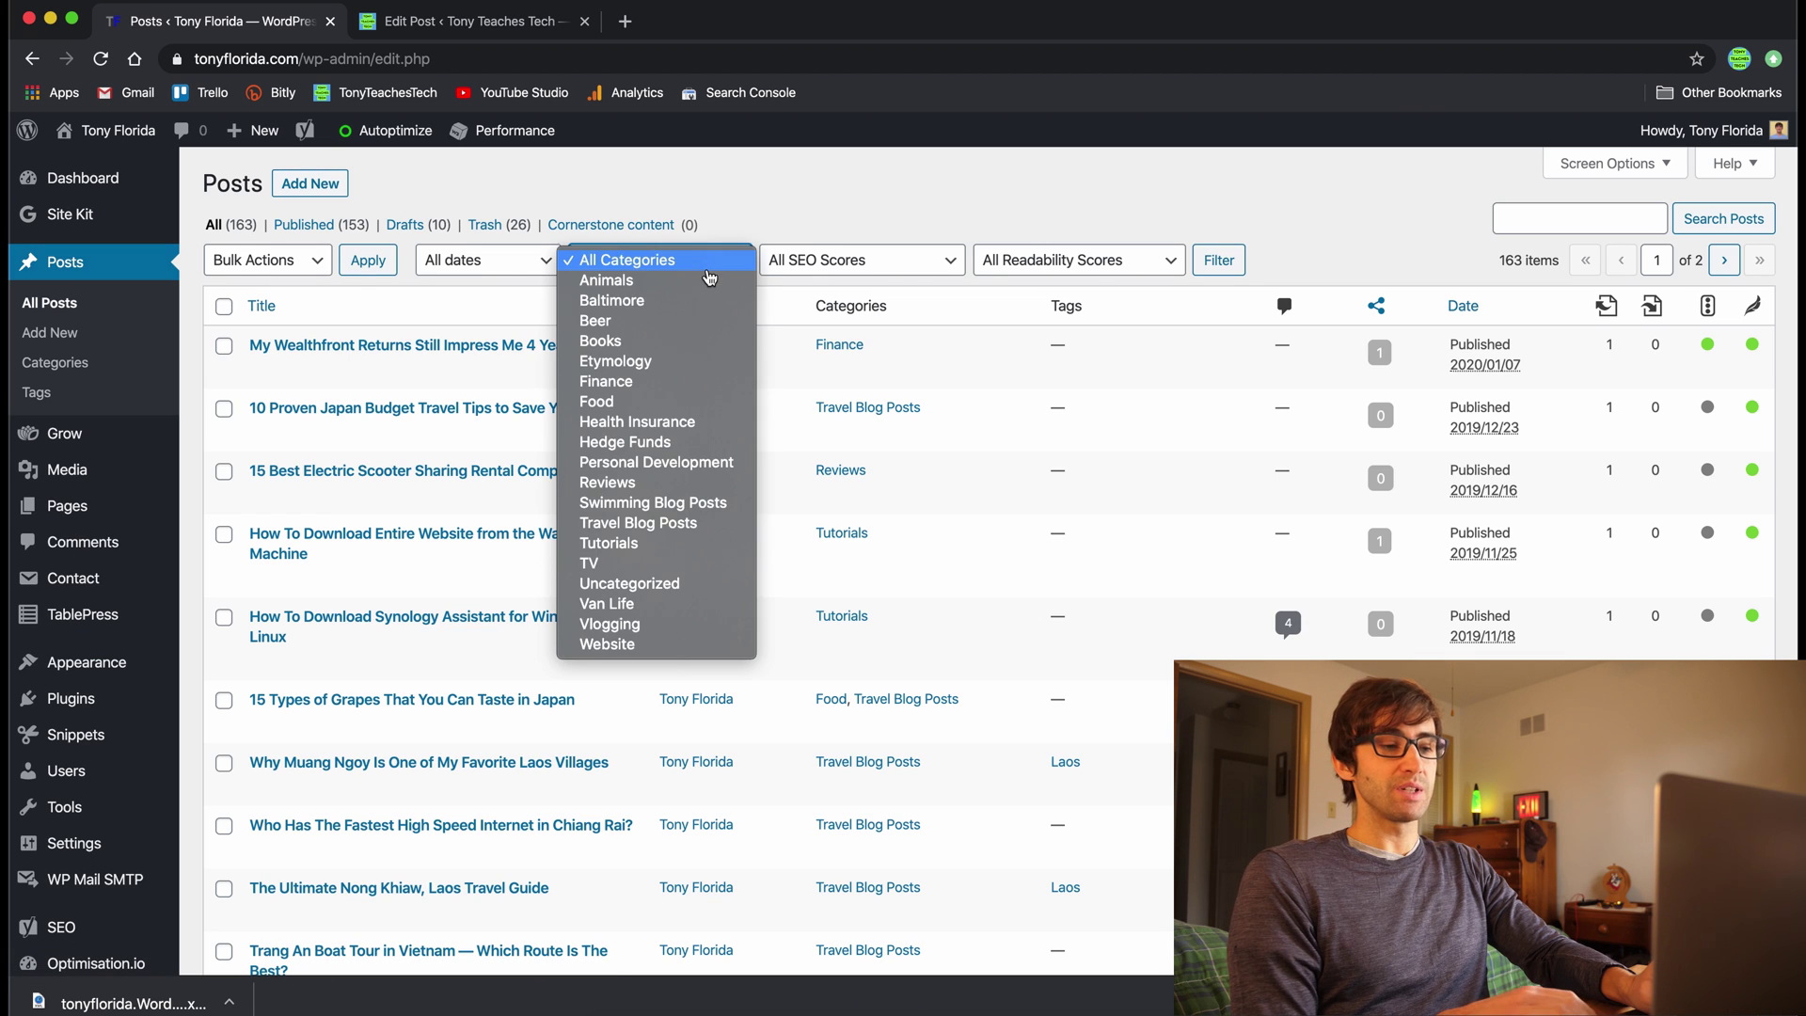
click(670, 654)
click(1234, 262)
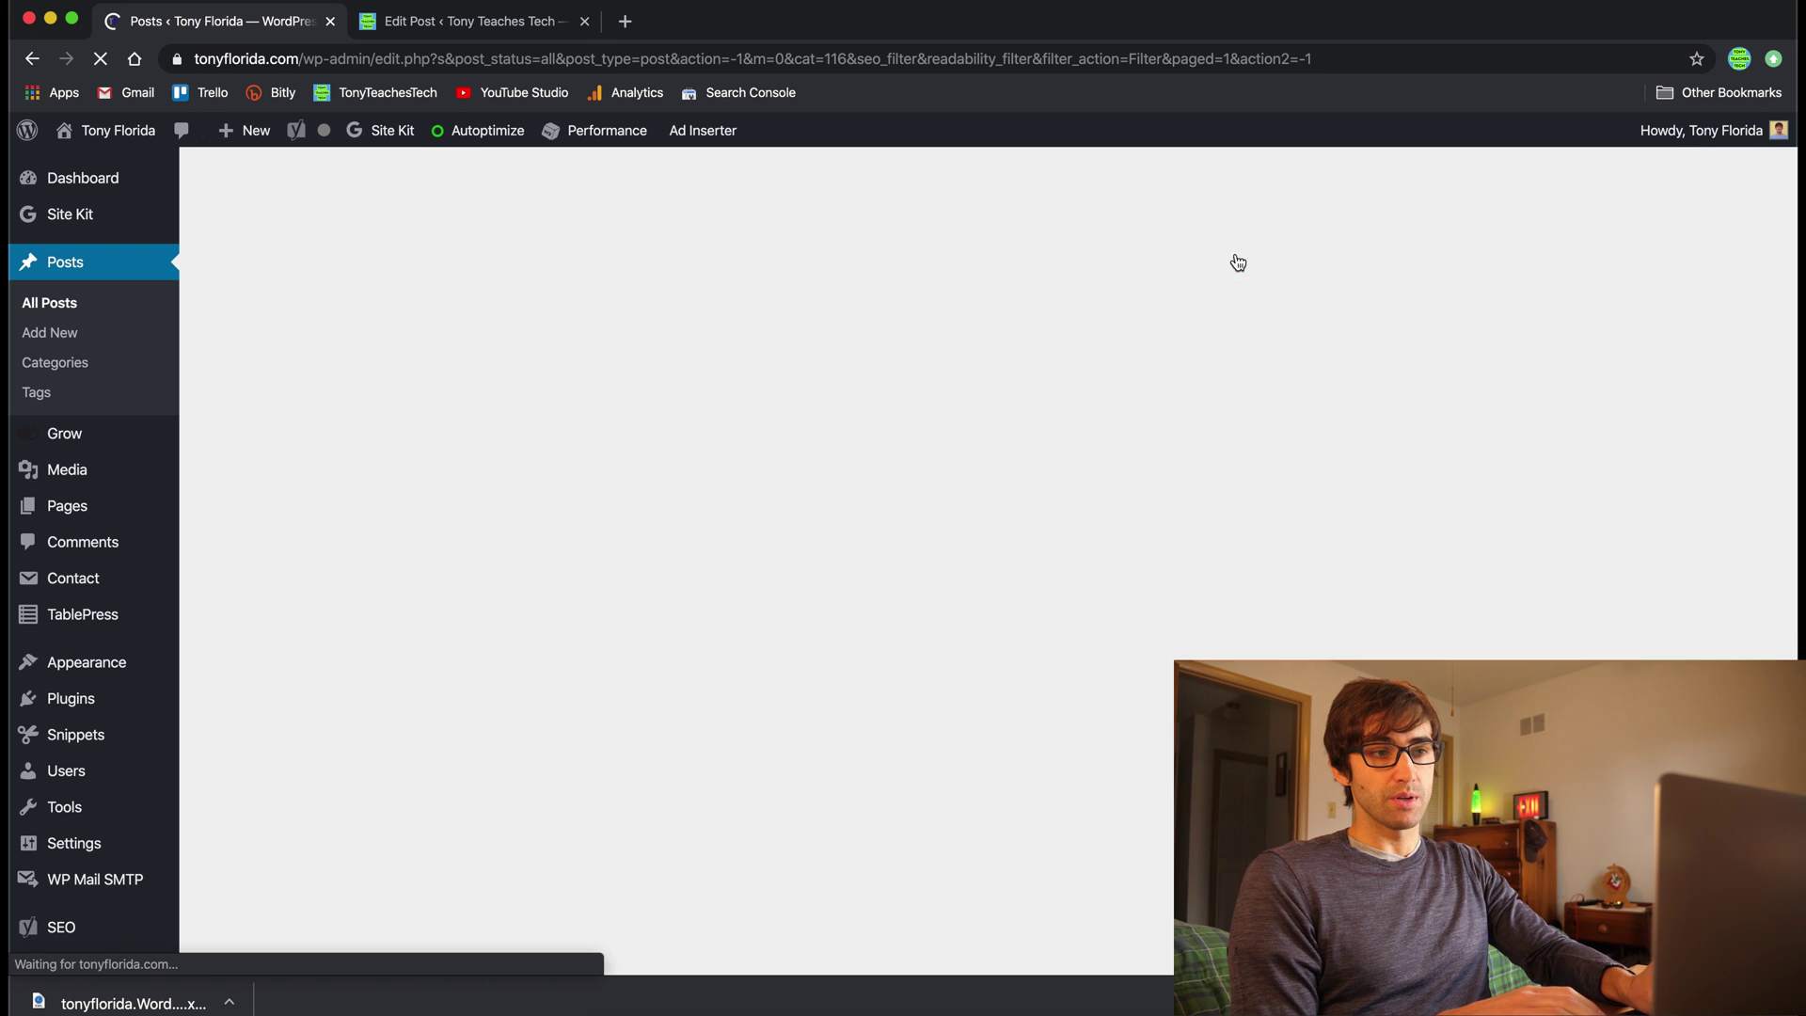
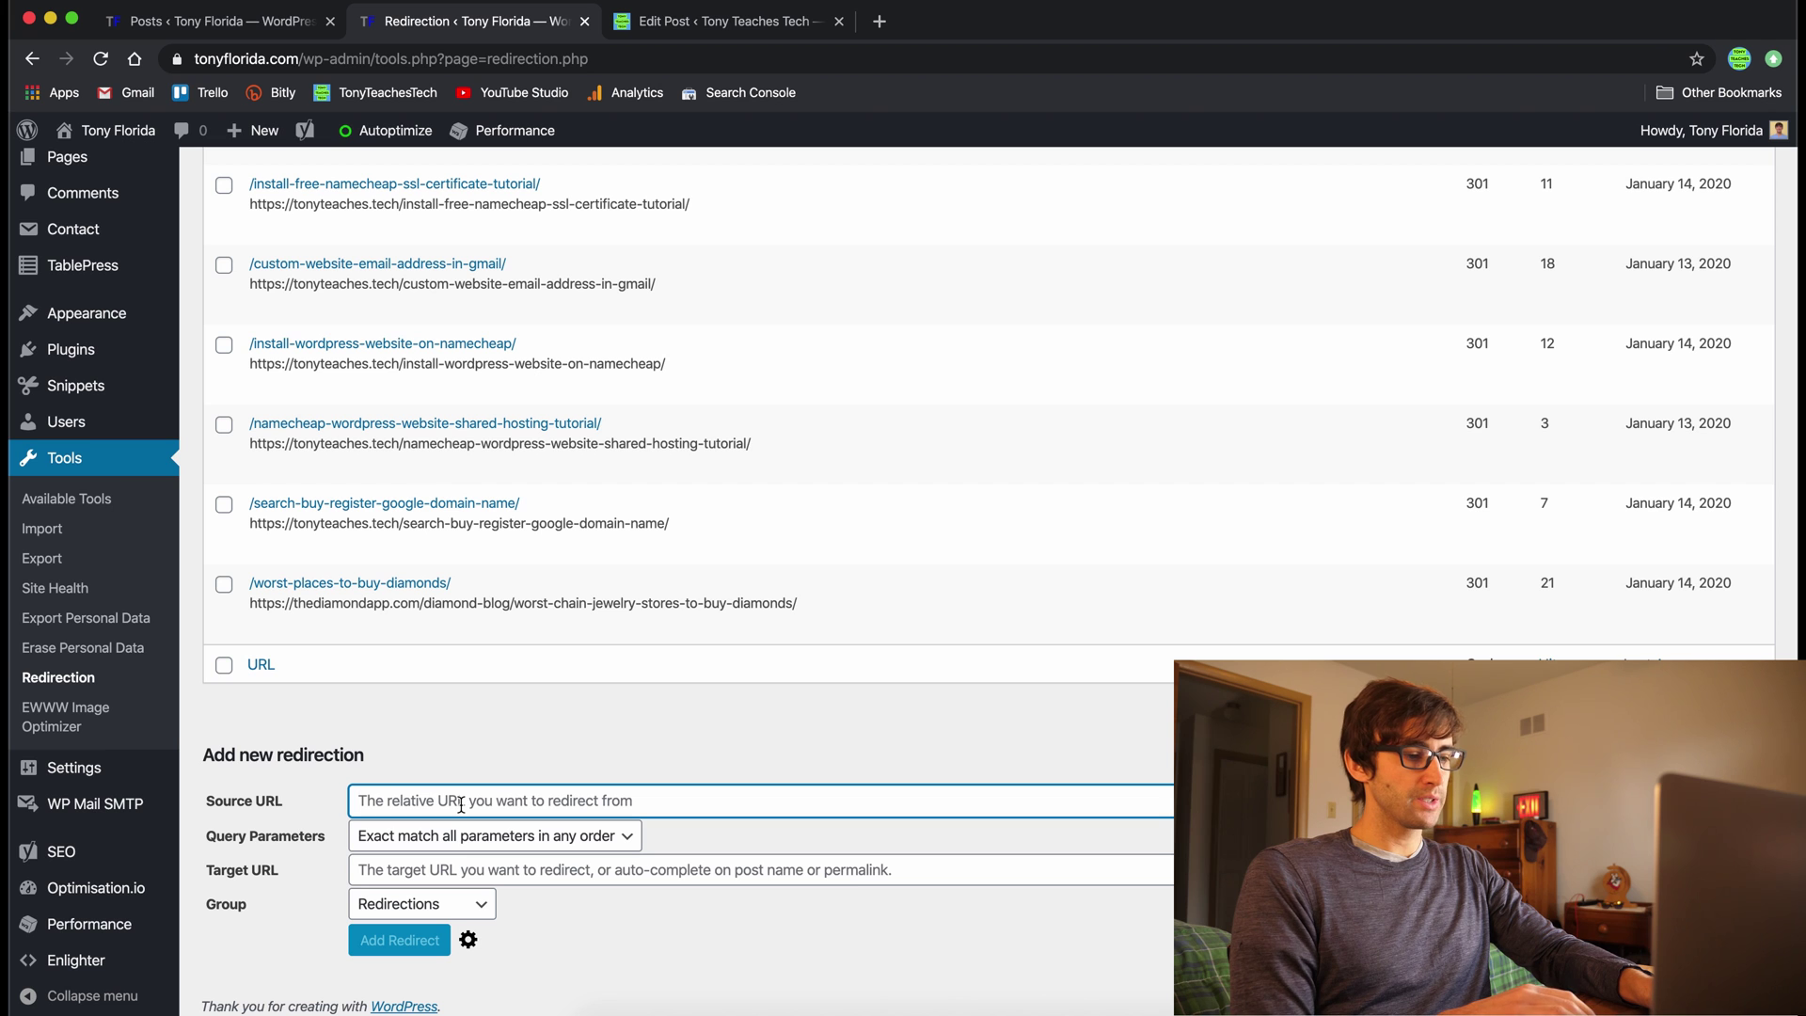
Step: Show the new redirection's advanced options and copy the slug of the "Add Episodes to WordPress with Simple Podcast Press Plugin" post on tonyflorida.com
click(475, 871)
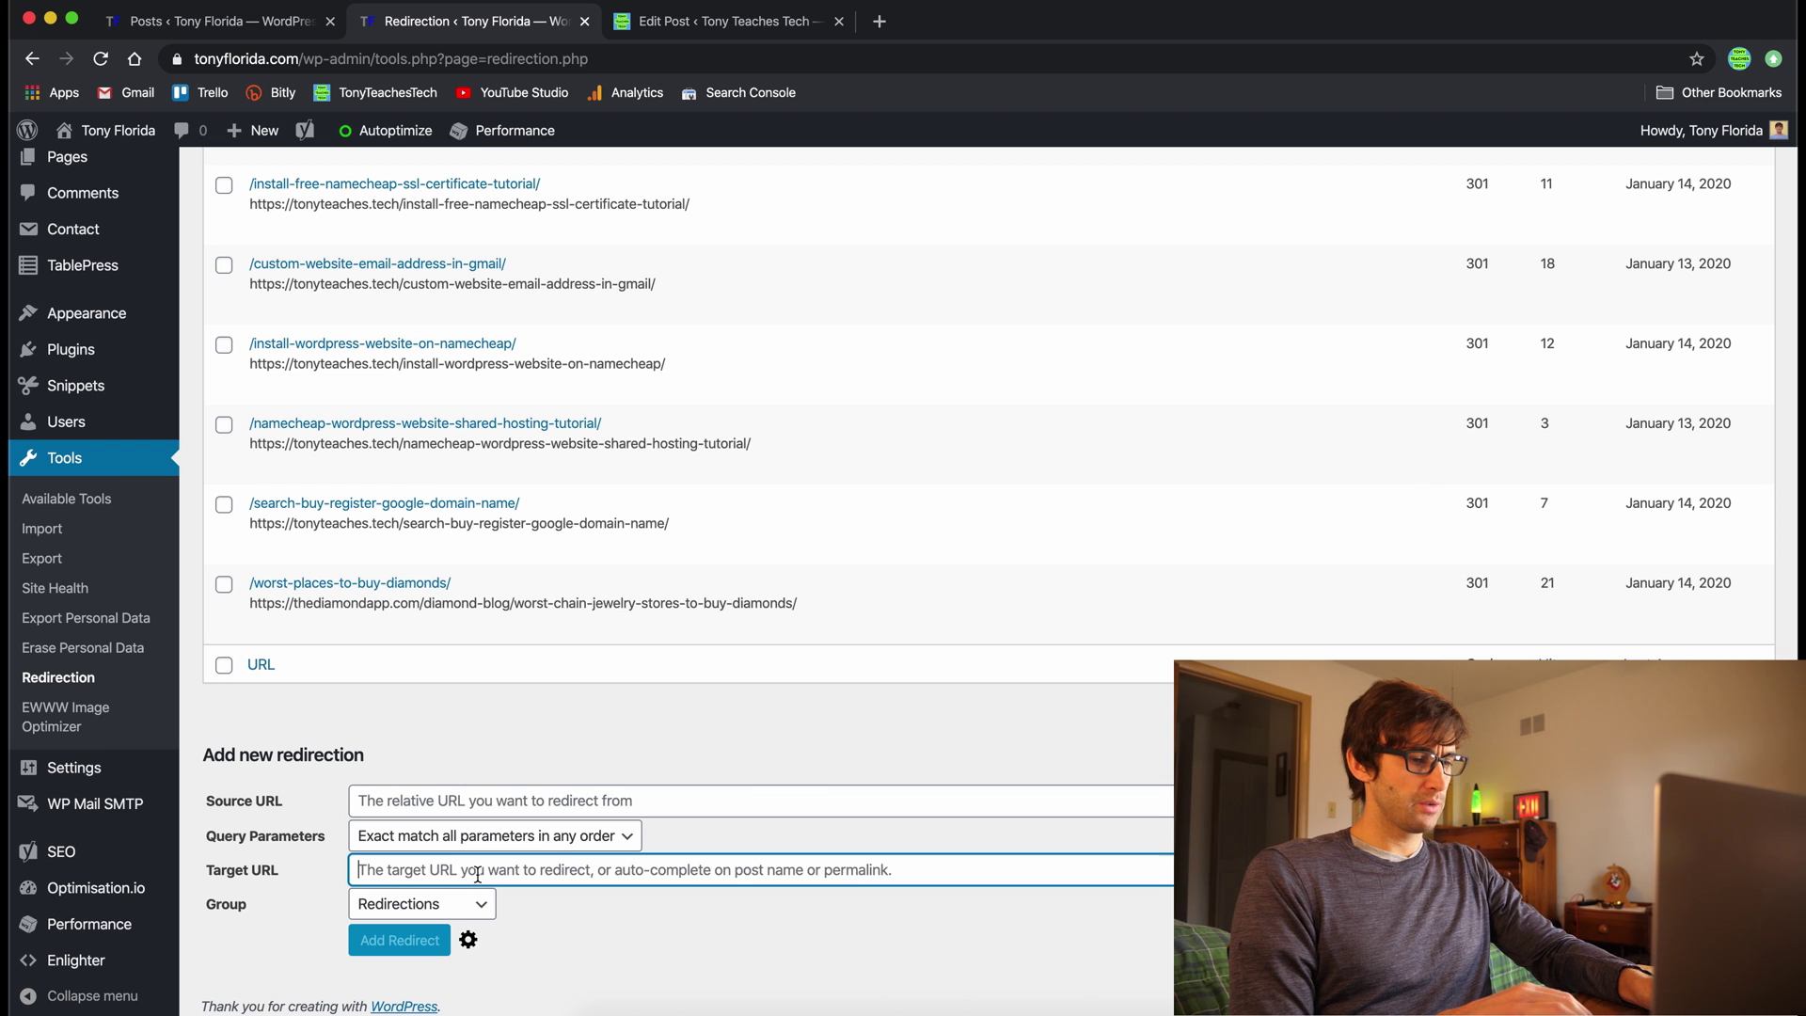
click(469, 938)
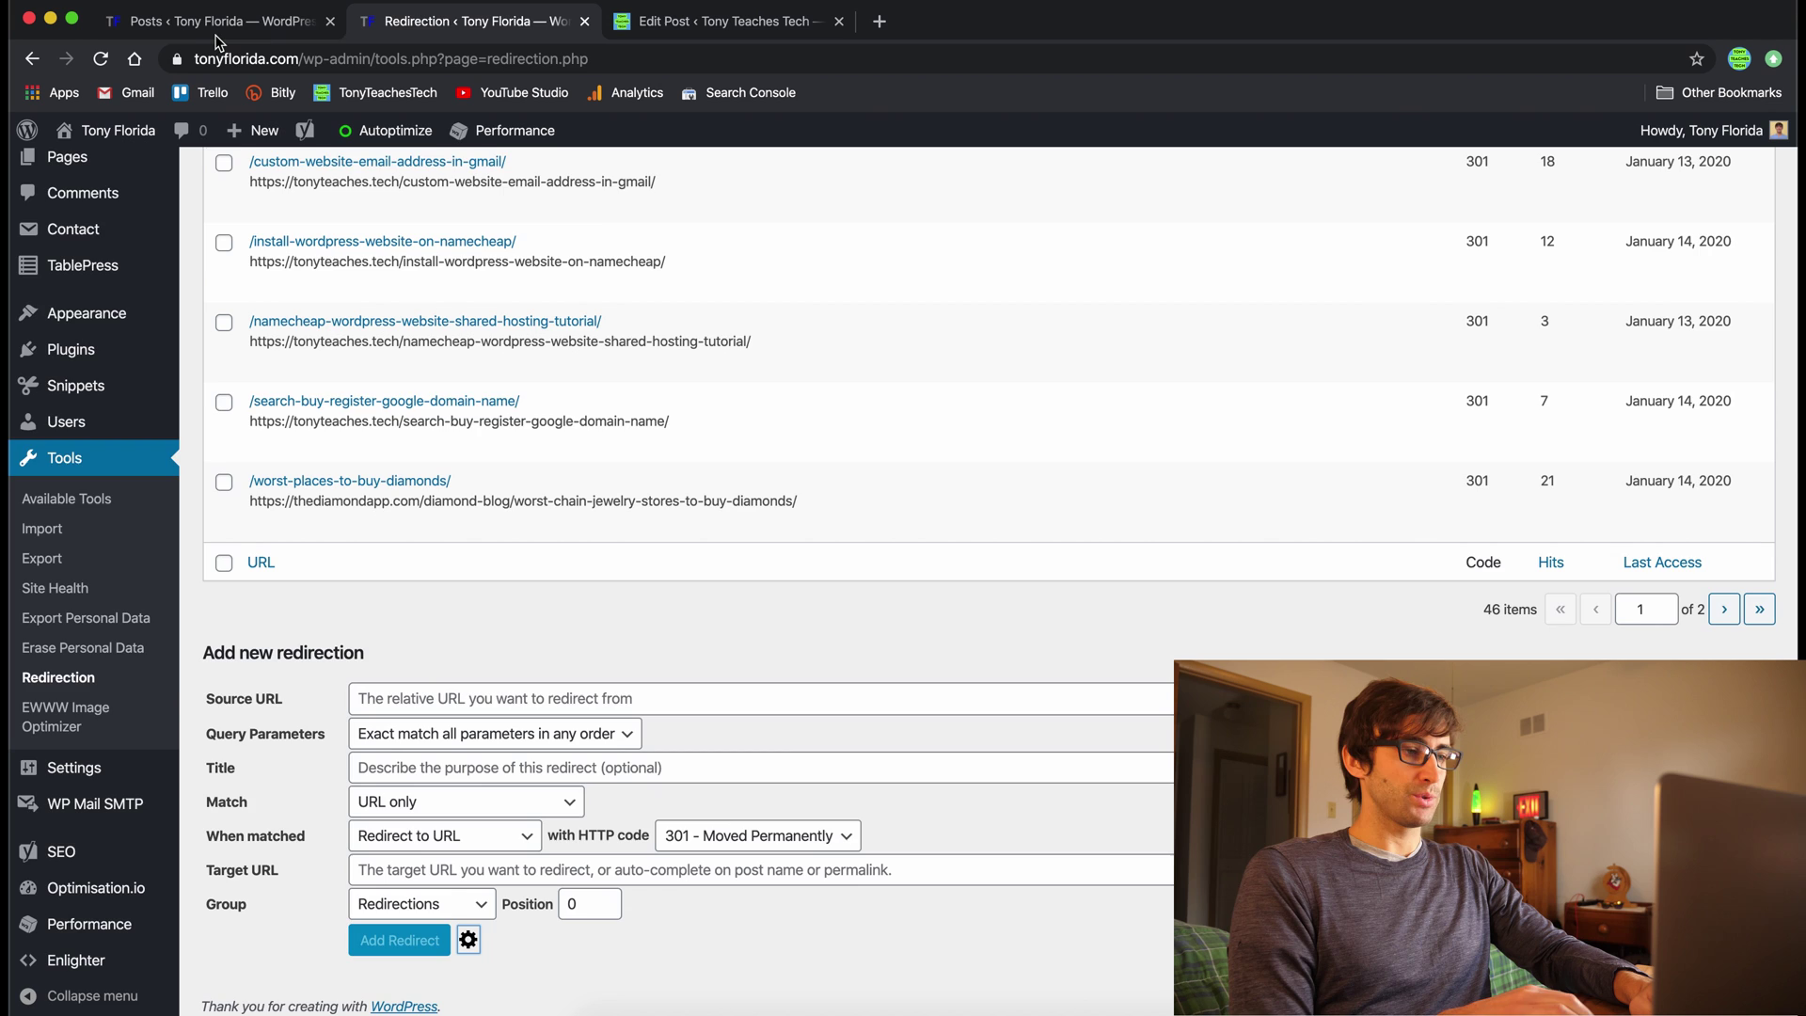
click(207, 21)
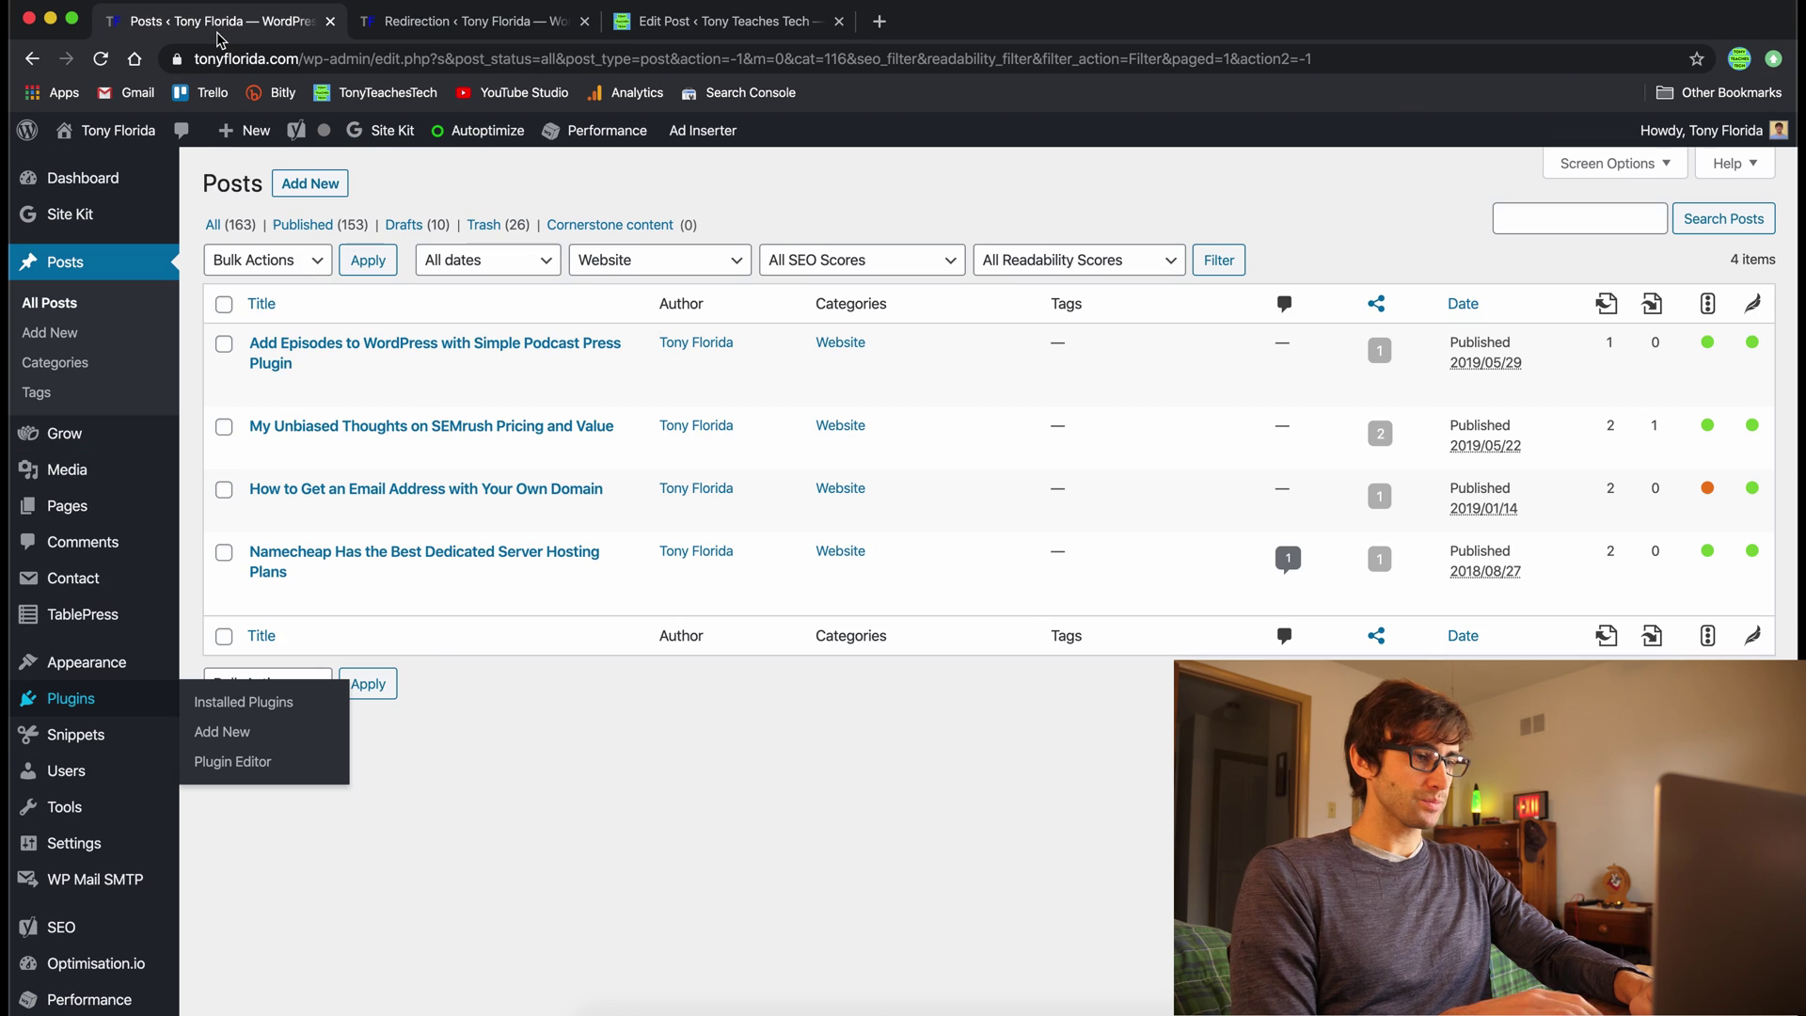
mouse_move(287, 390)
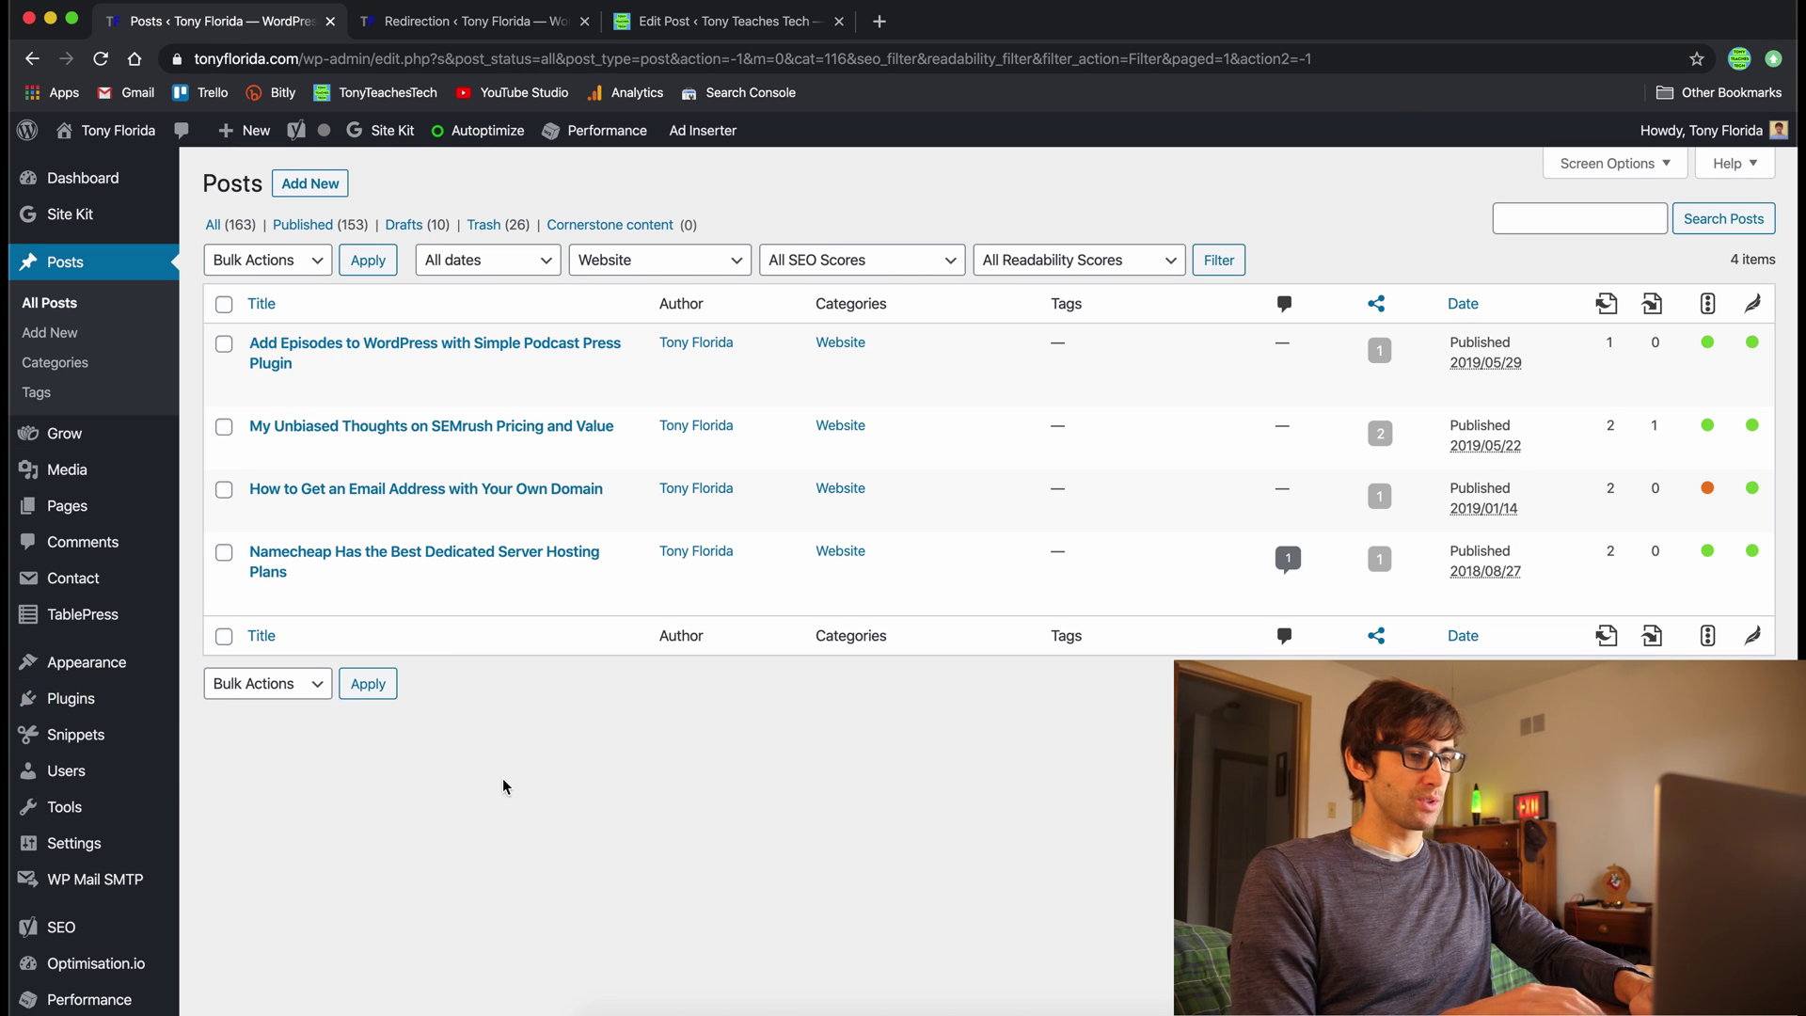
click(324, 387)
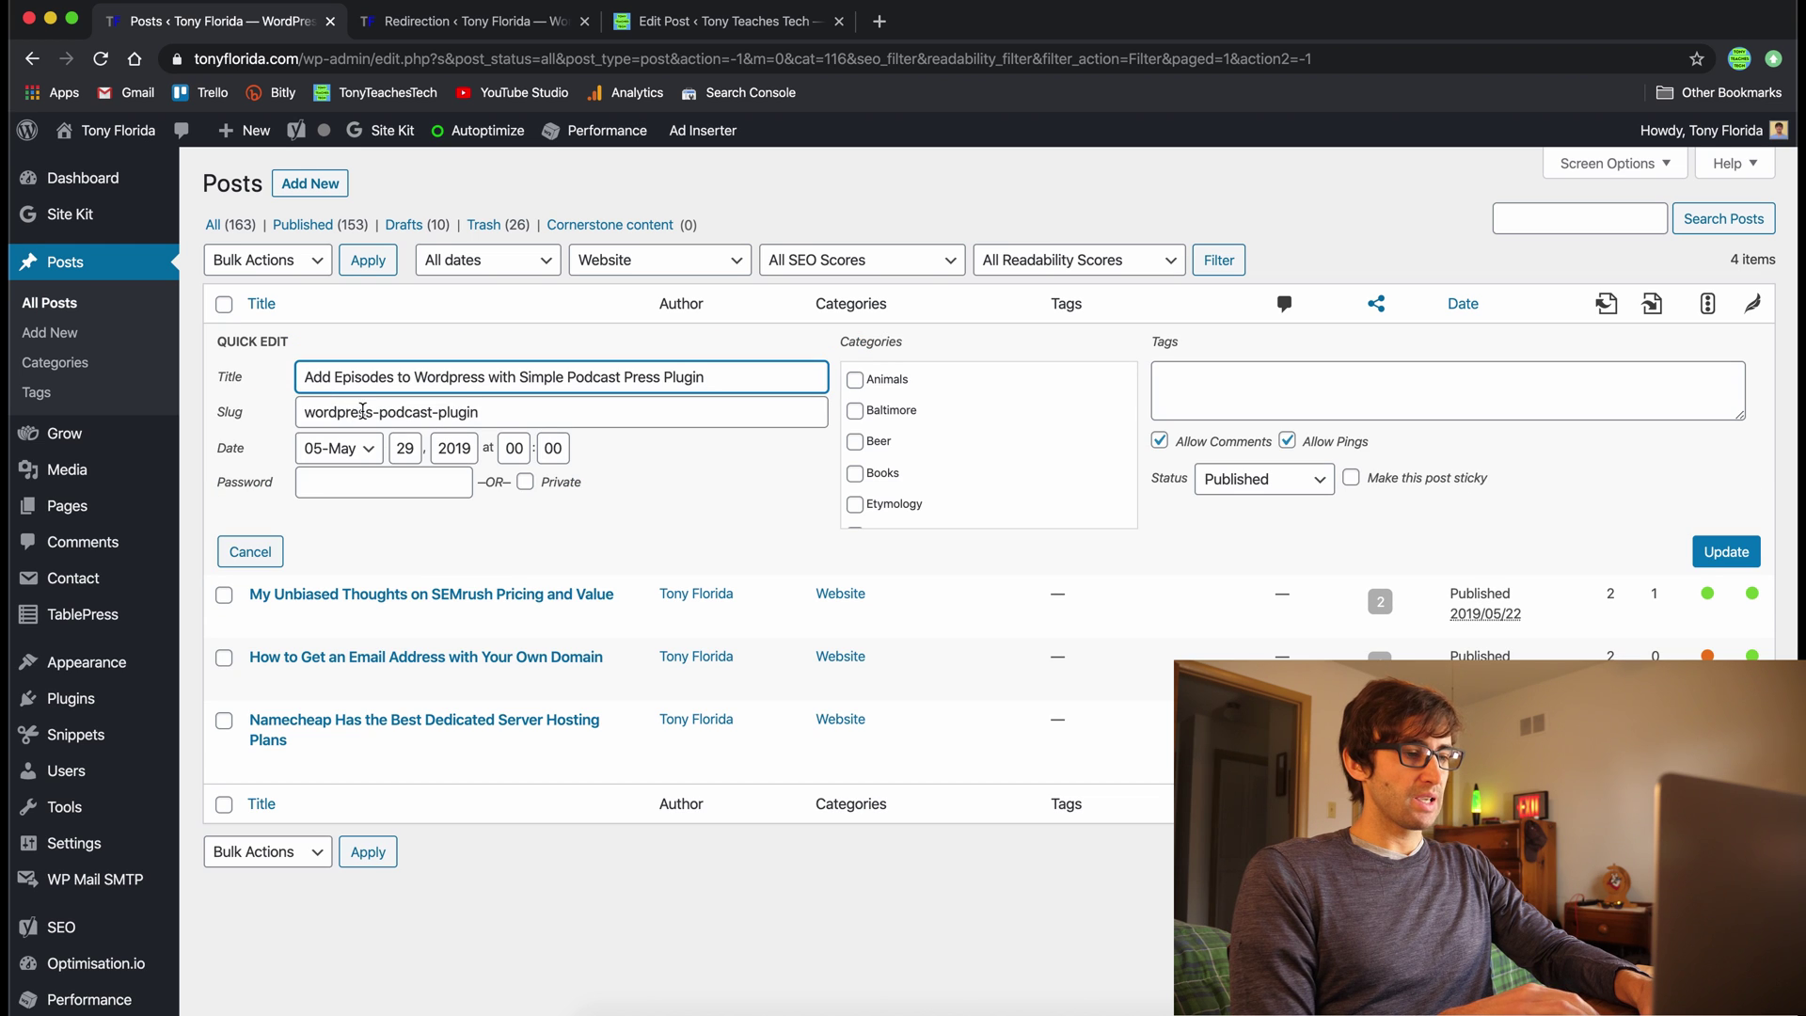
triple_click(362, 411)
key(super+c)
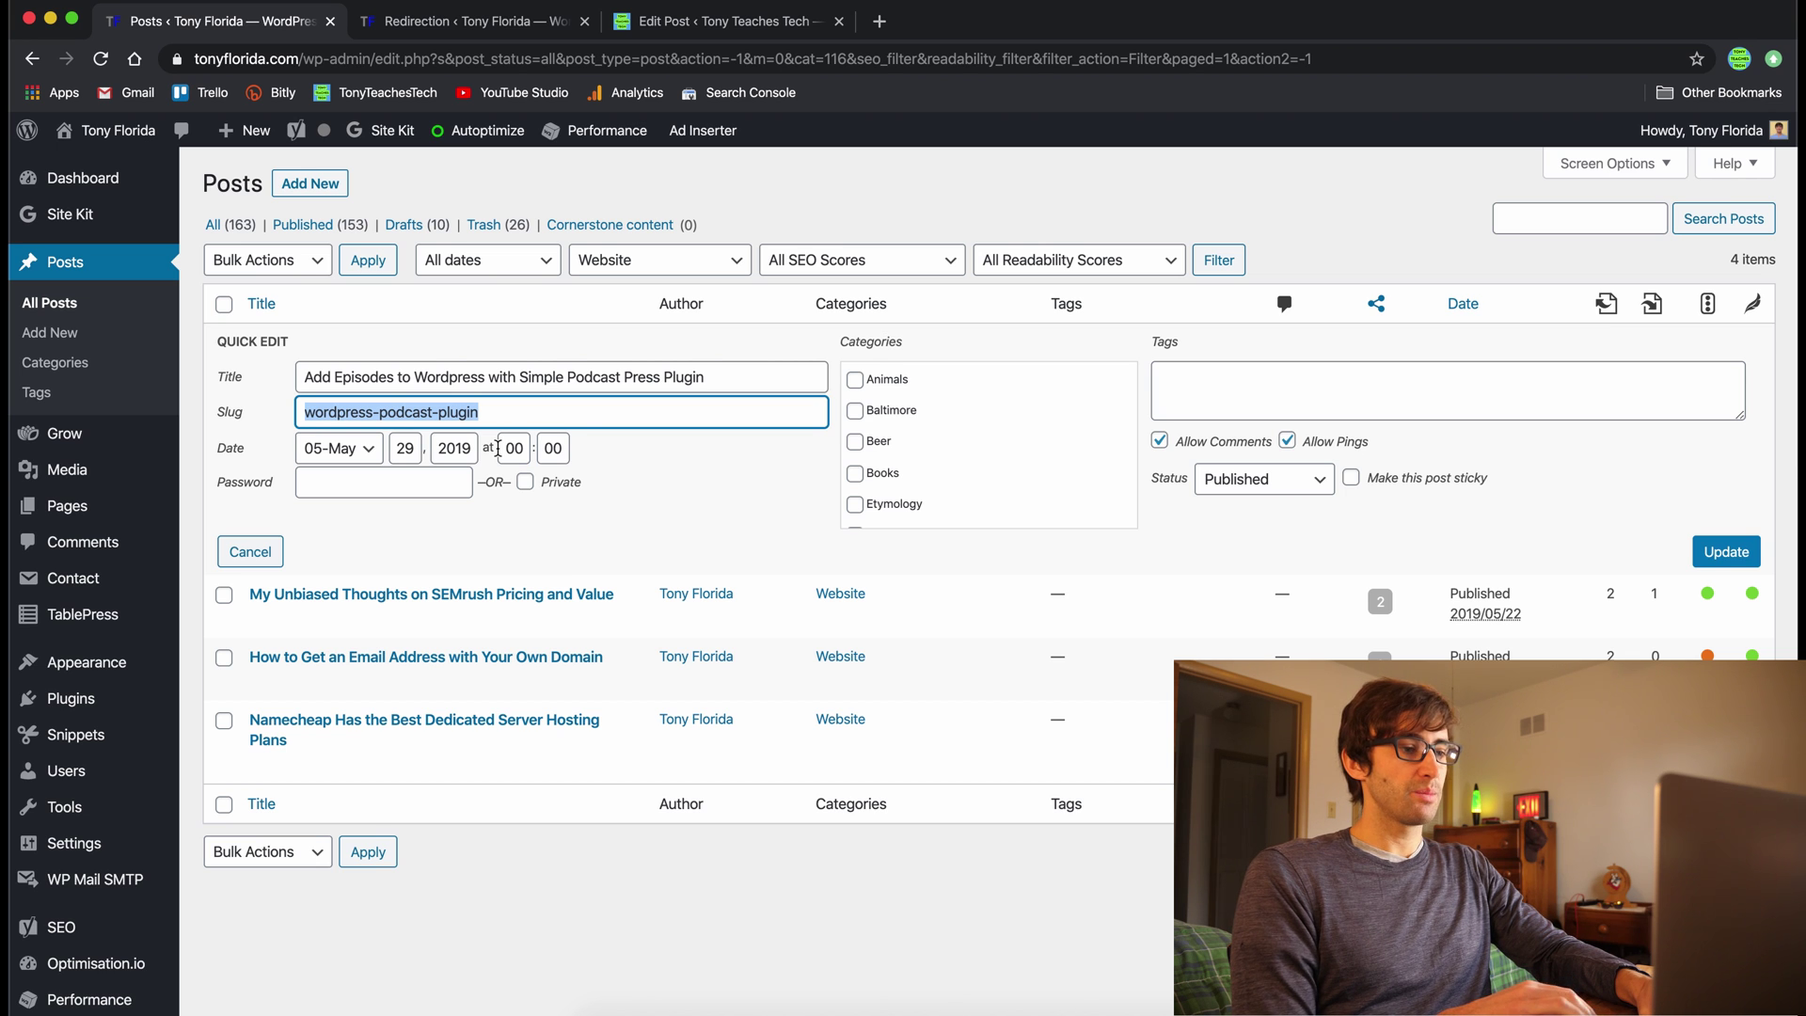
Step: Set the new redirection's source URL to /wordpress-podcast-plugin/ using the copied slug
click(481, 28)
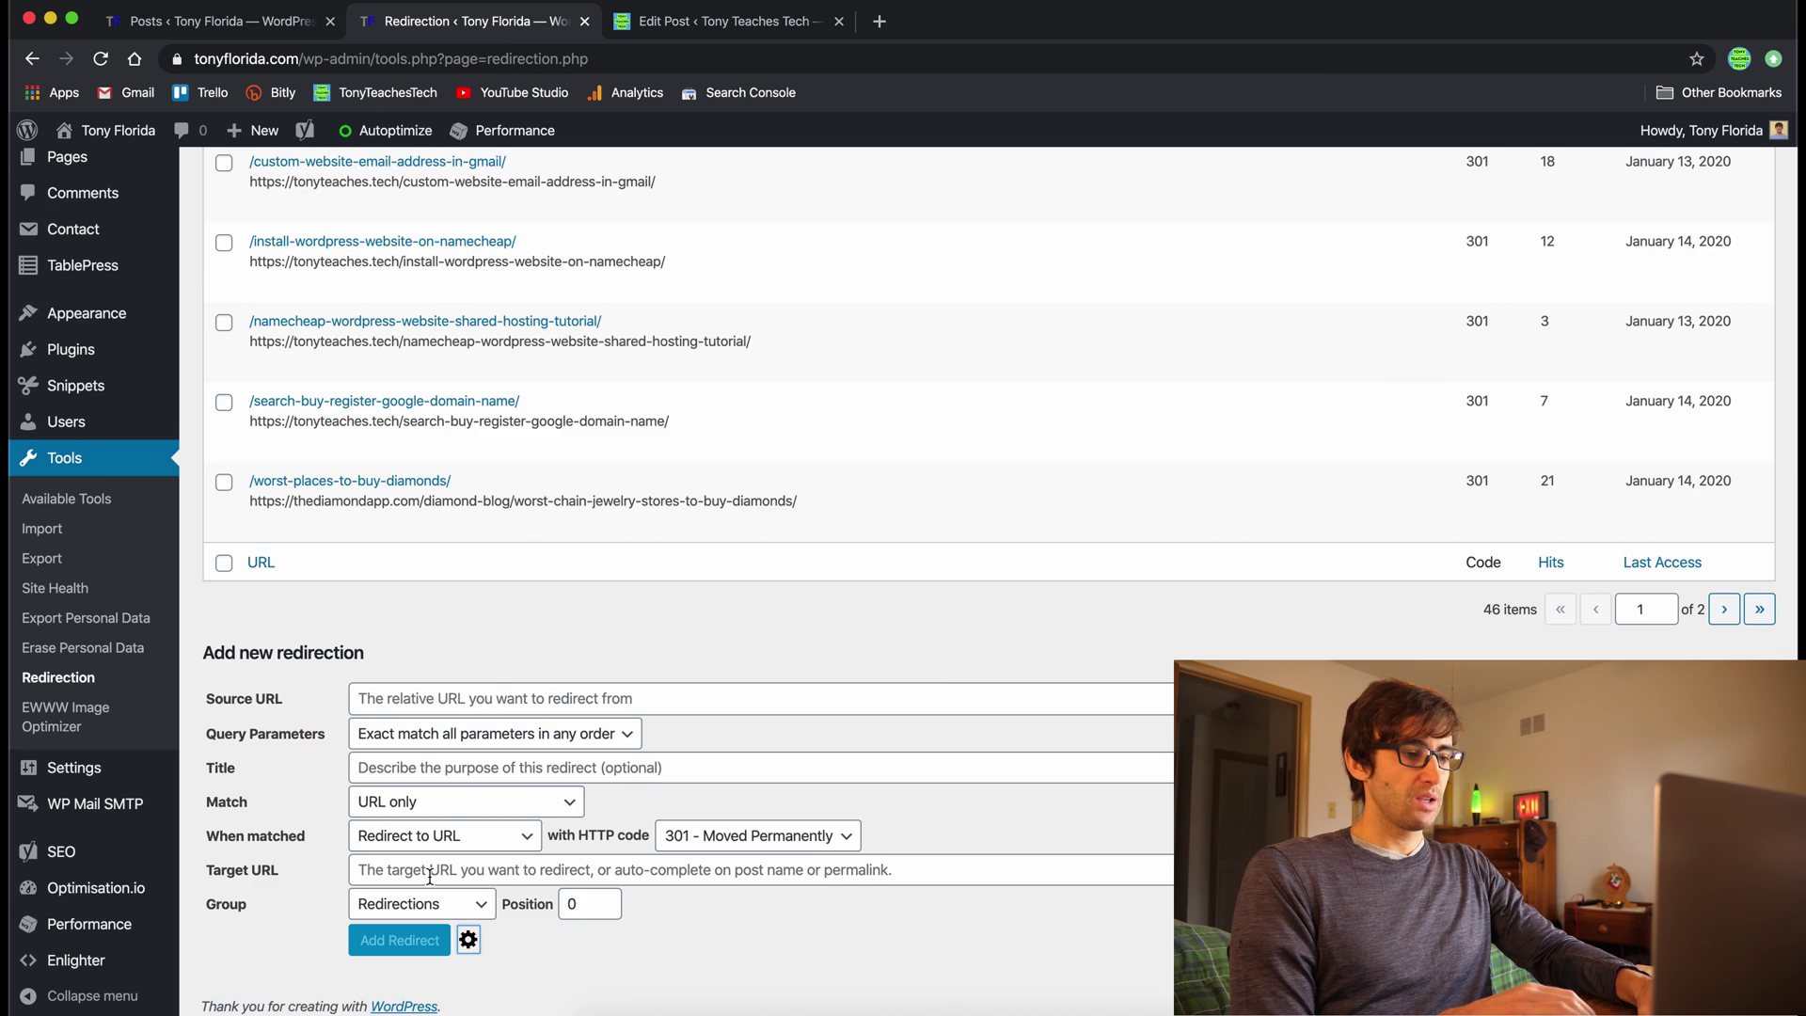
click(494, 694)
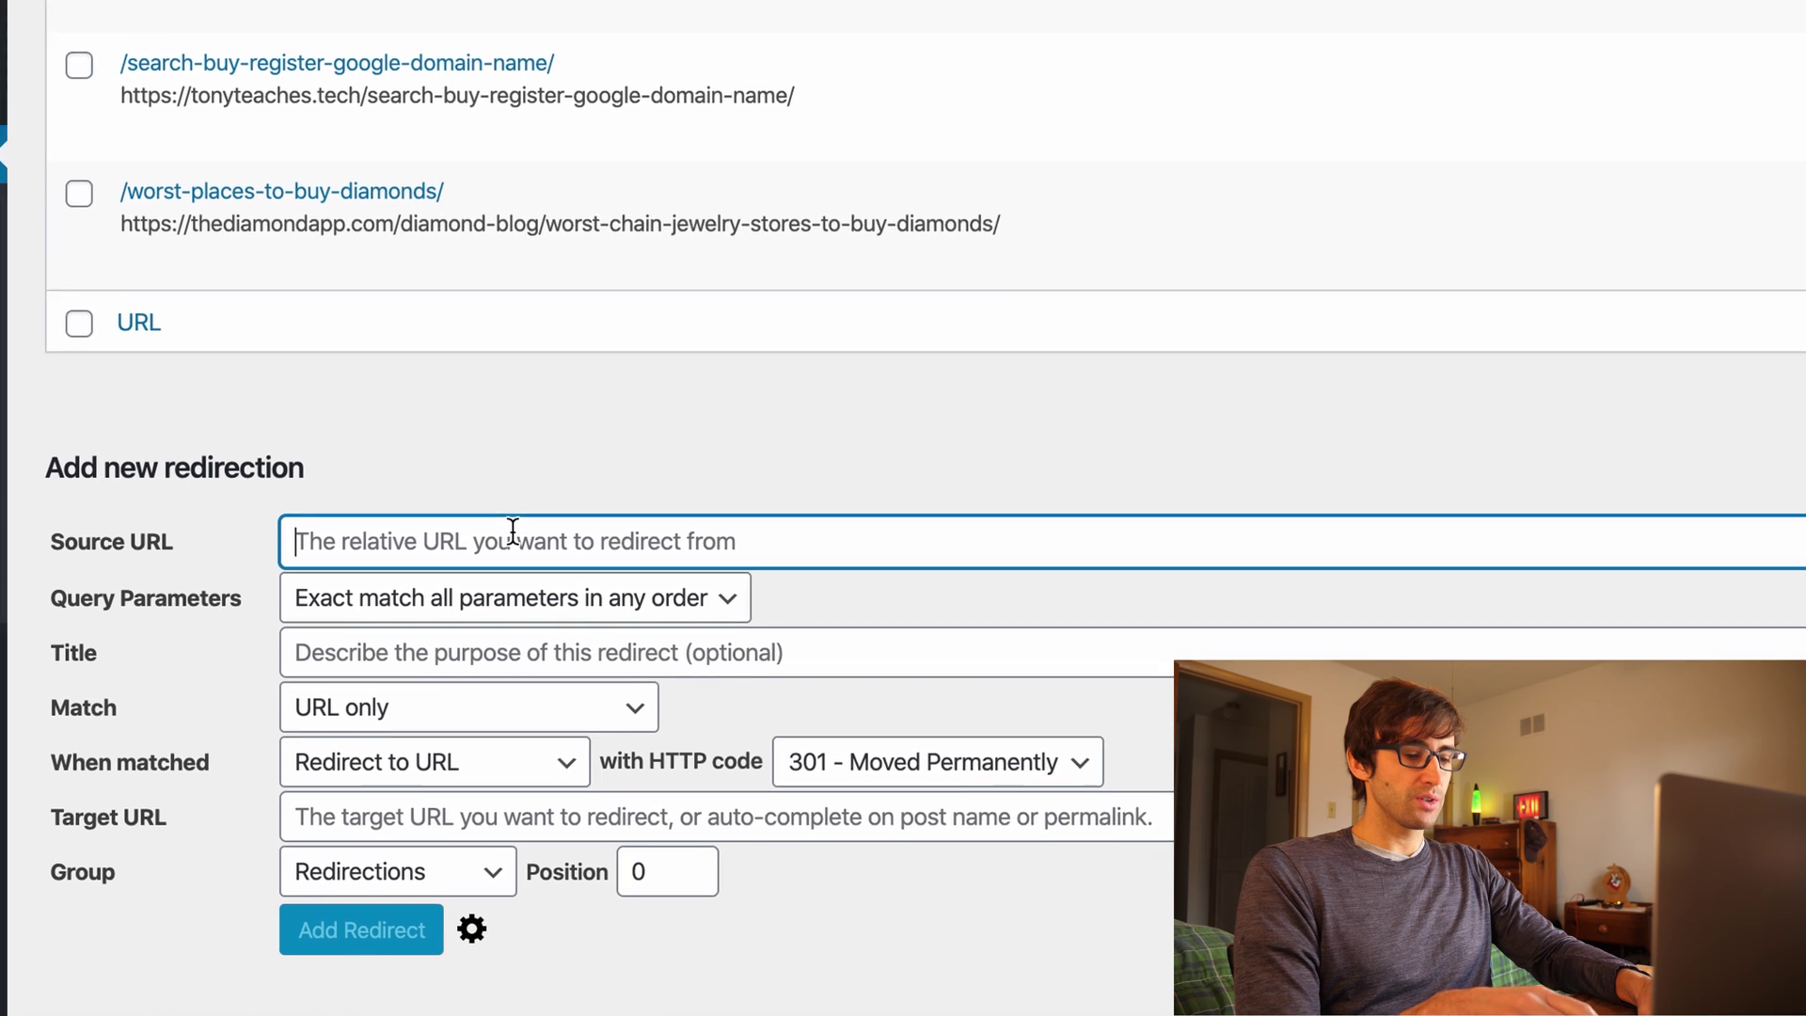
text(/)
key(super+v)
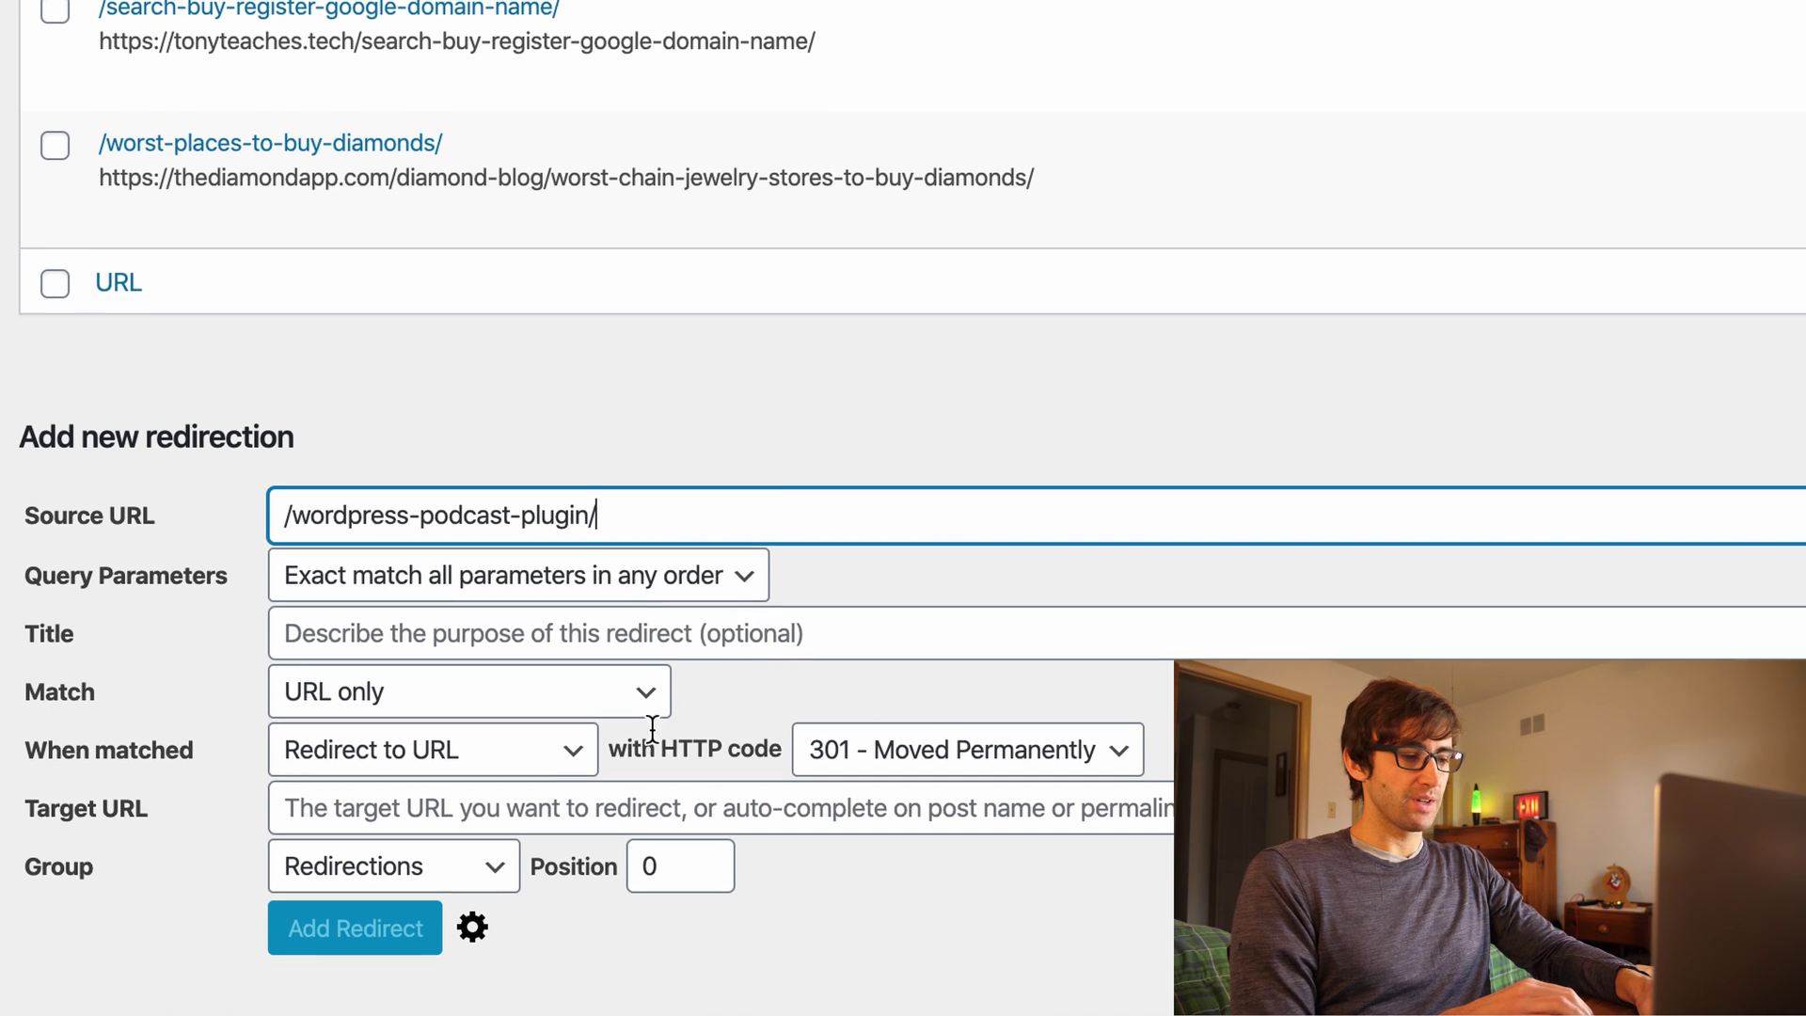
click(587, 807)
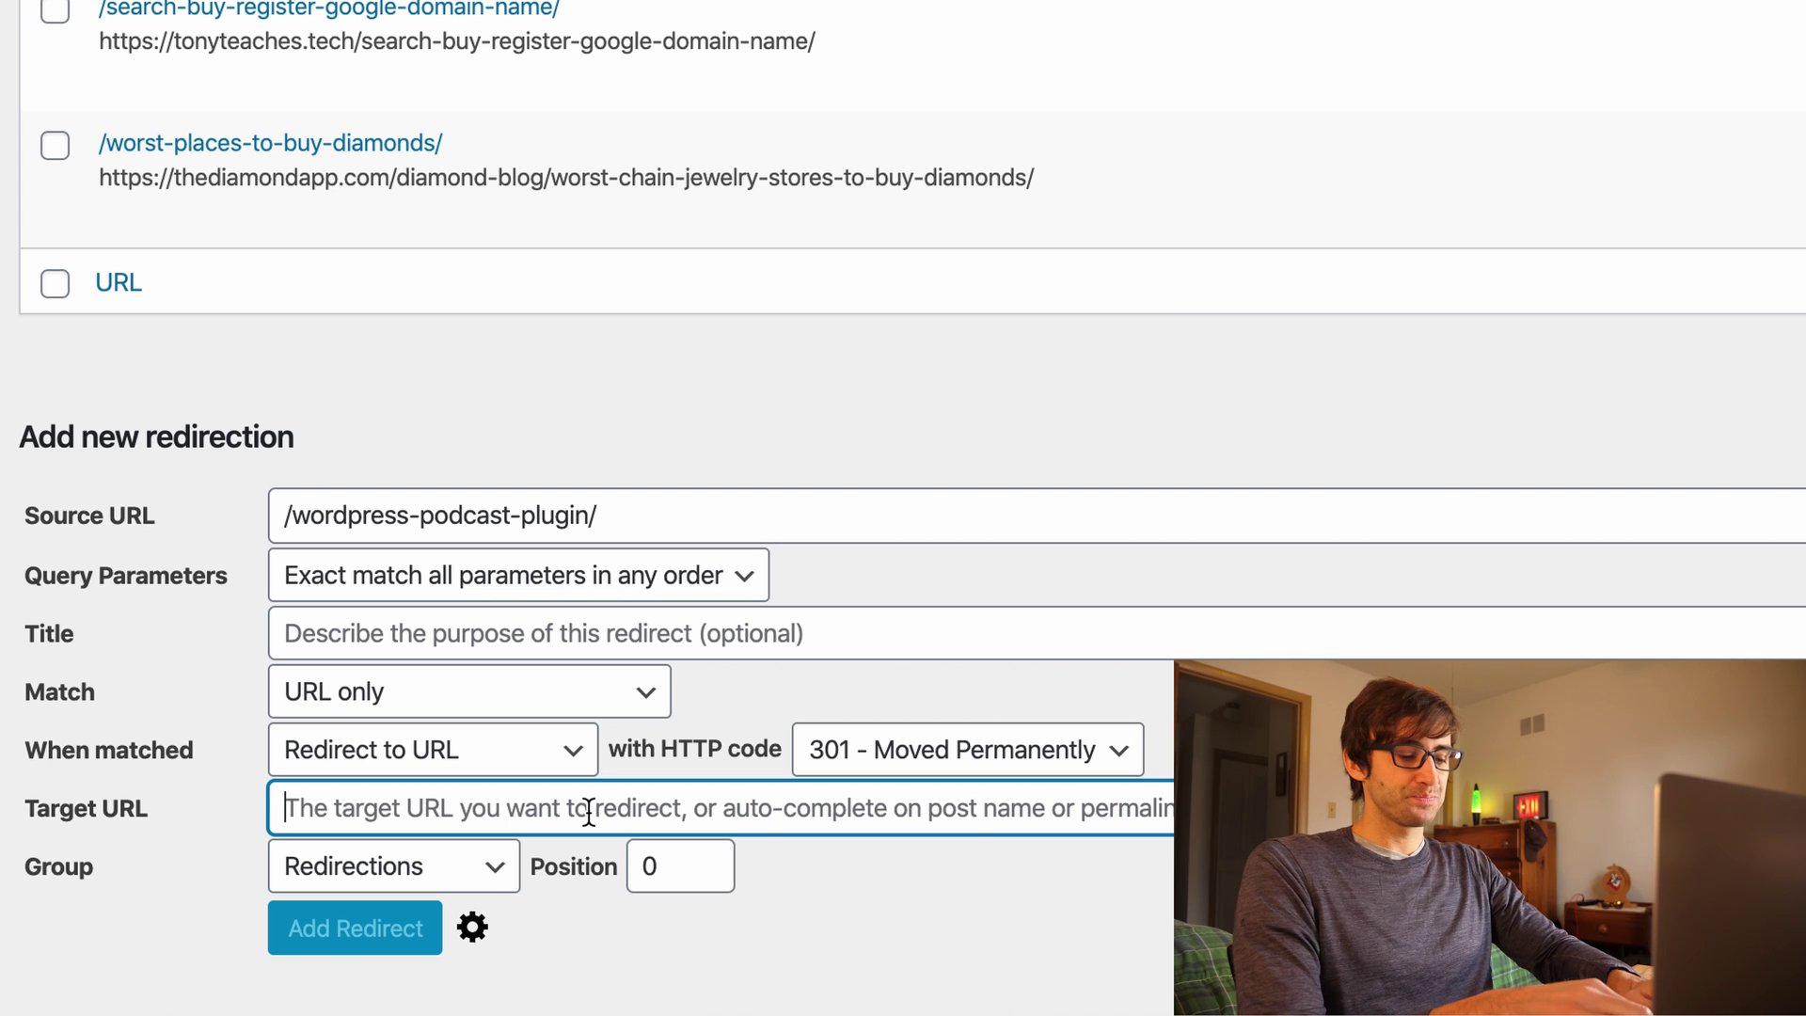
text(htt)
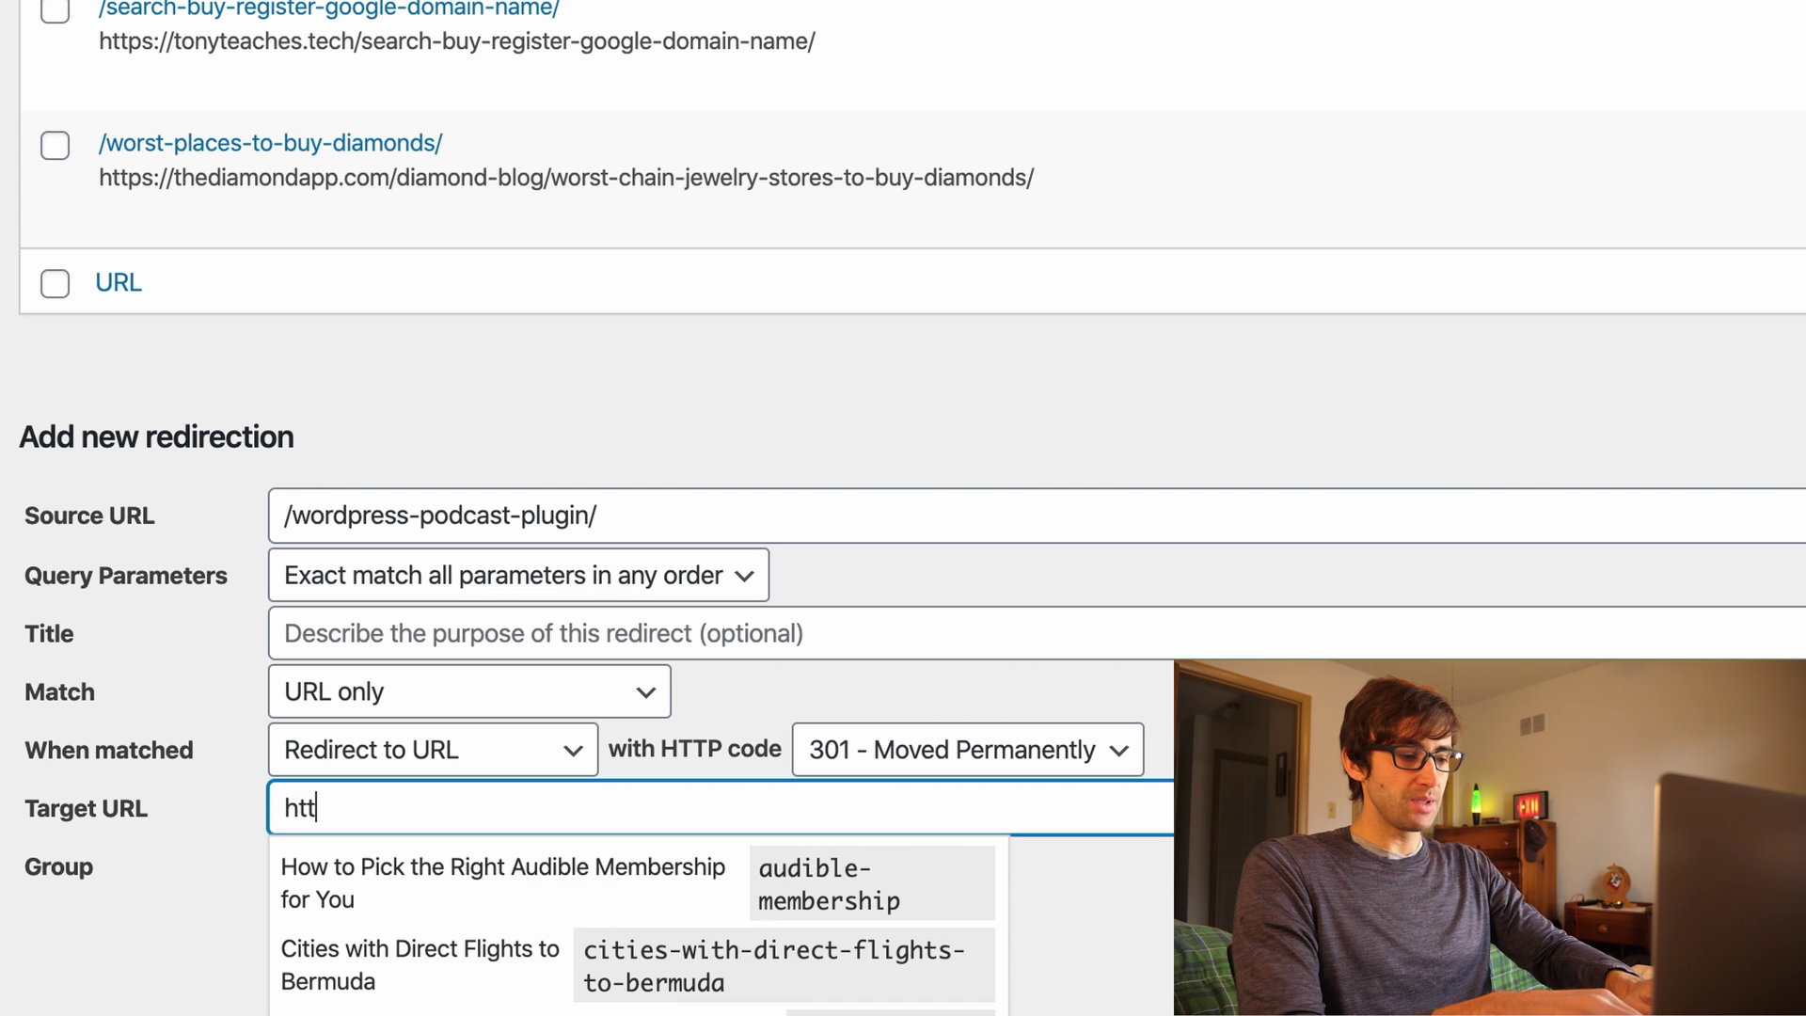
text(ps://tonyteaches)
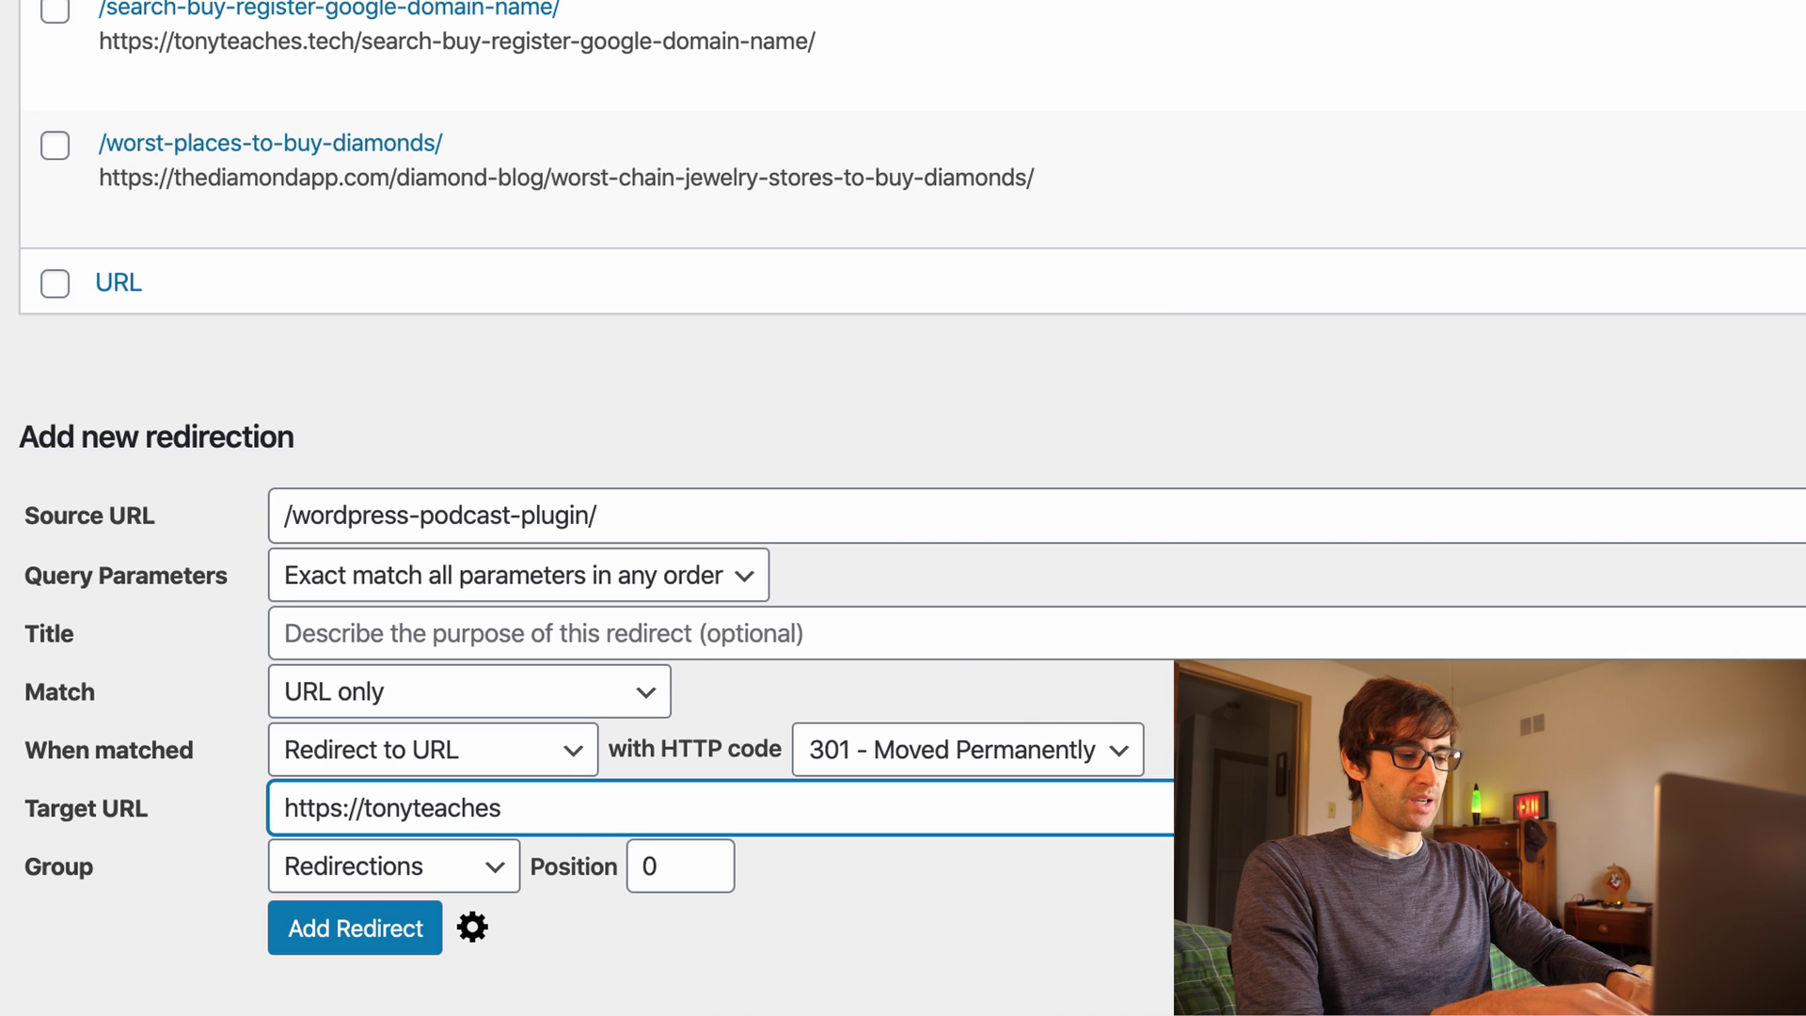
text(.tech)
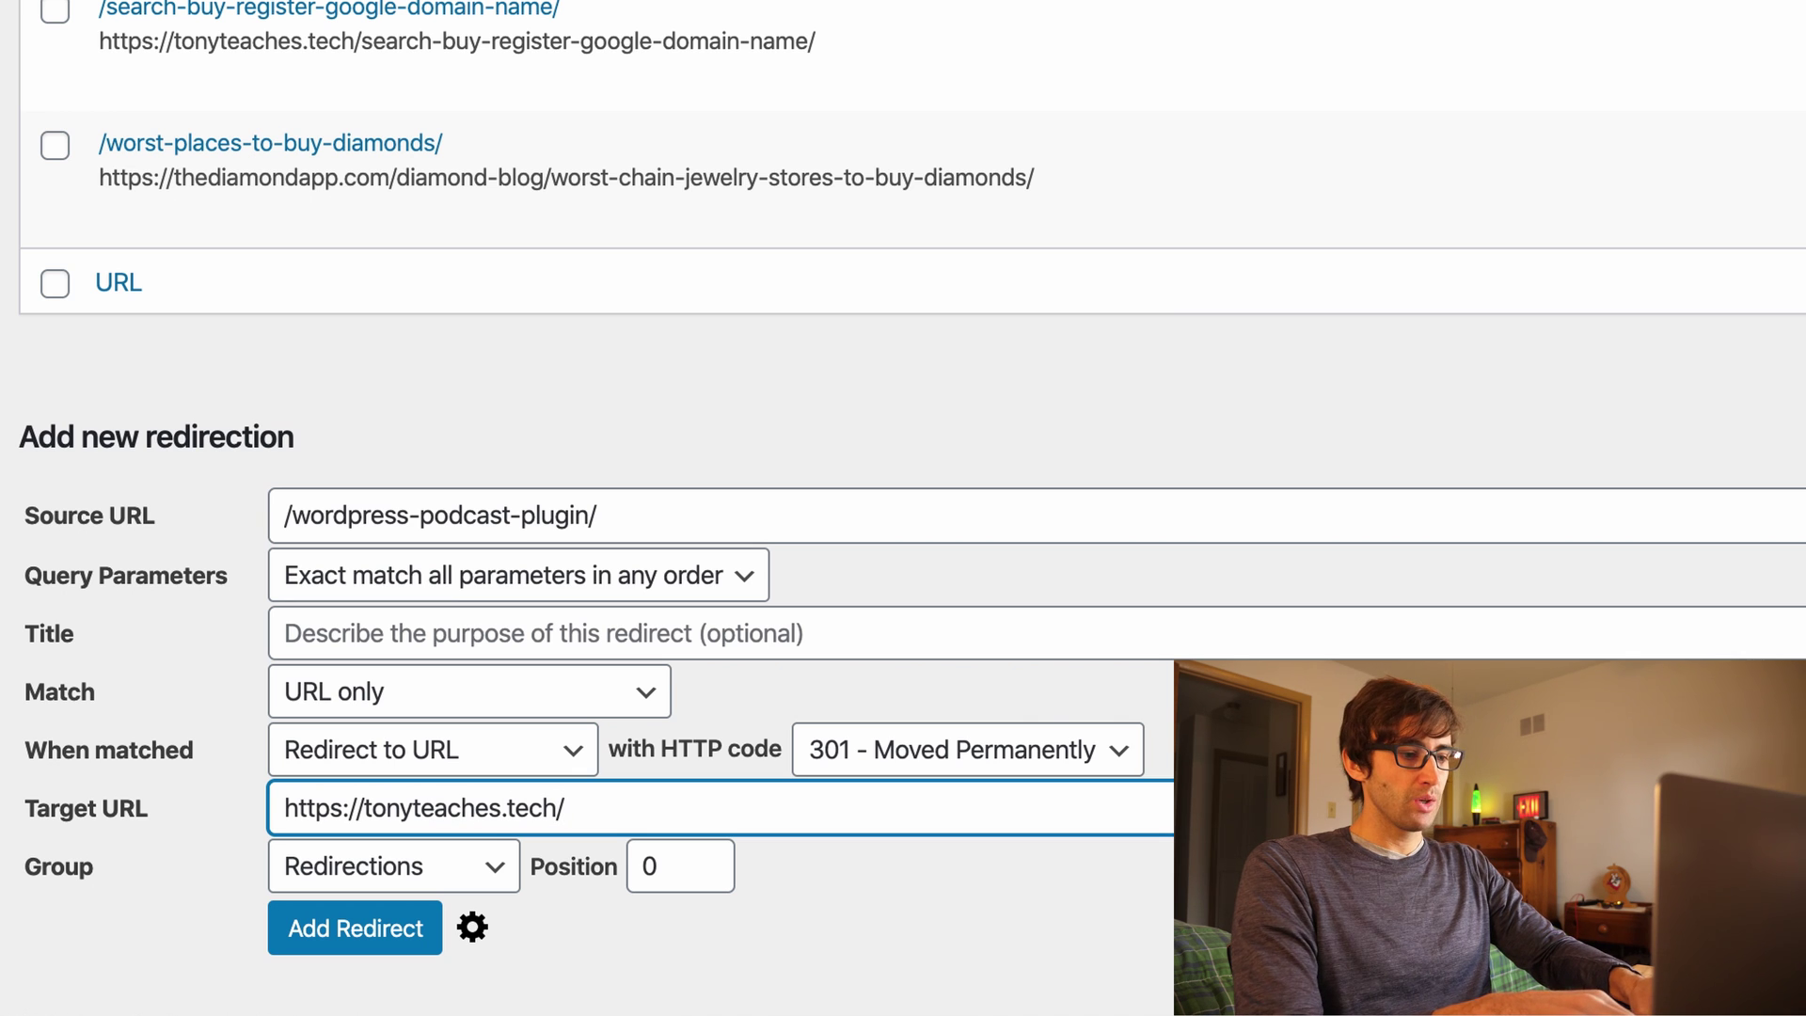
text(/)
text(wordpress-podcast-plugin)
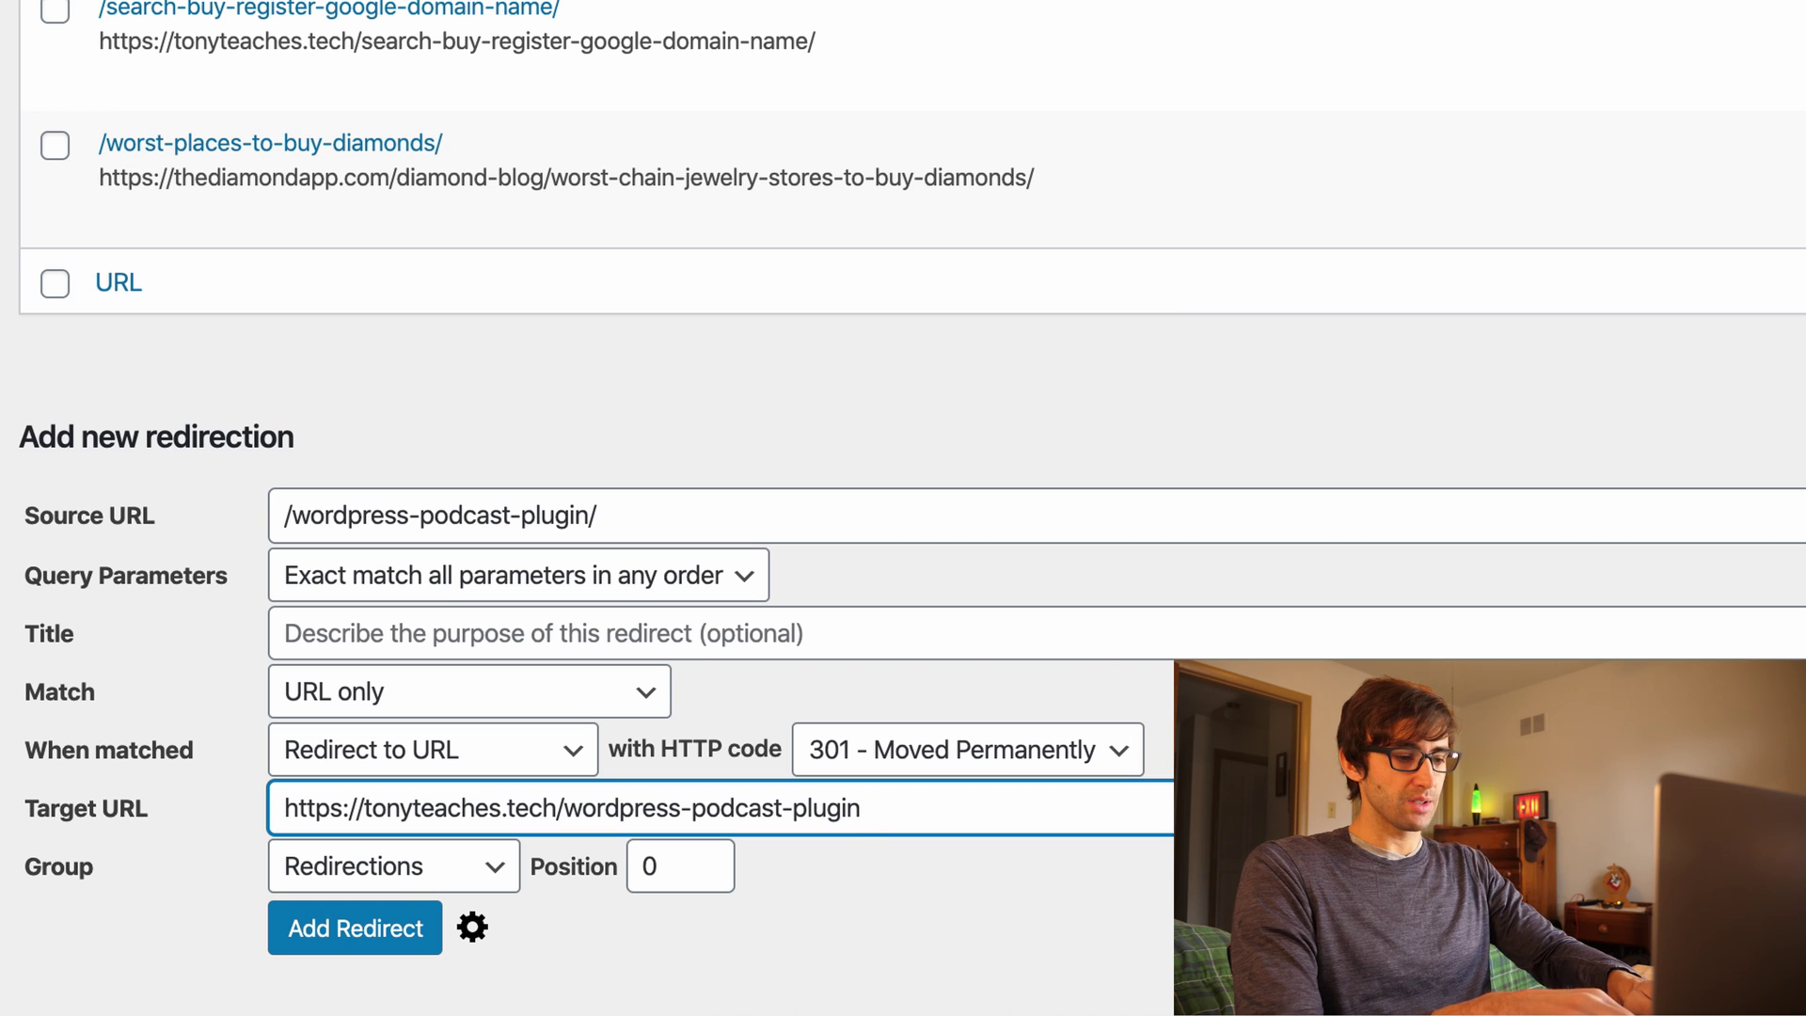
text(/)
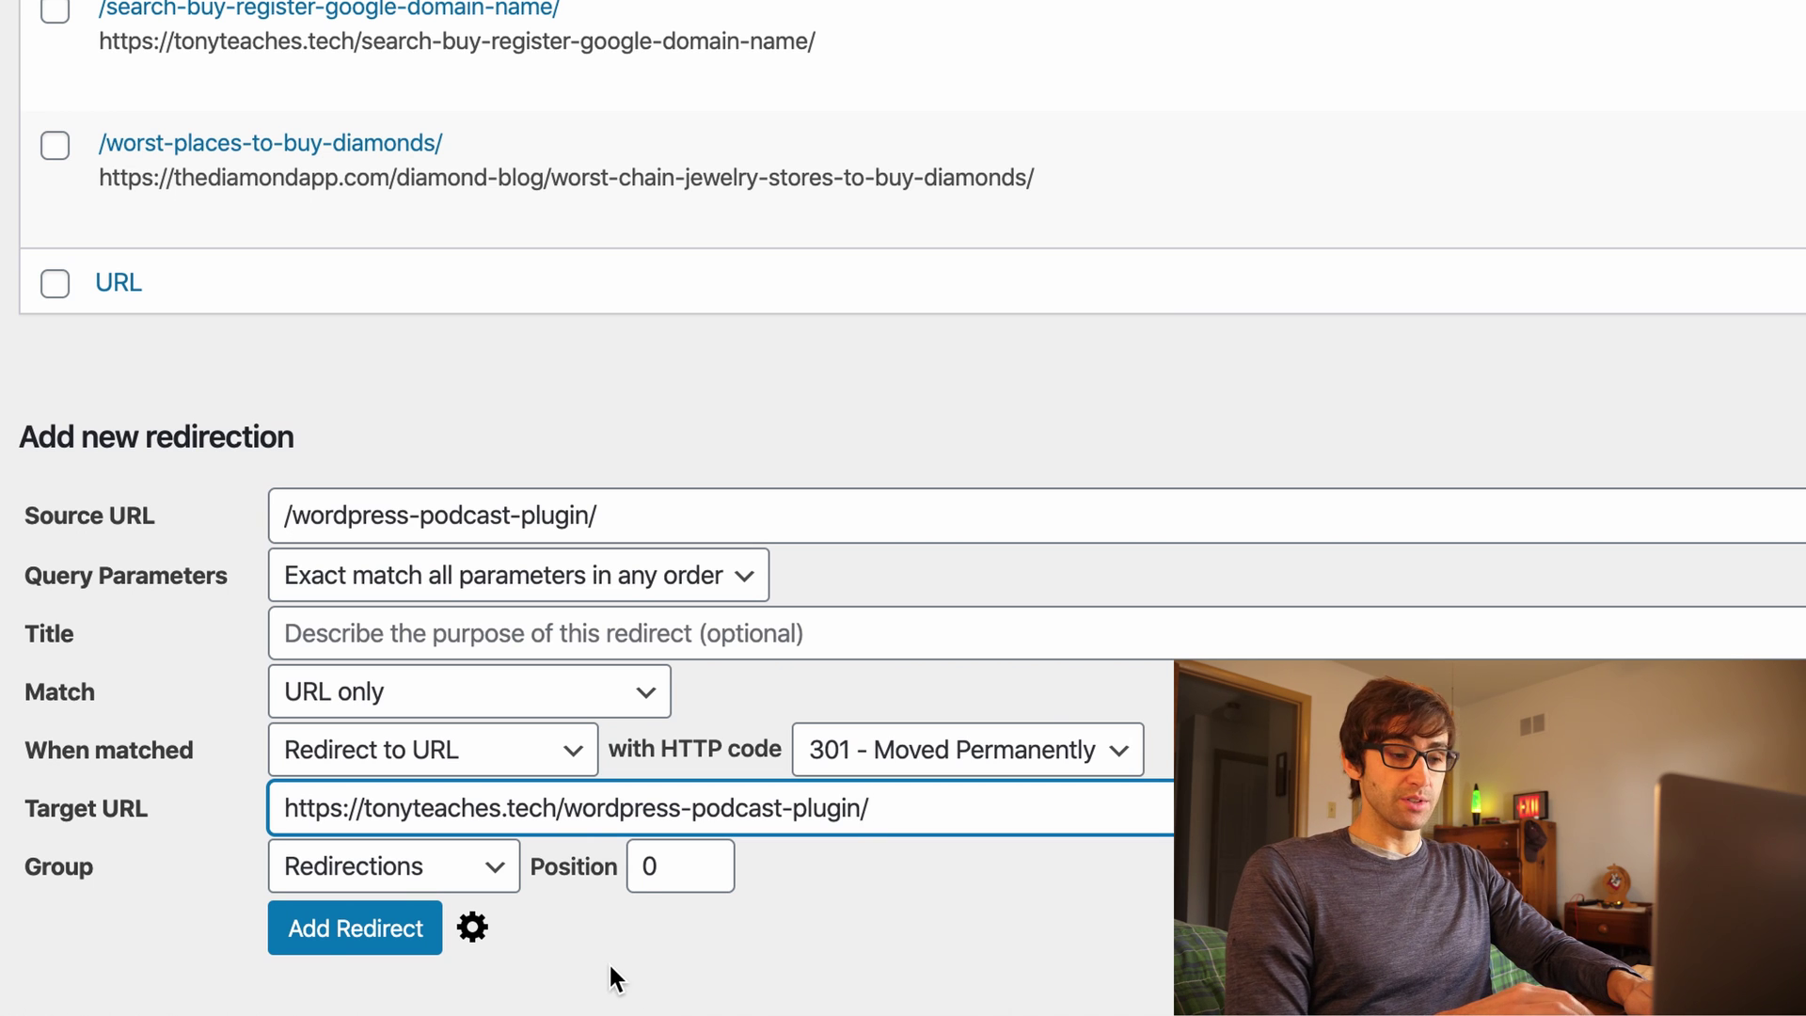
click(354, 941)
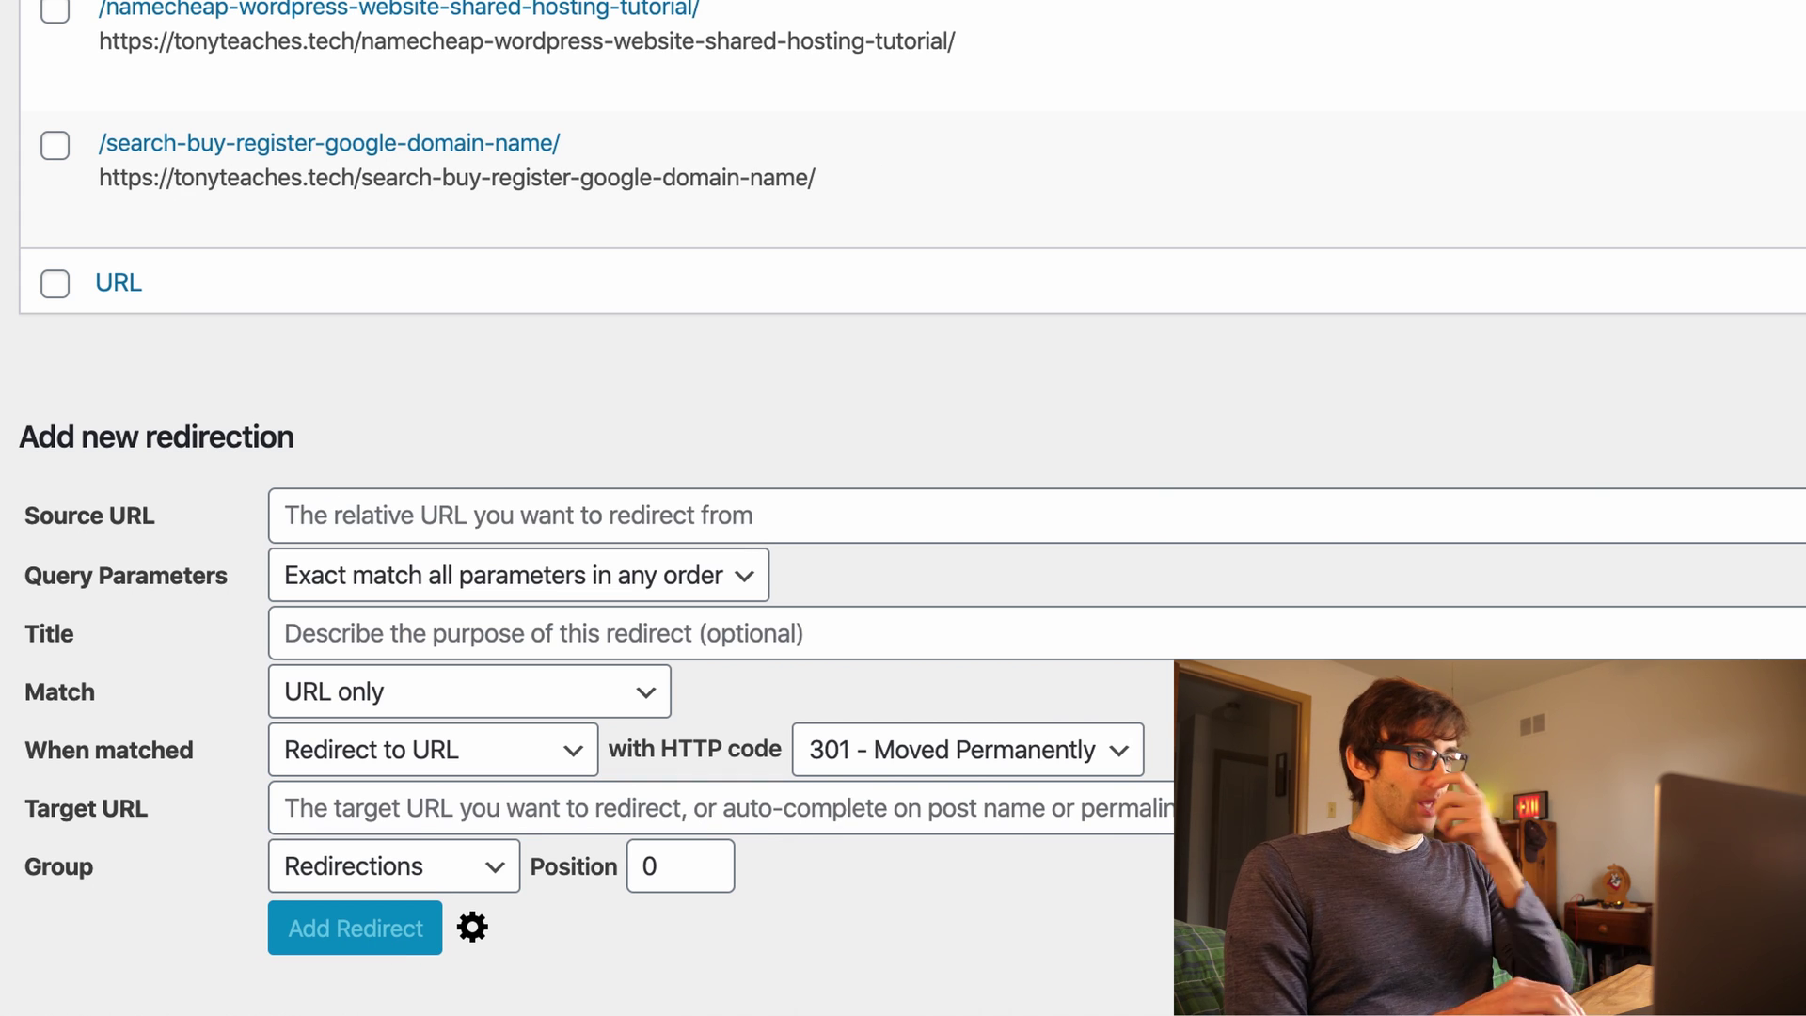
Step: Open the /namecheap-dedicated-server/ redirect's source link to check where it leads, then return to the redirections list
mouse_move(1119, 33)
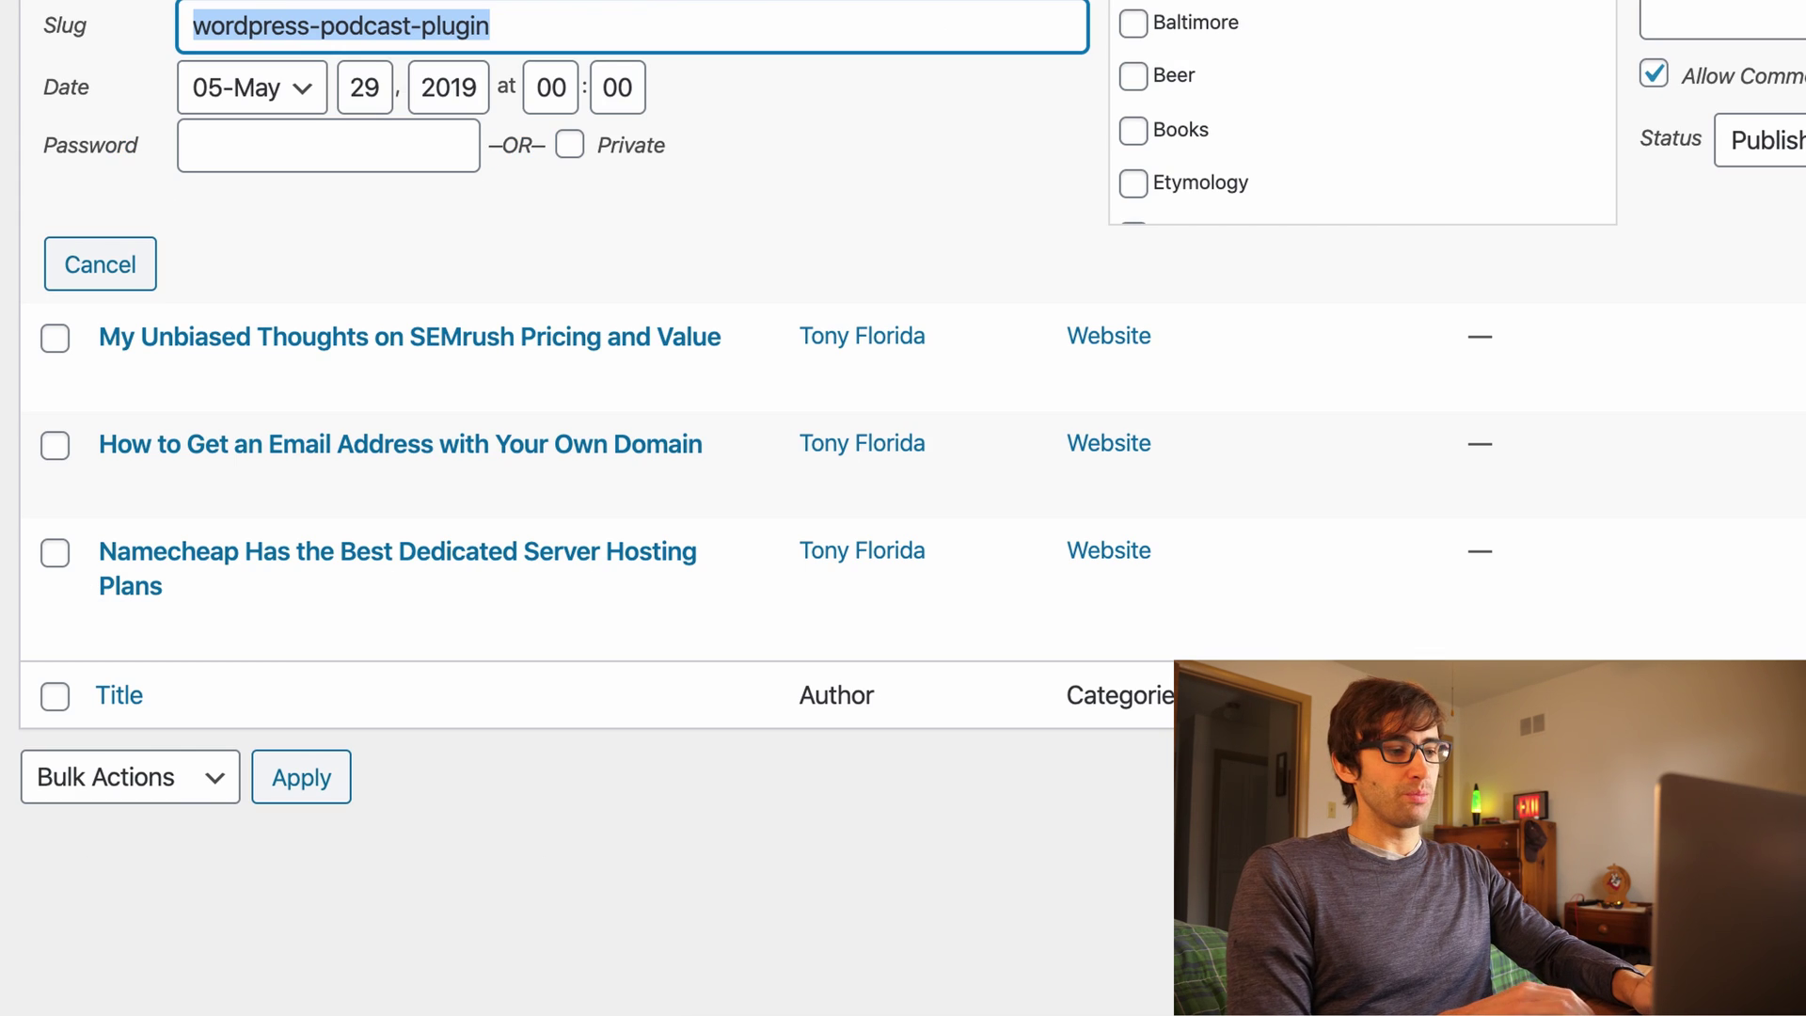
mouse_move(323, 338)
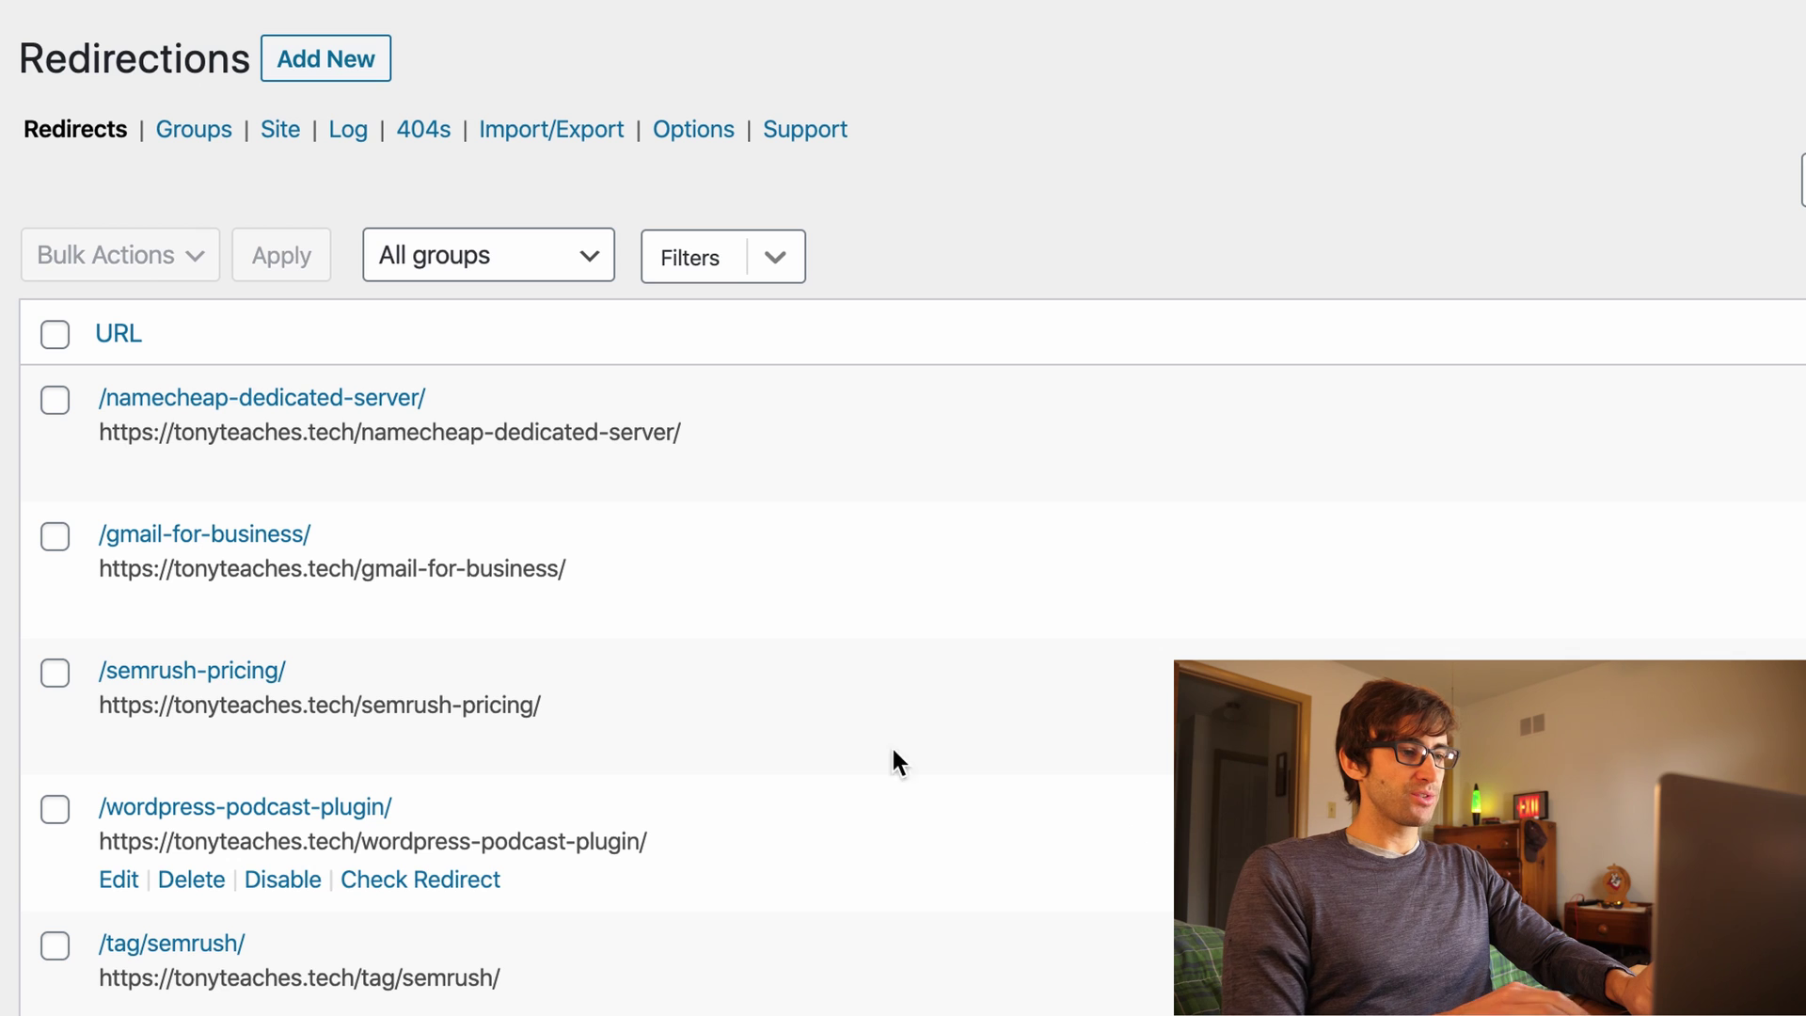
mouse_move(431, 378)
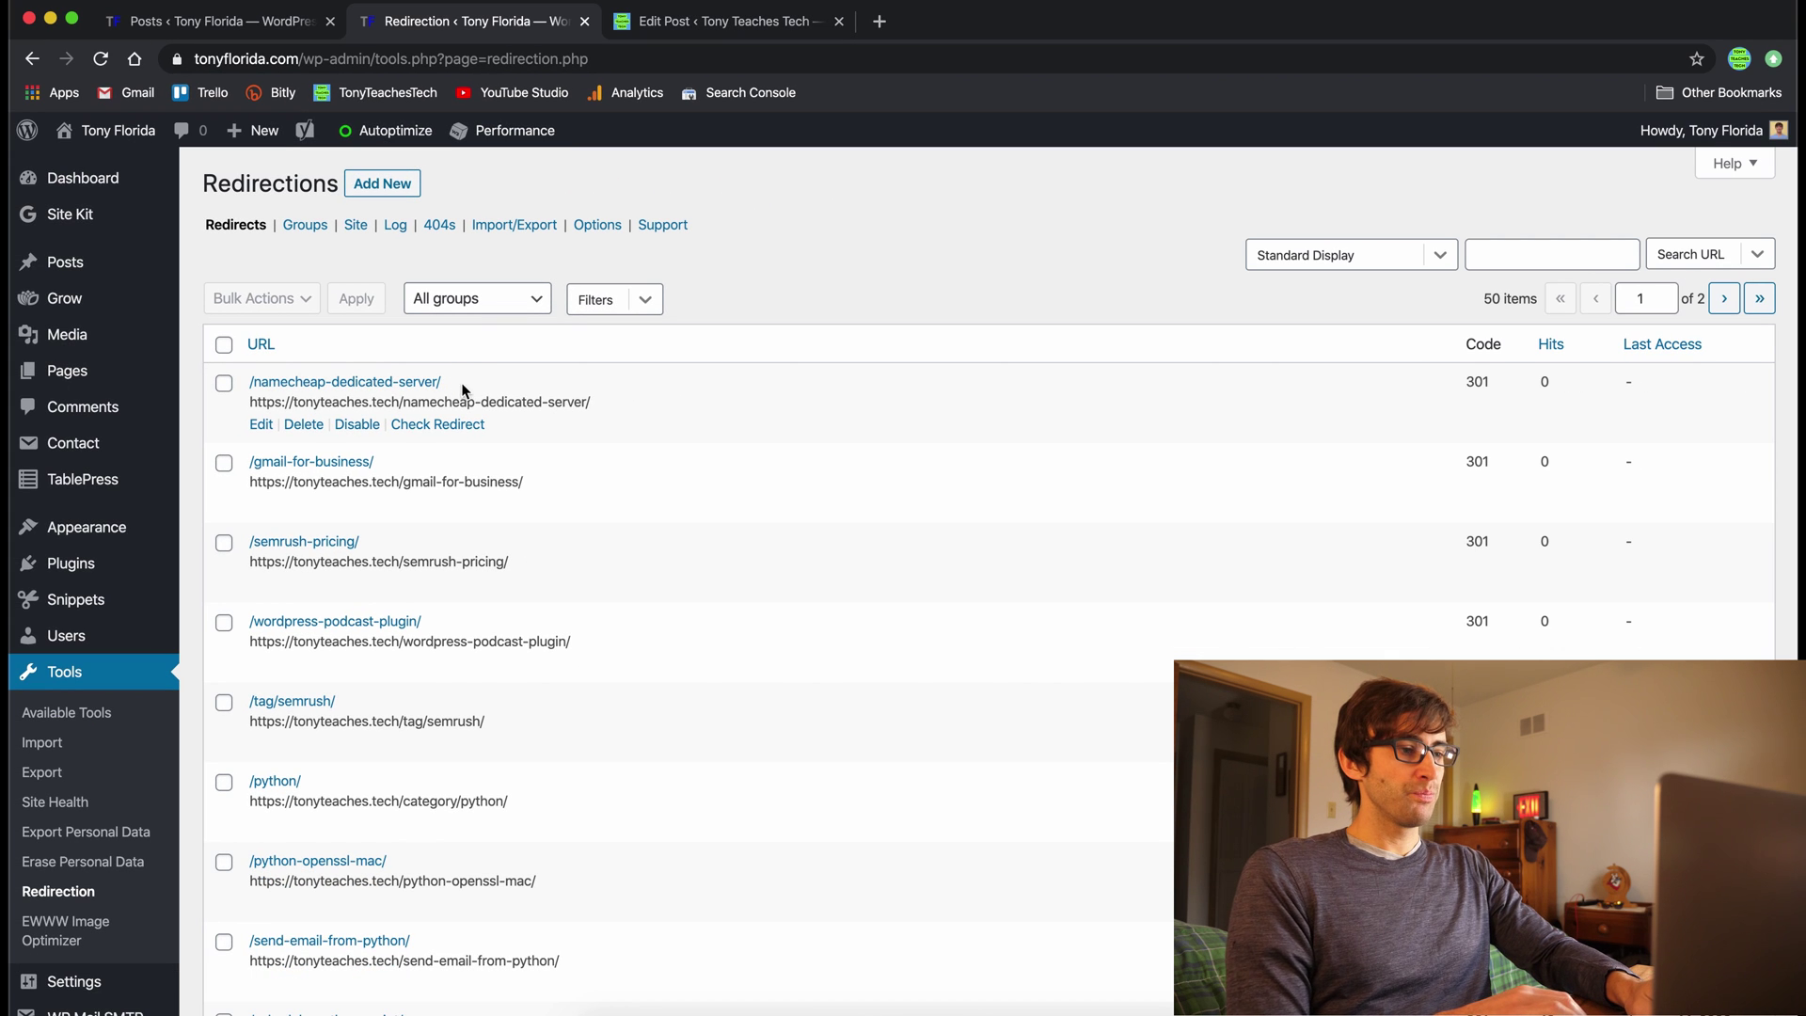
click(406, 382)
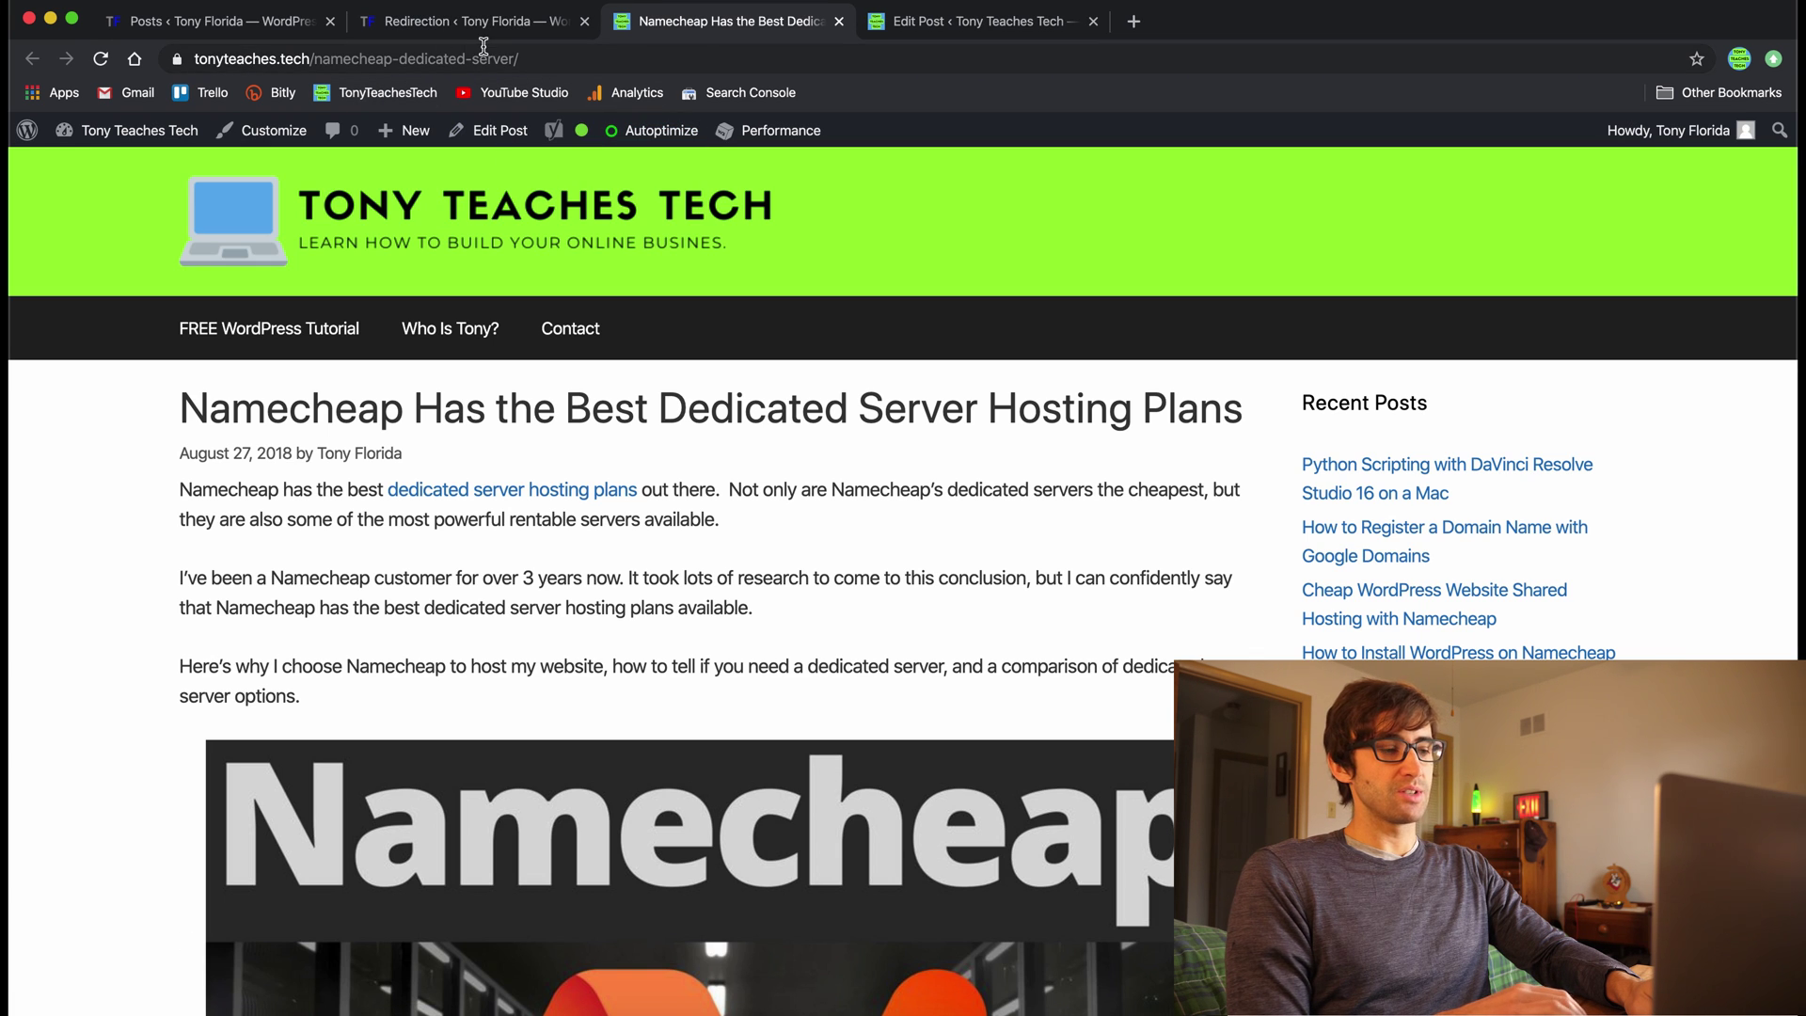
click(466, 21)
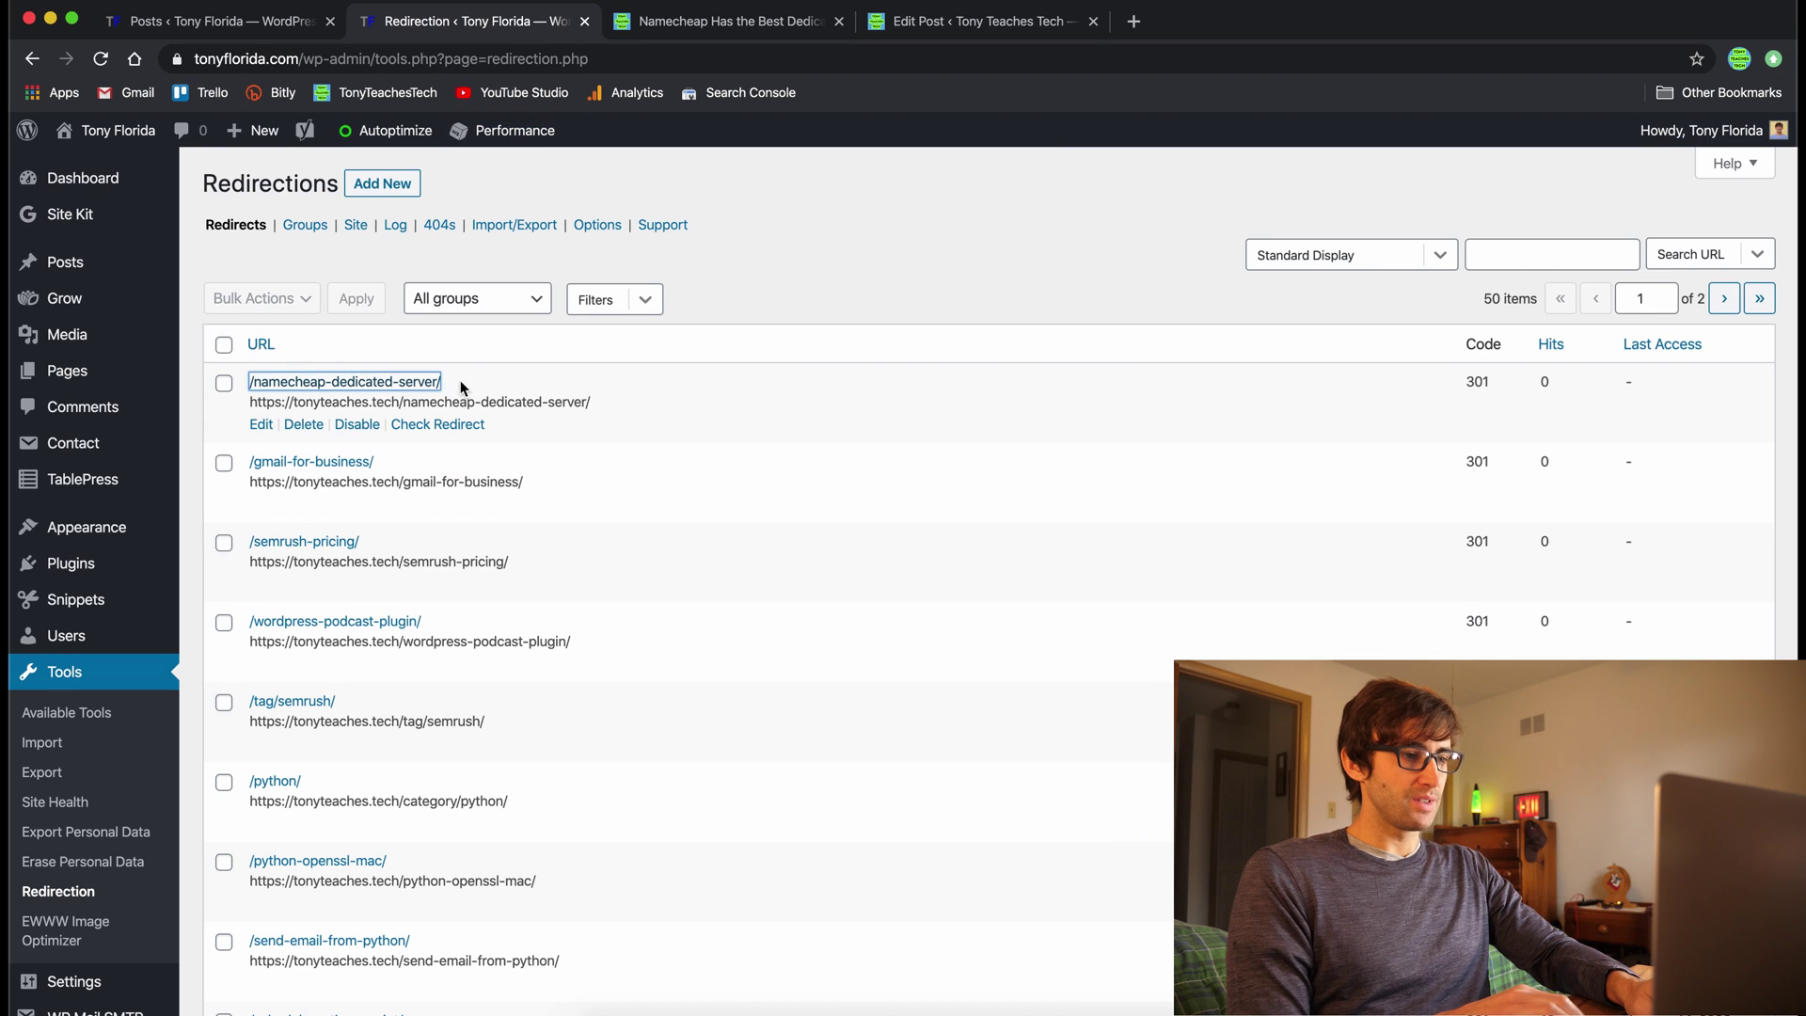
Step: Copy the /namecheap-dedicated-server/ source path and close both tonyteaches.tech tabs
drag(460, 386, 250, 385)
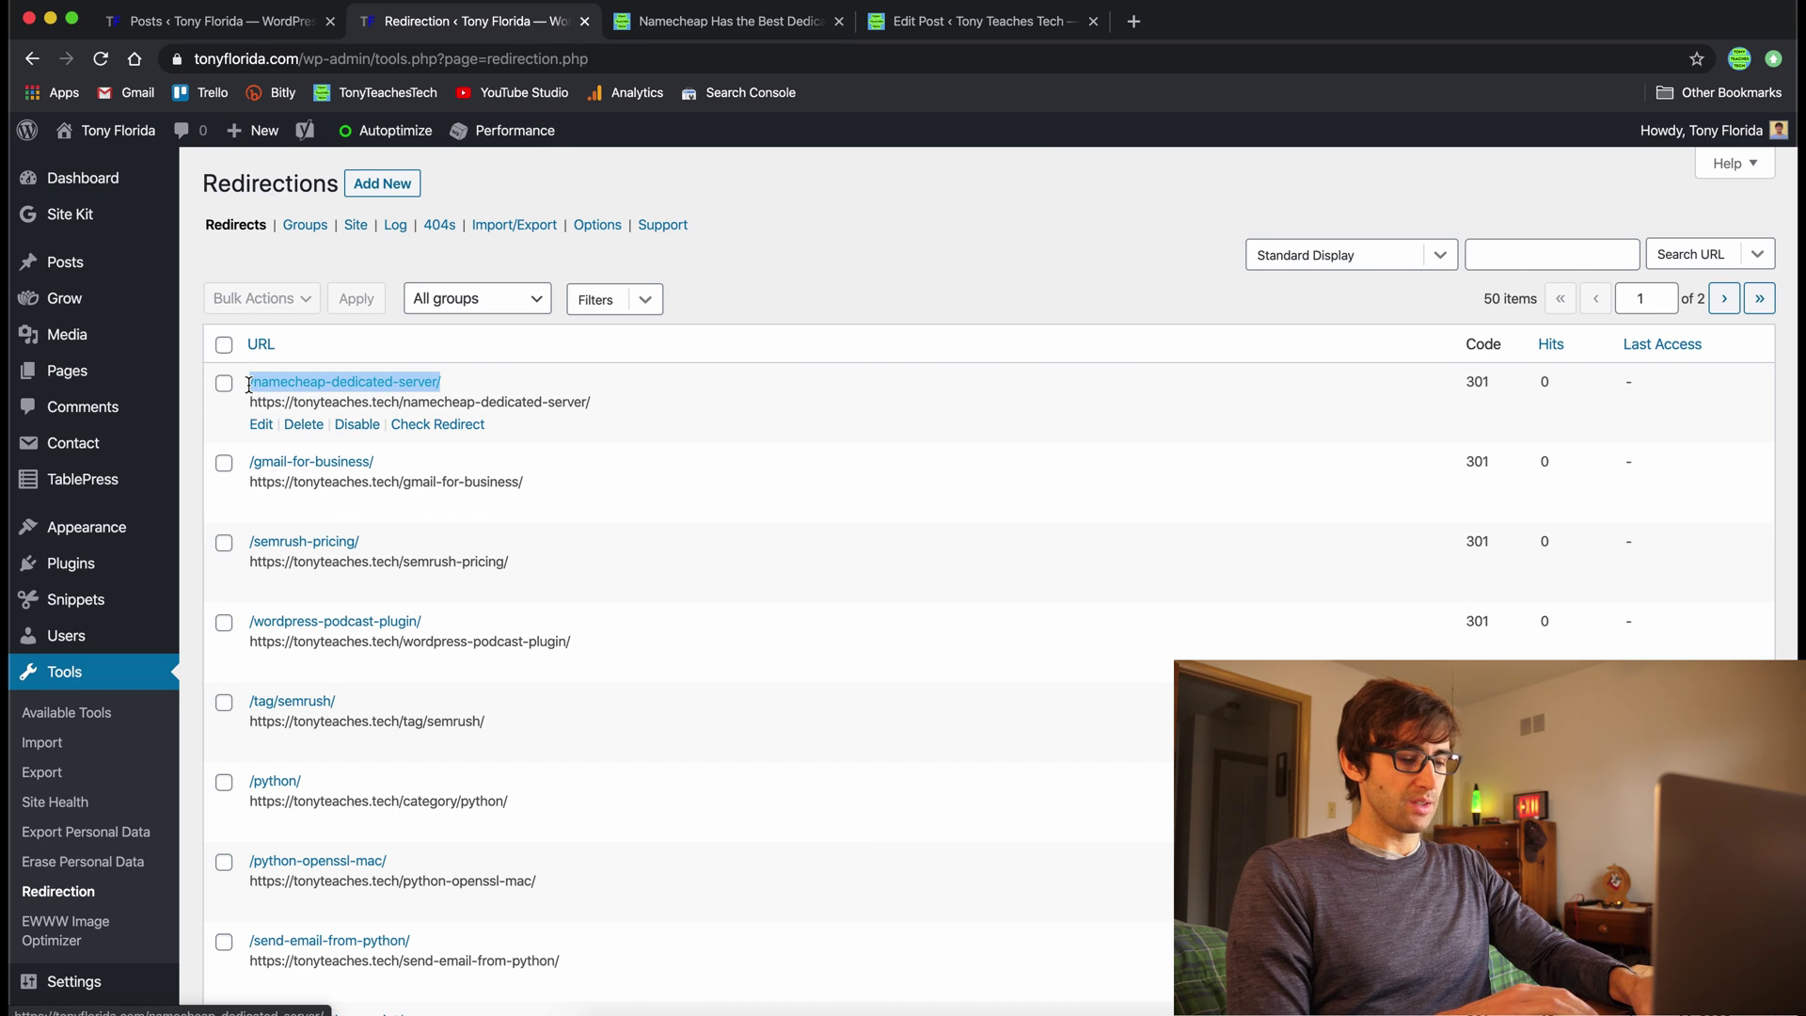
click(836, 21)
click(838, 22)
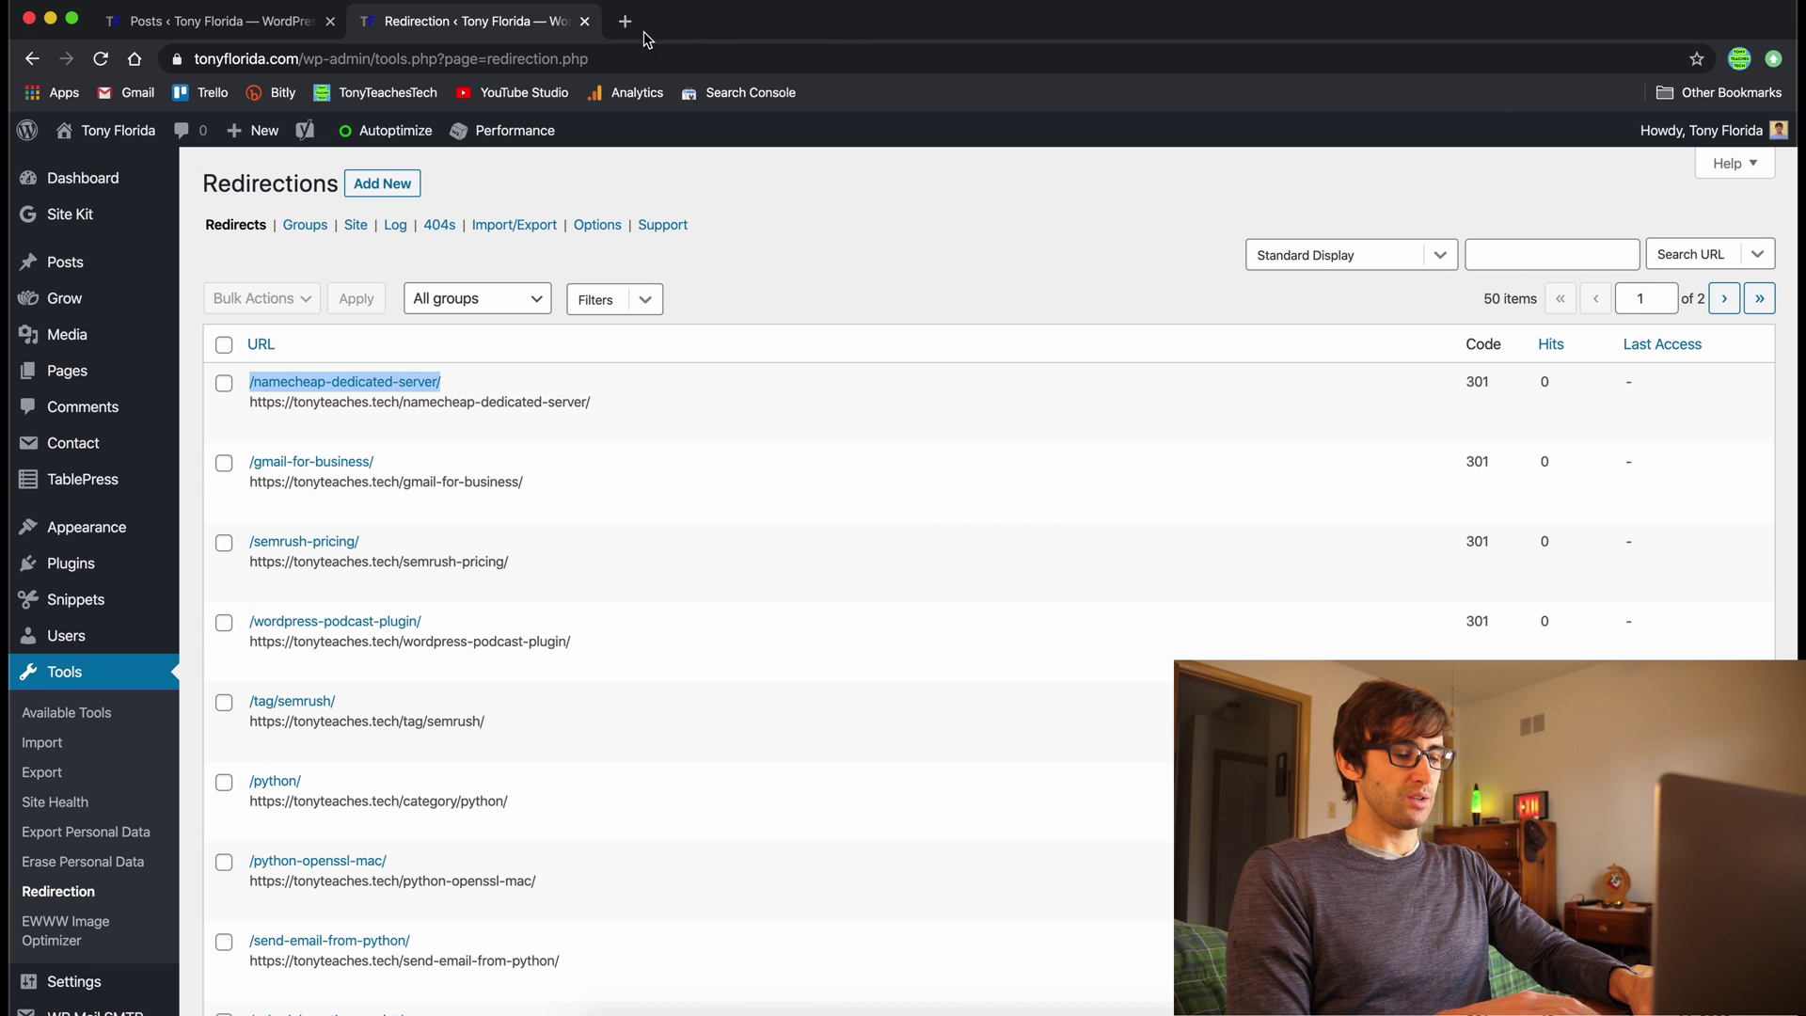
click(628, 22)
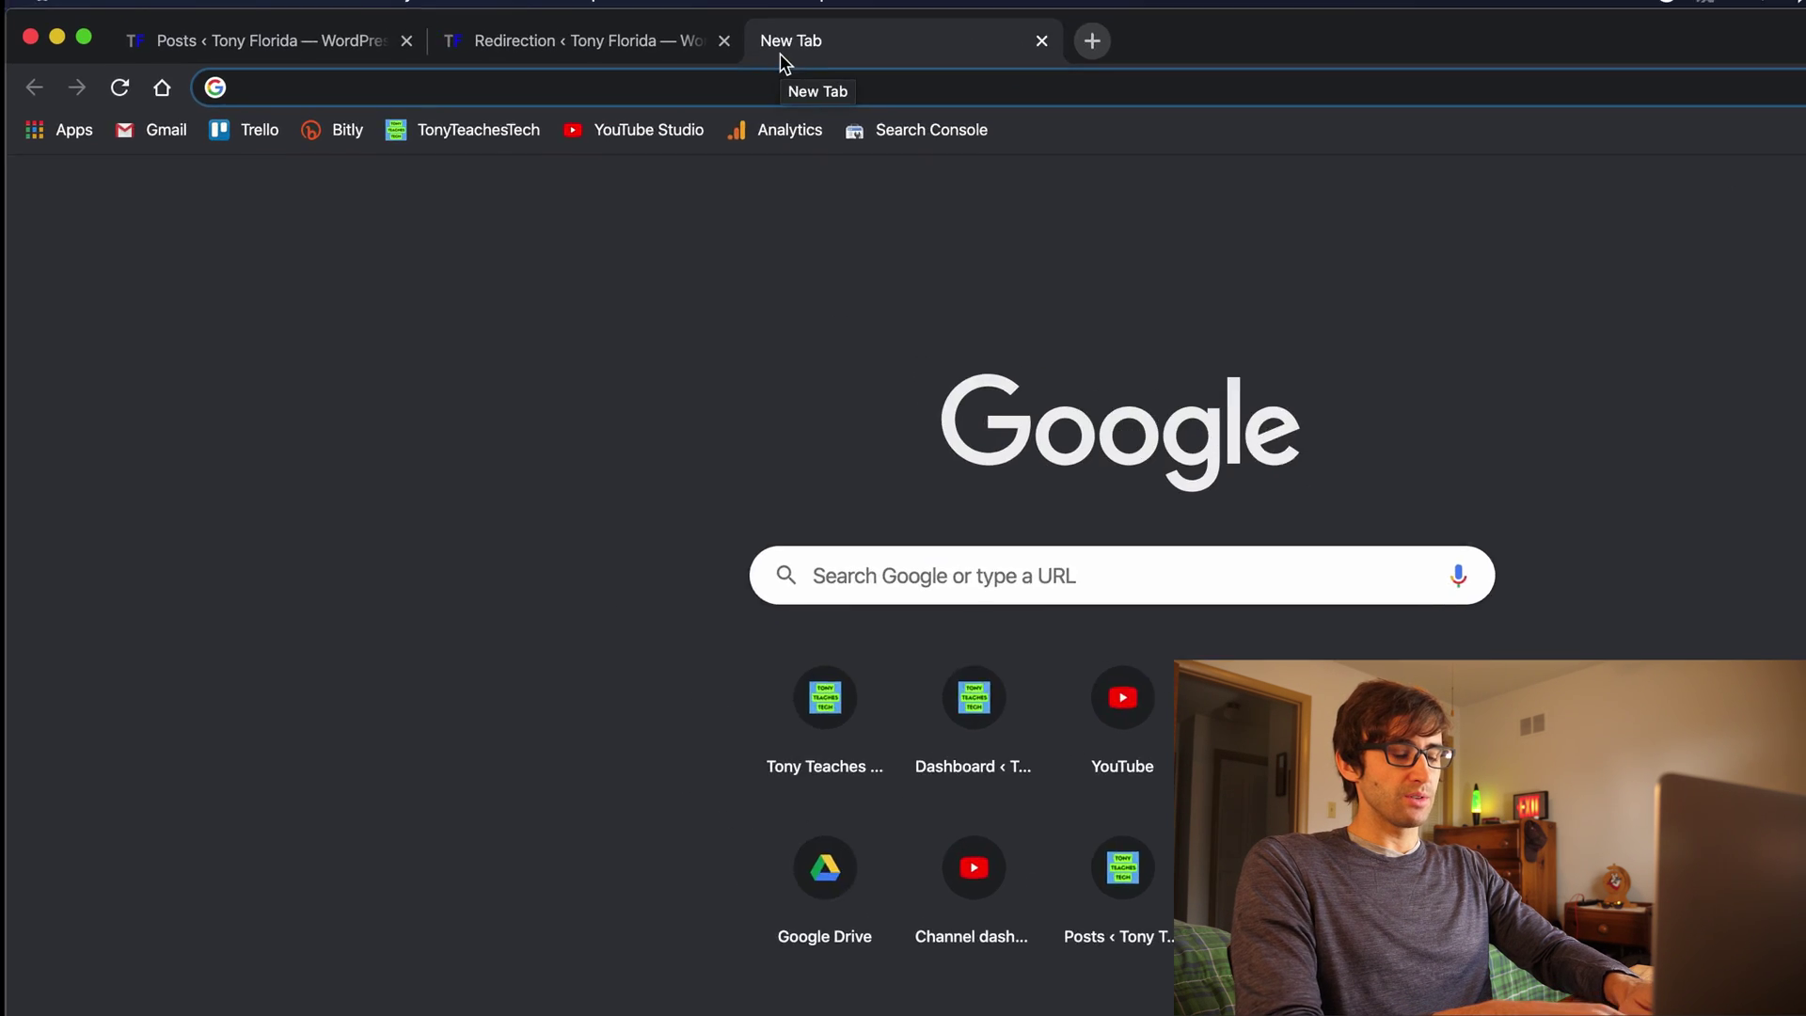
text(https://)
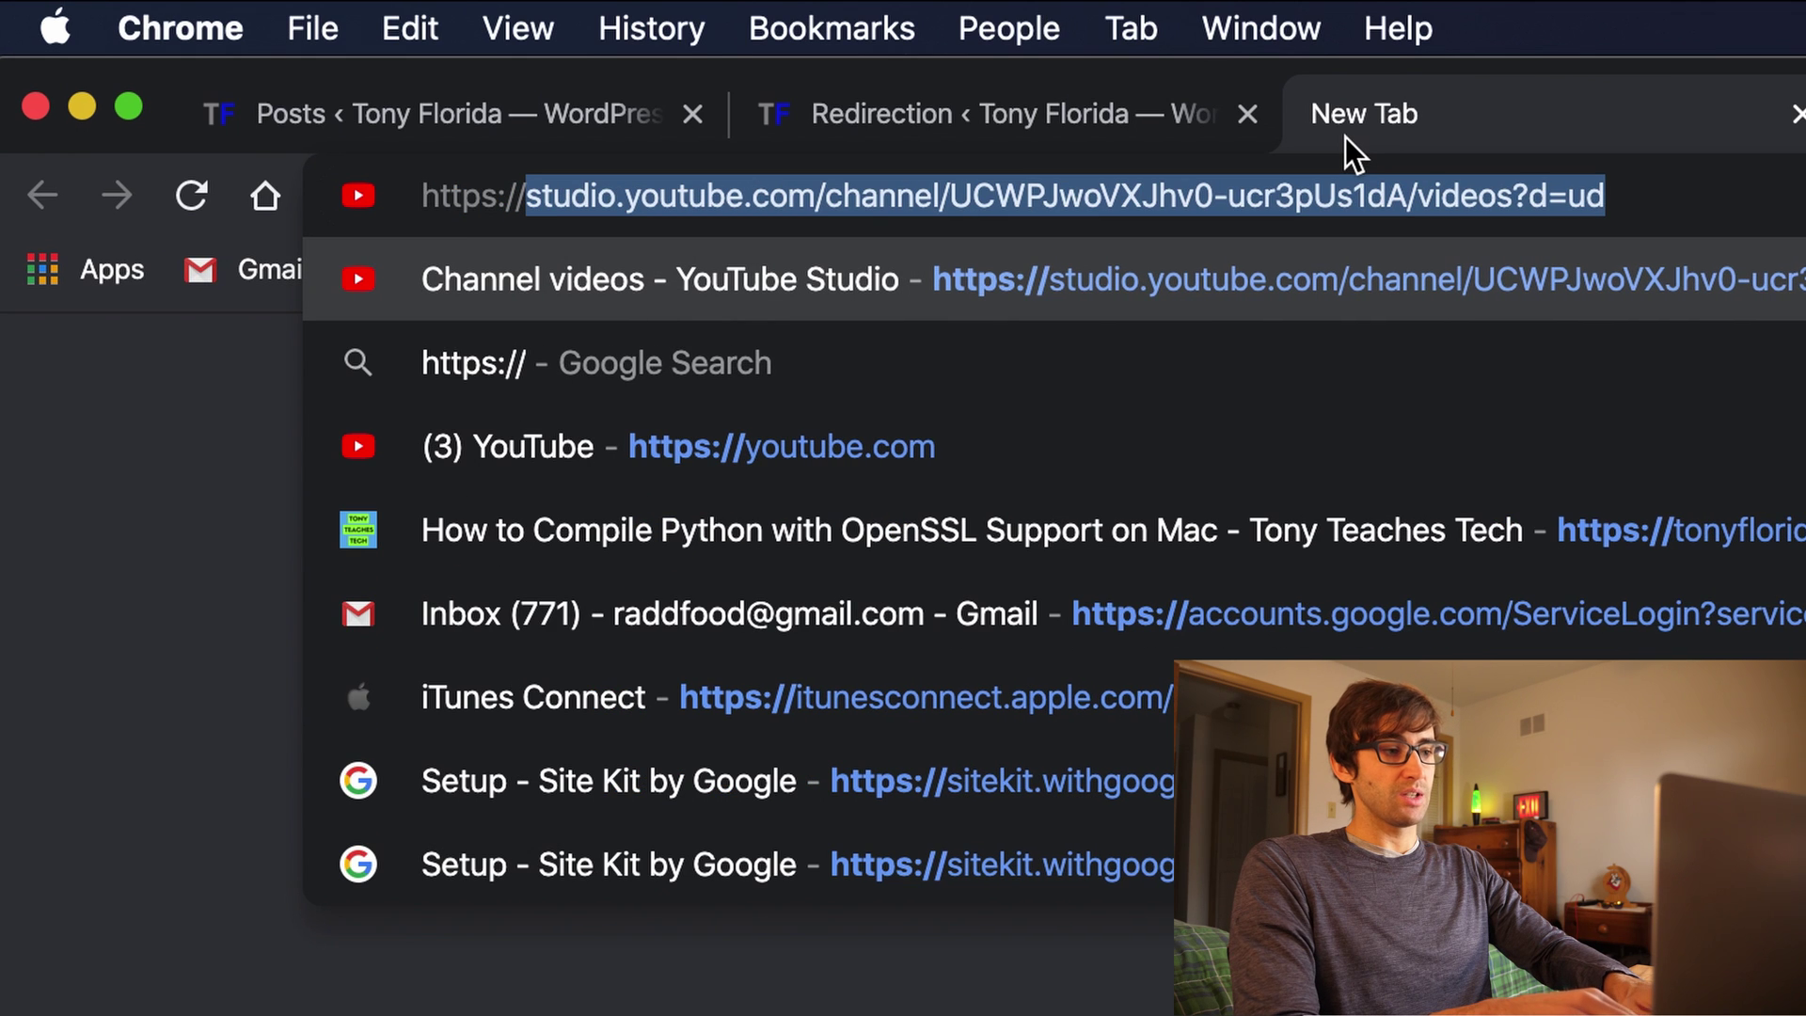
text(tony)
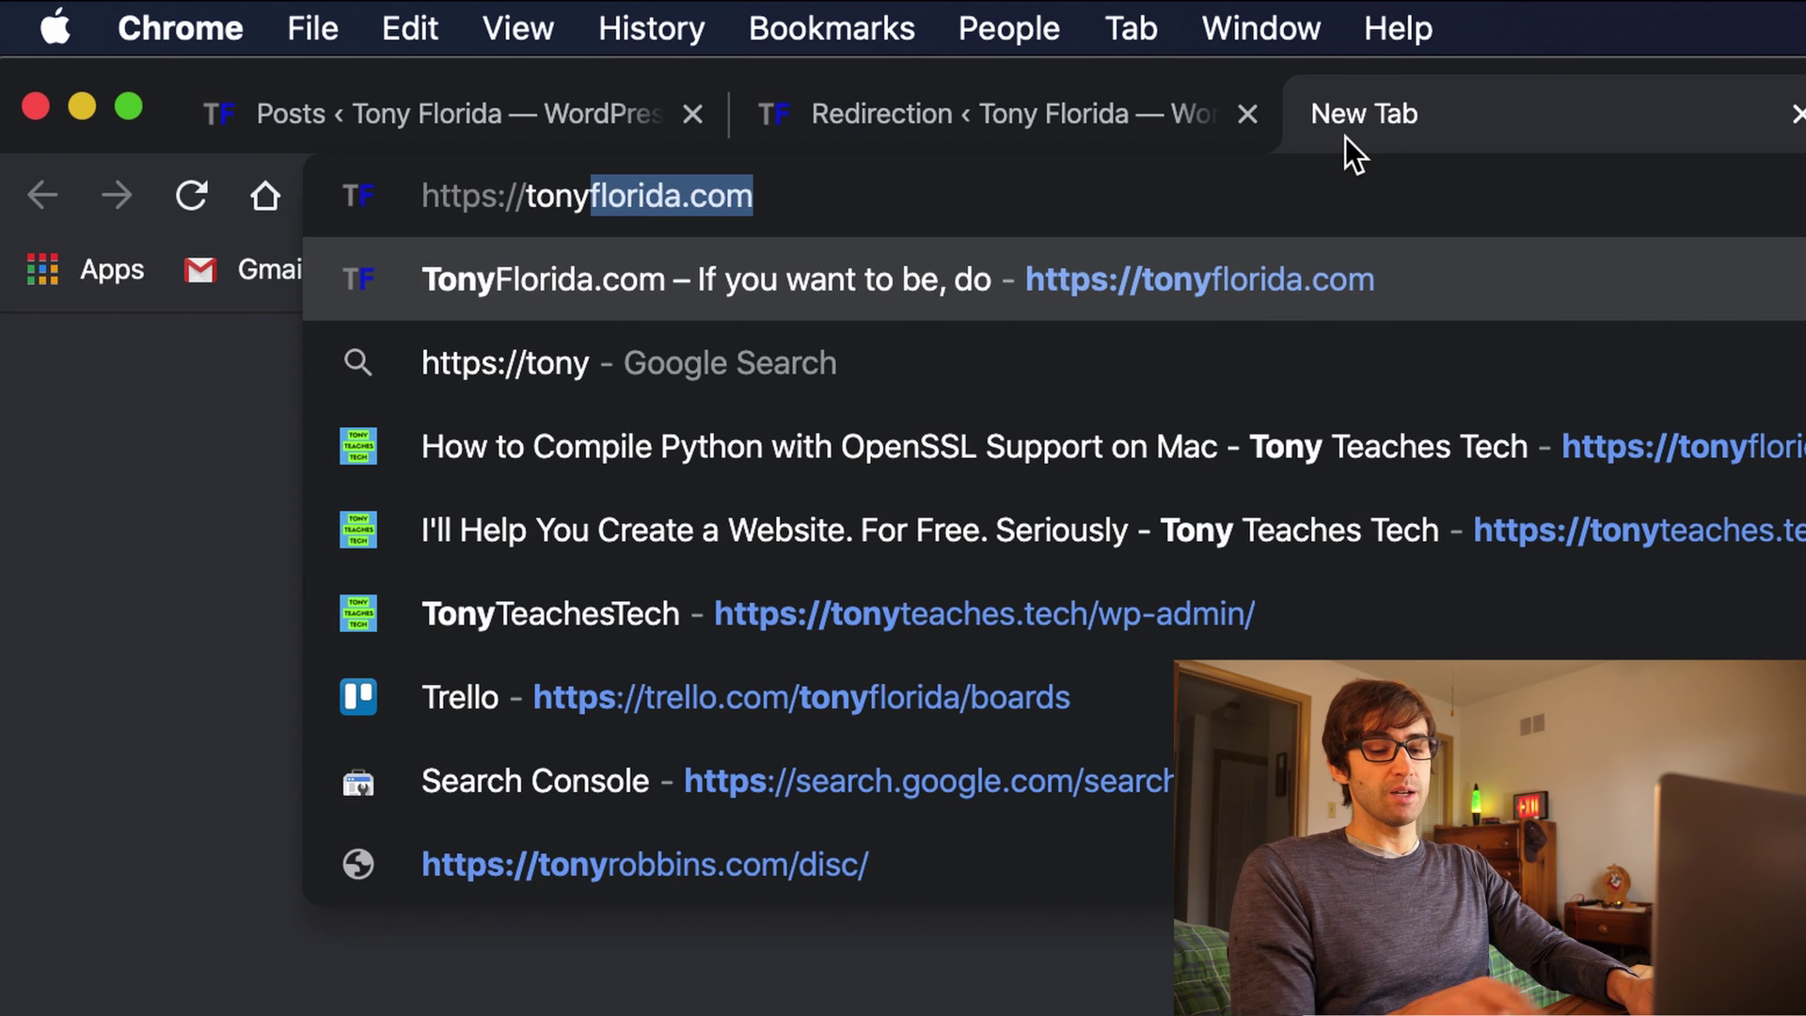
key(Right)
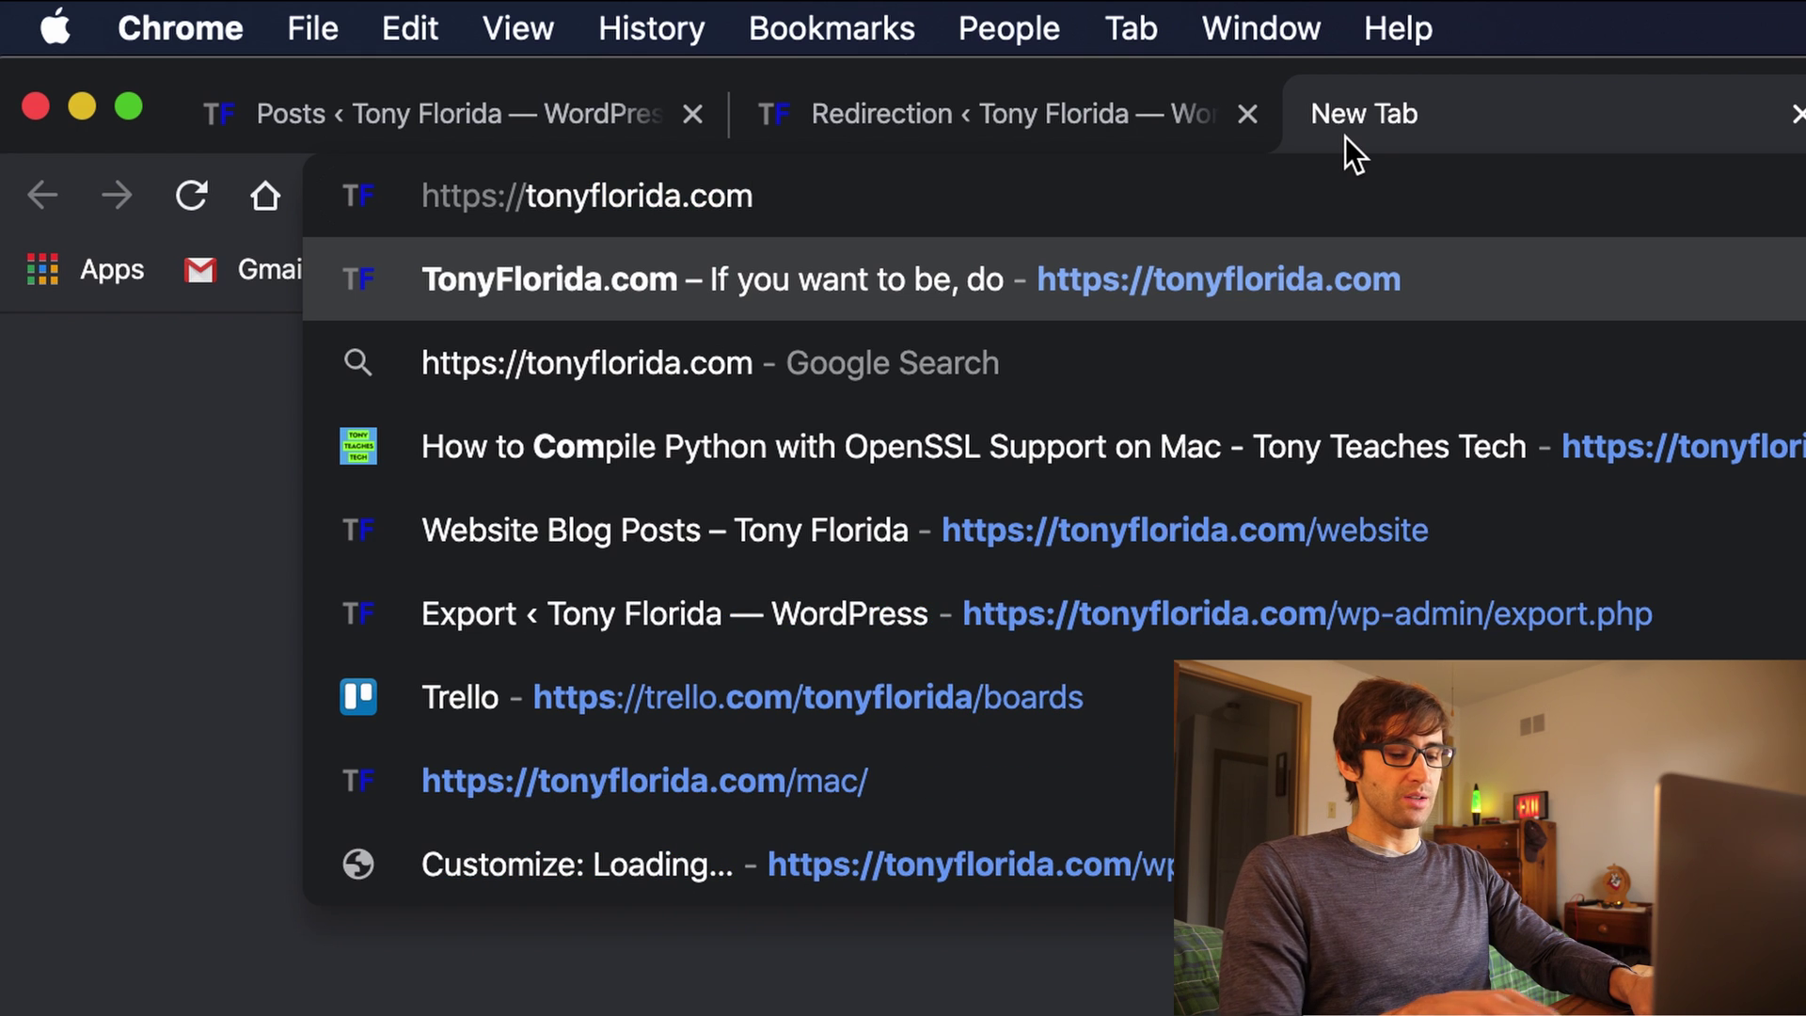
text(/)
text(/namecheap-dedicated-server/)
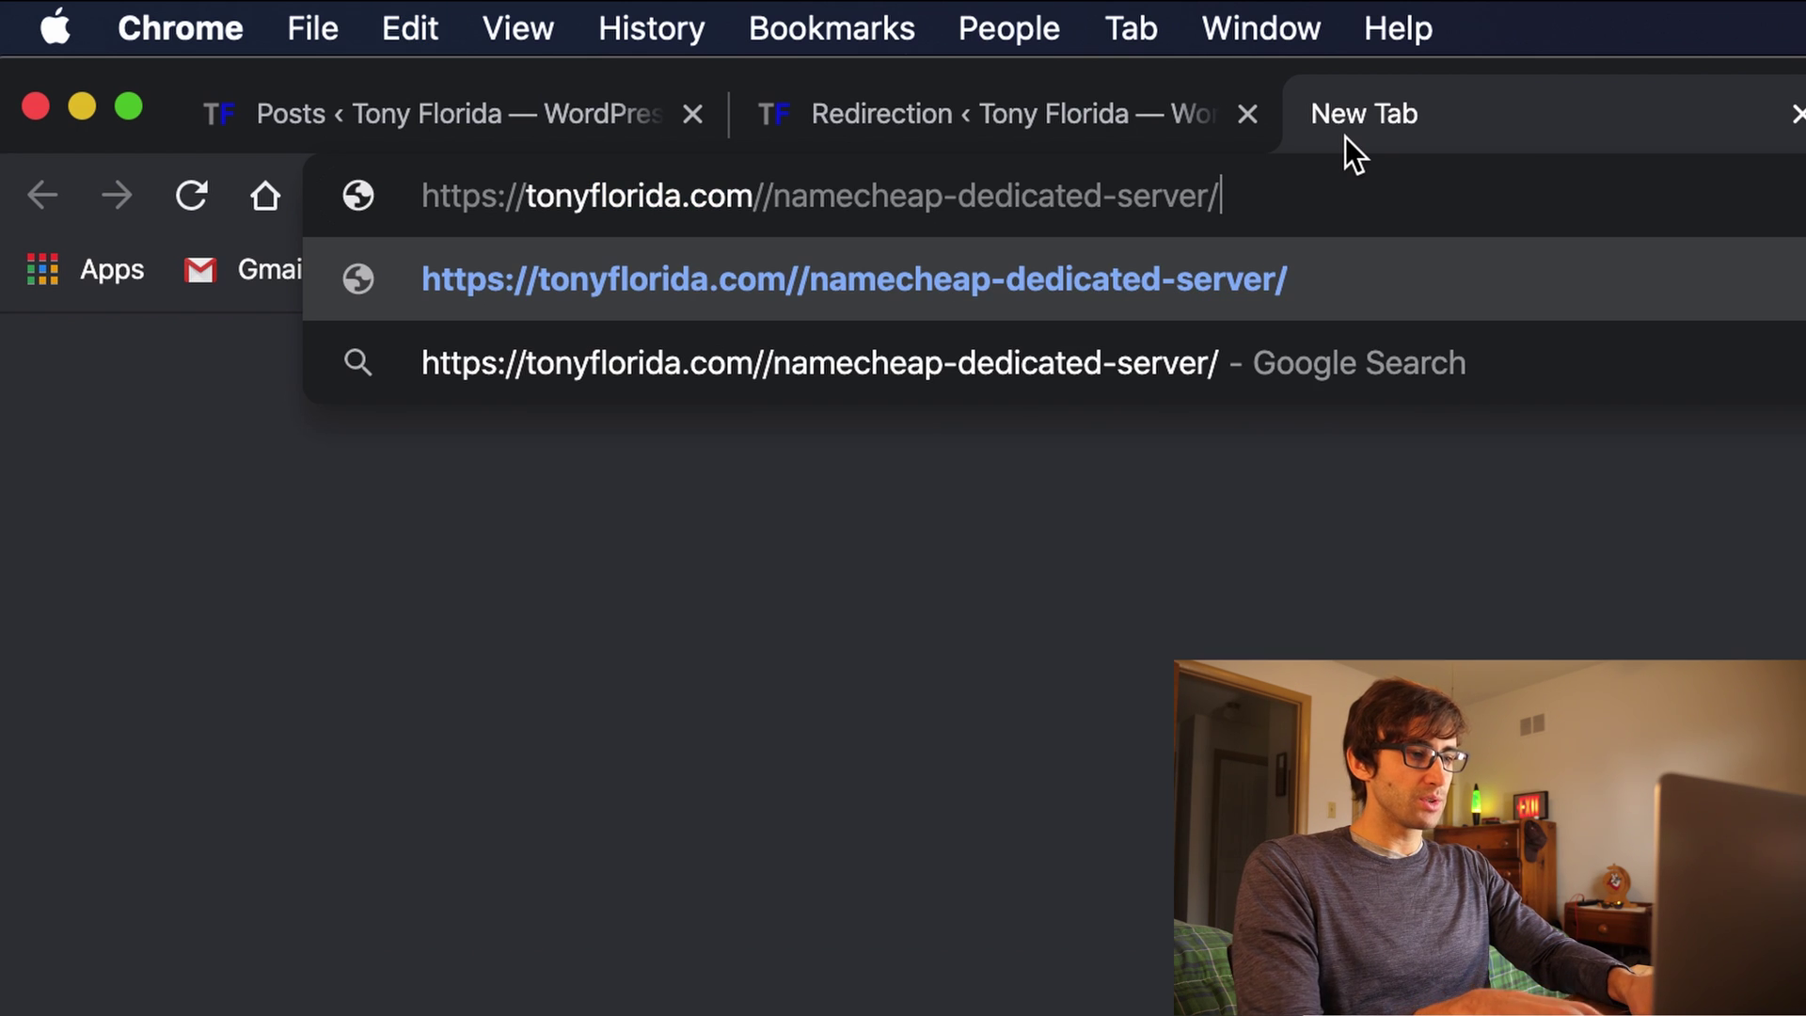
key(super+z)
key(BackSpace)
text(/namecheap-dedicated-server/)
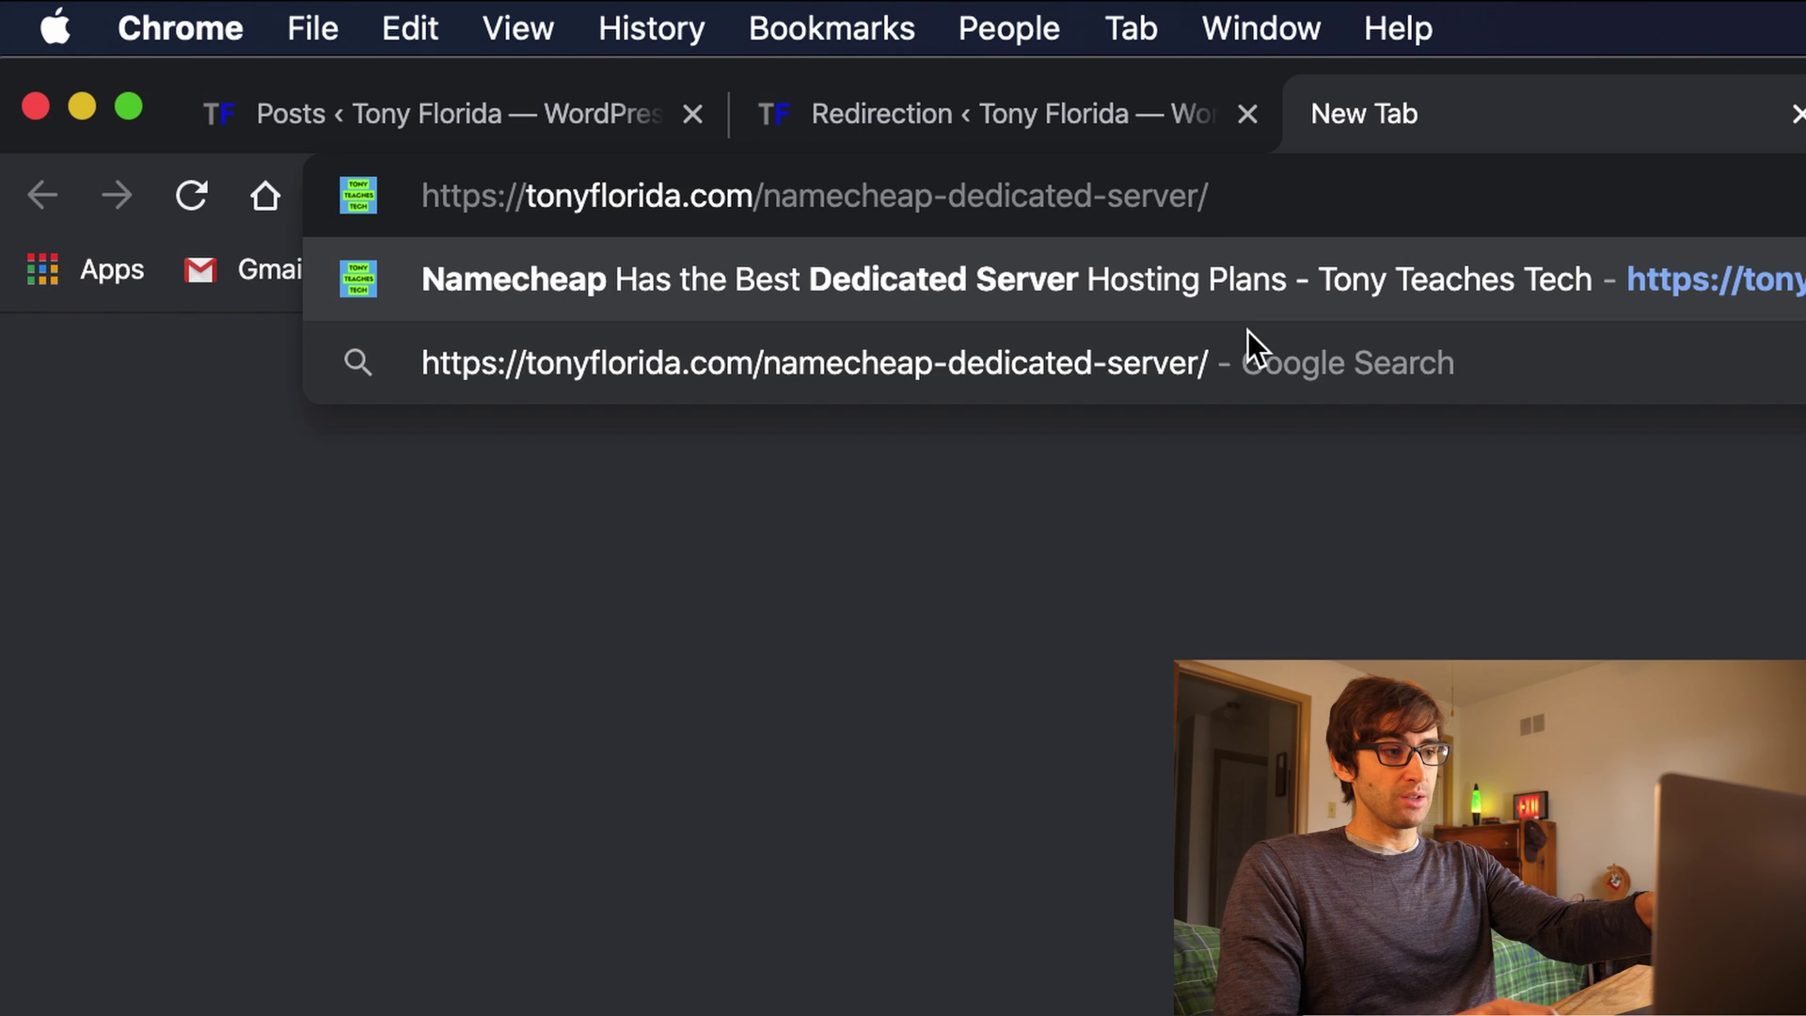
key(Return)
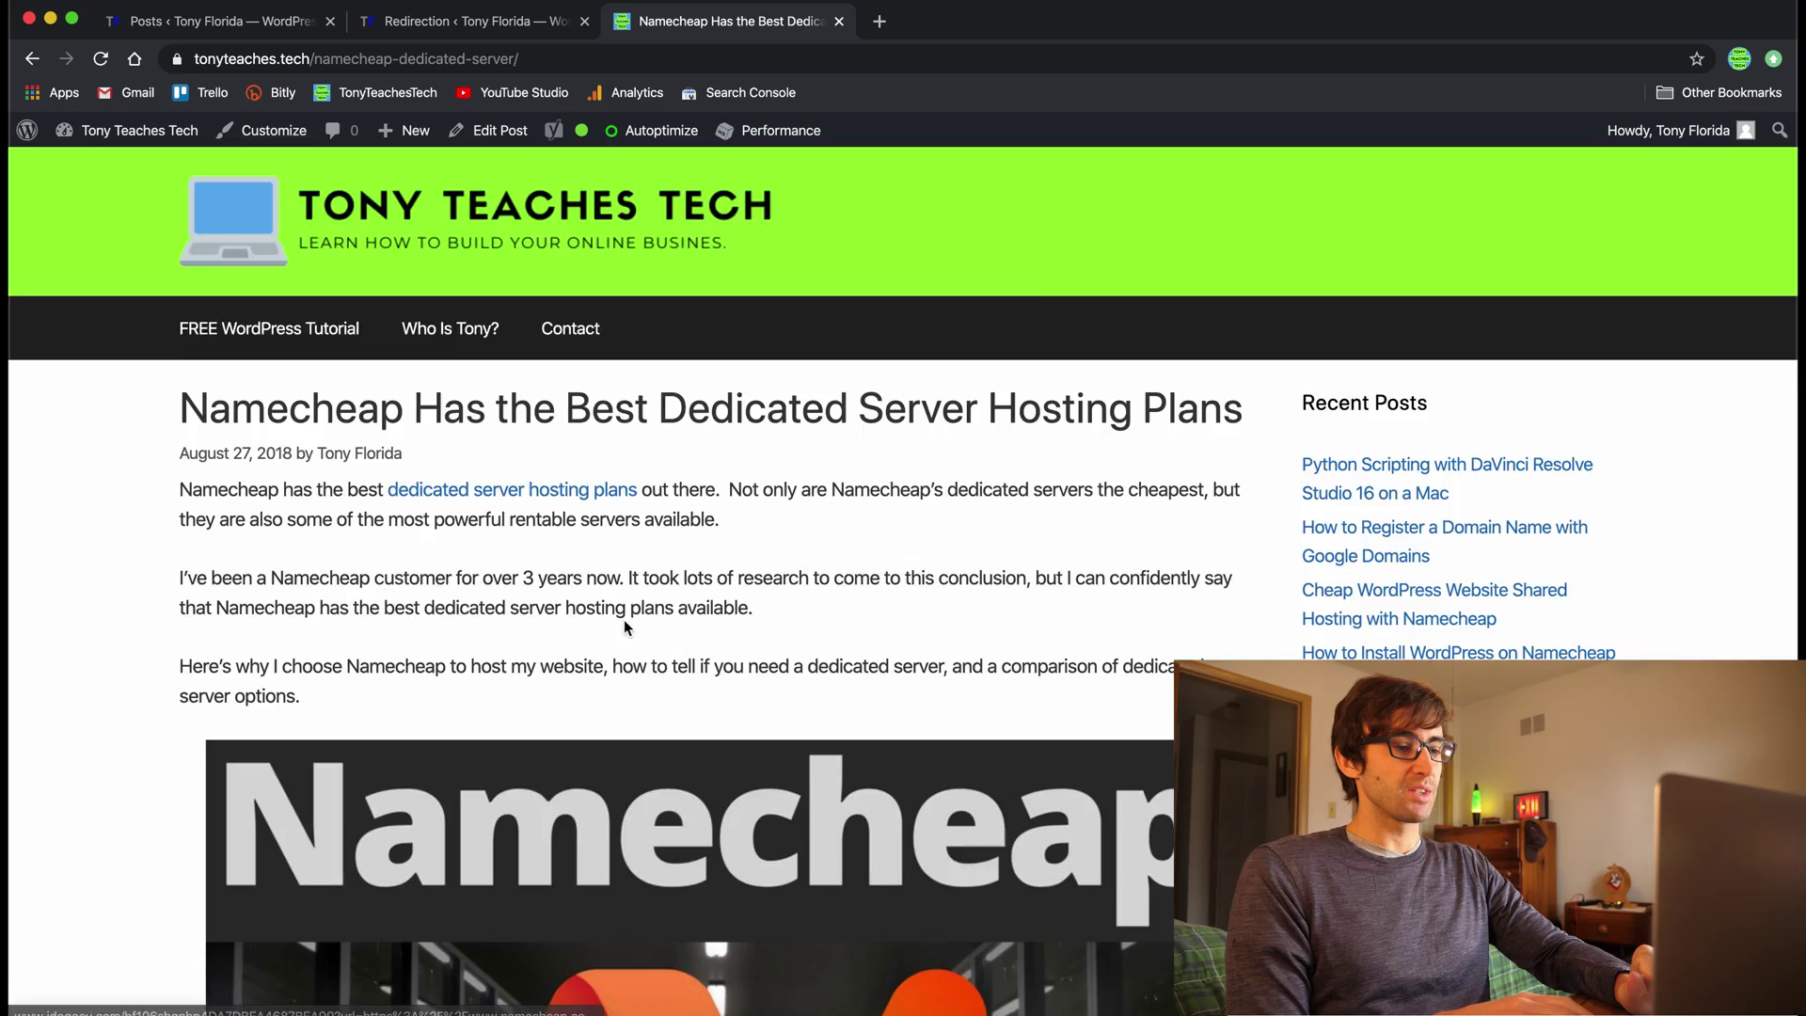
scroll(624, 619, down, 8)
scroll(624, 619, up, 2)
scroll(623, 618, down, 20)
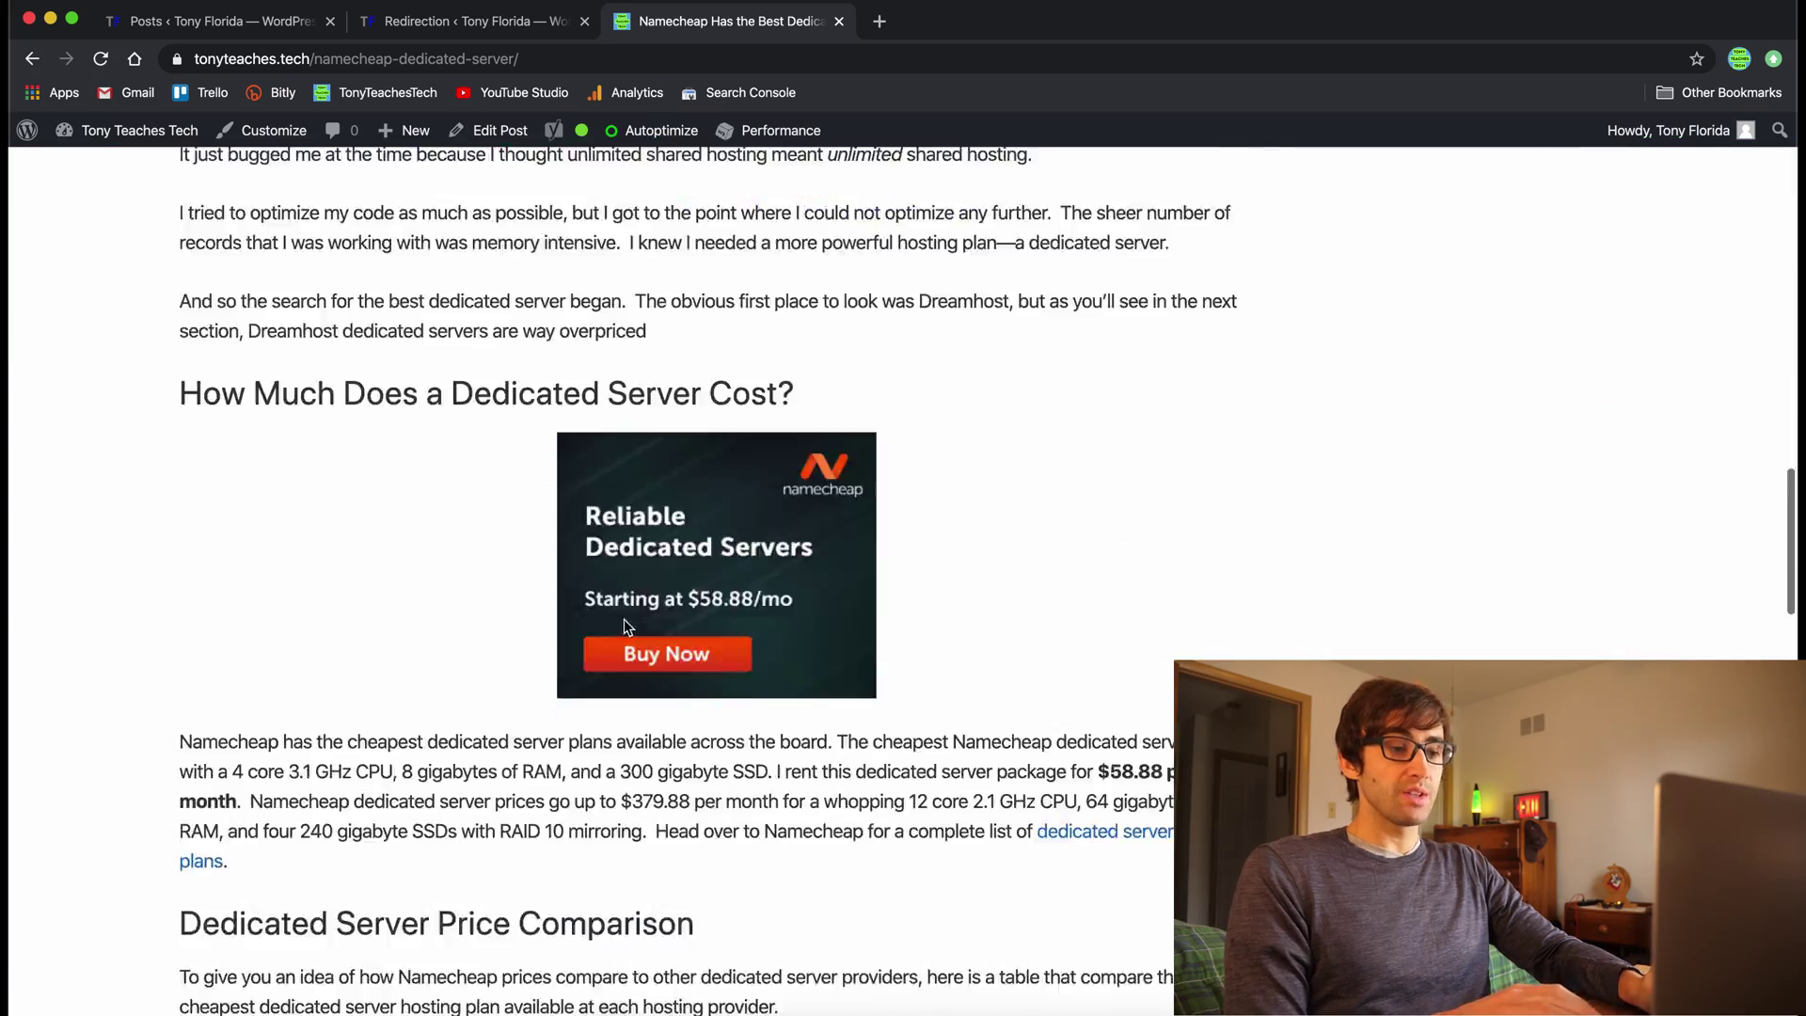
scroll(623, 618, up, 15)
scroll(623, 619, up, 10)
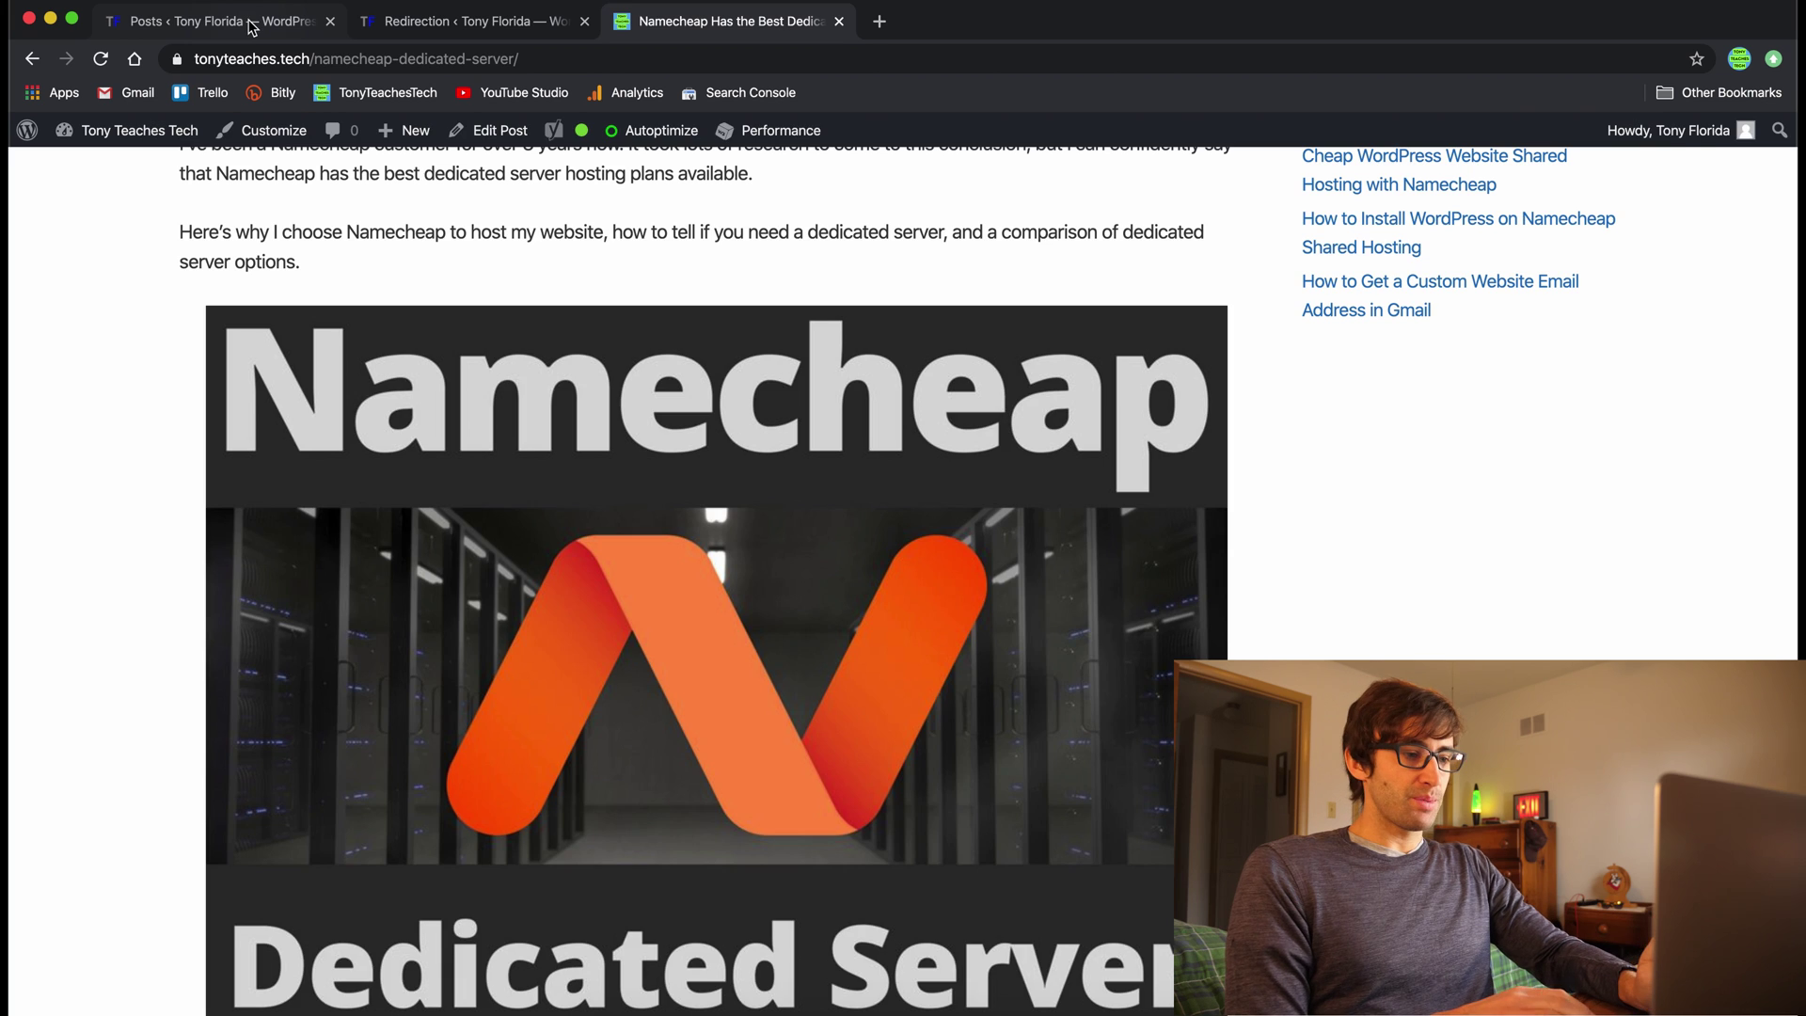
Step: Return to the tonyflorida.com posts list and cancel quick editing of the "Namecheap Has the Best Dedicated Server Hosting Plans" post
click(216, 20)
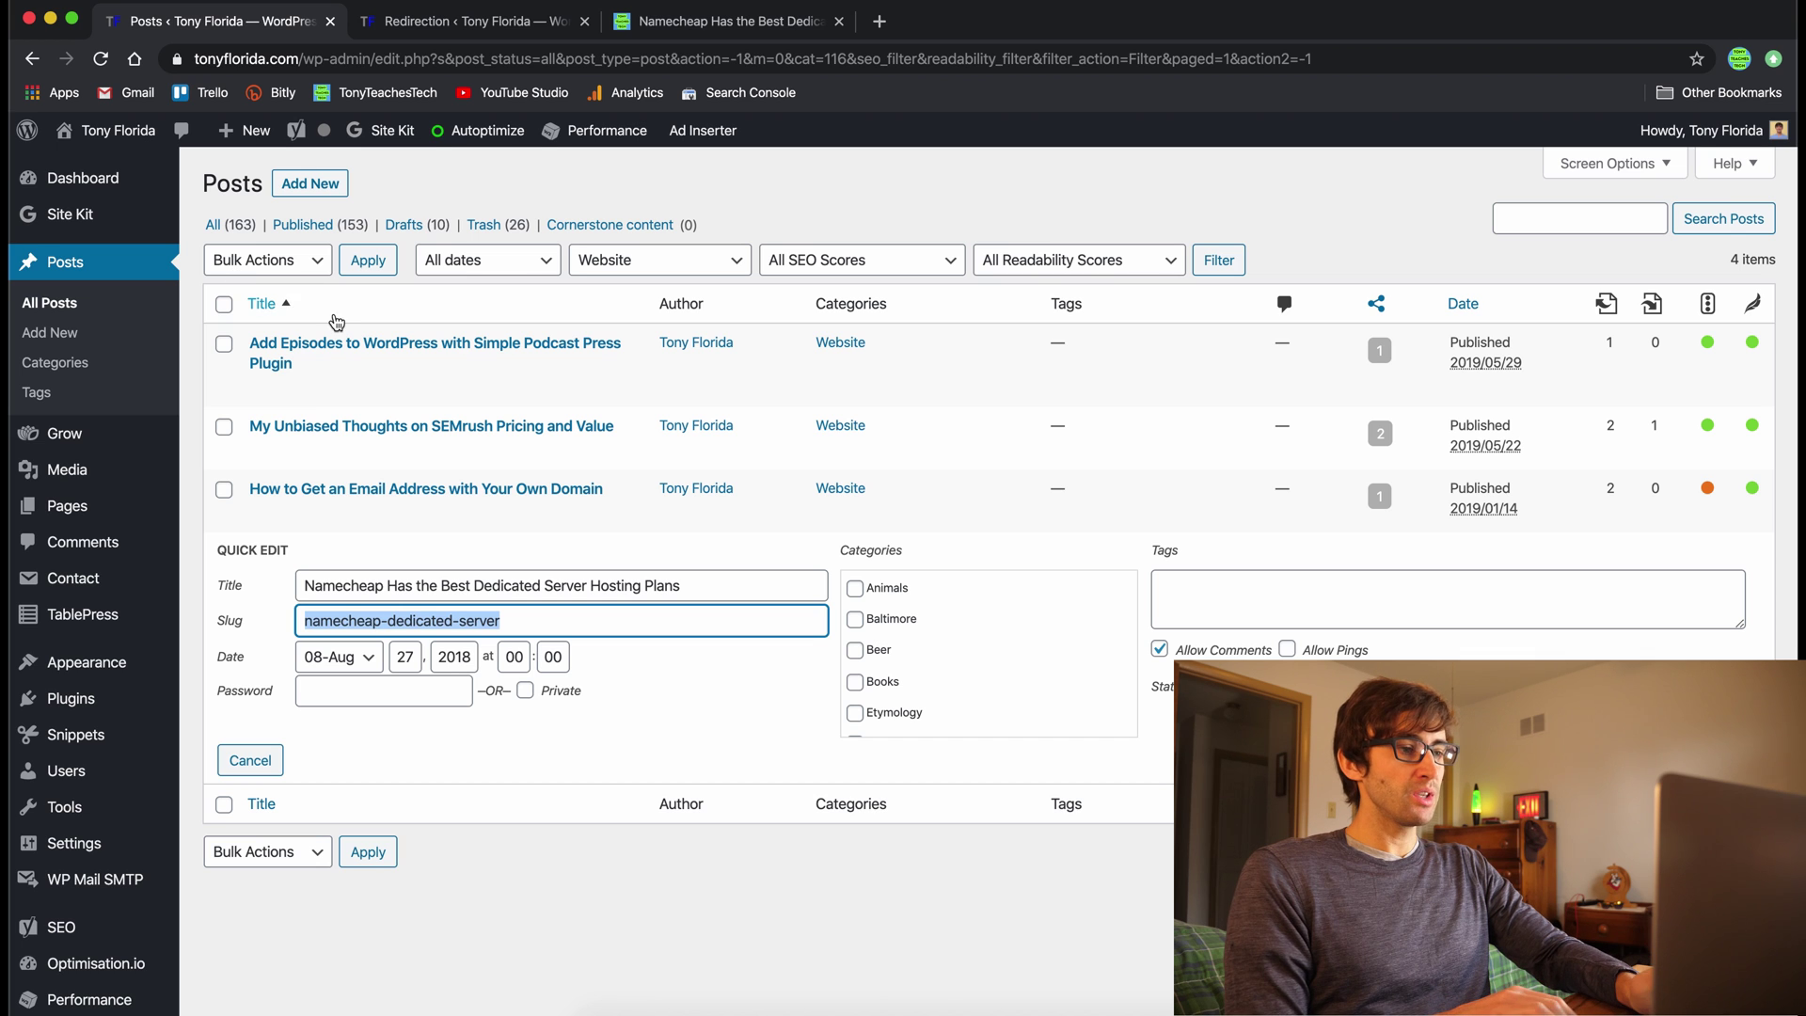
click(493, 162)
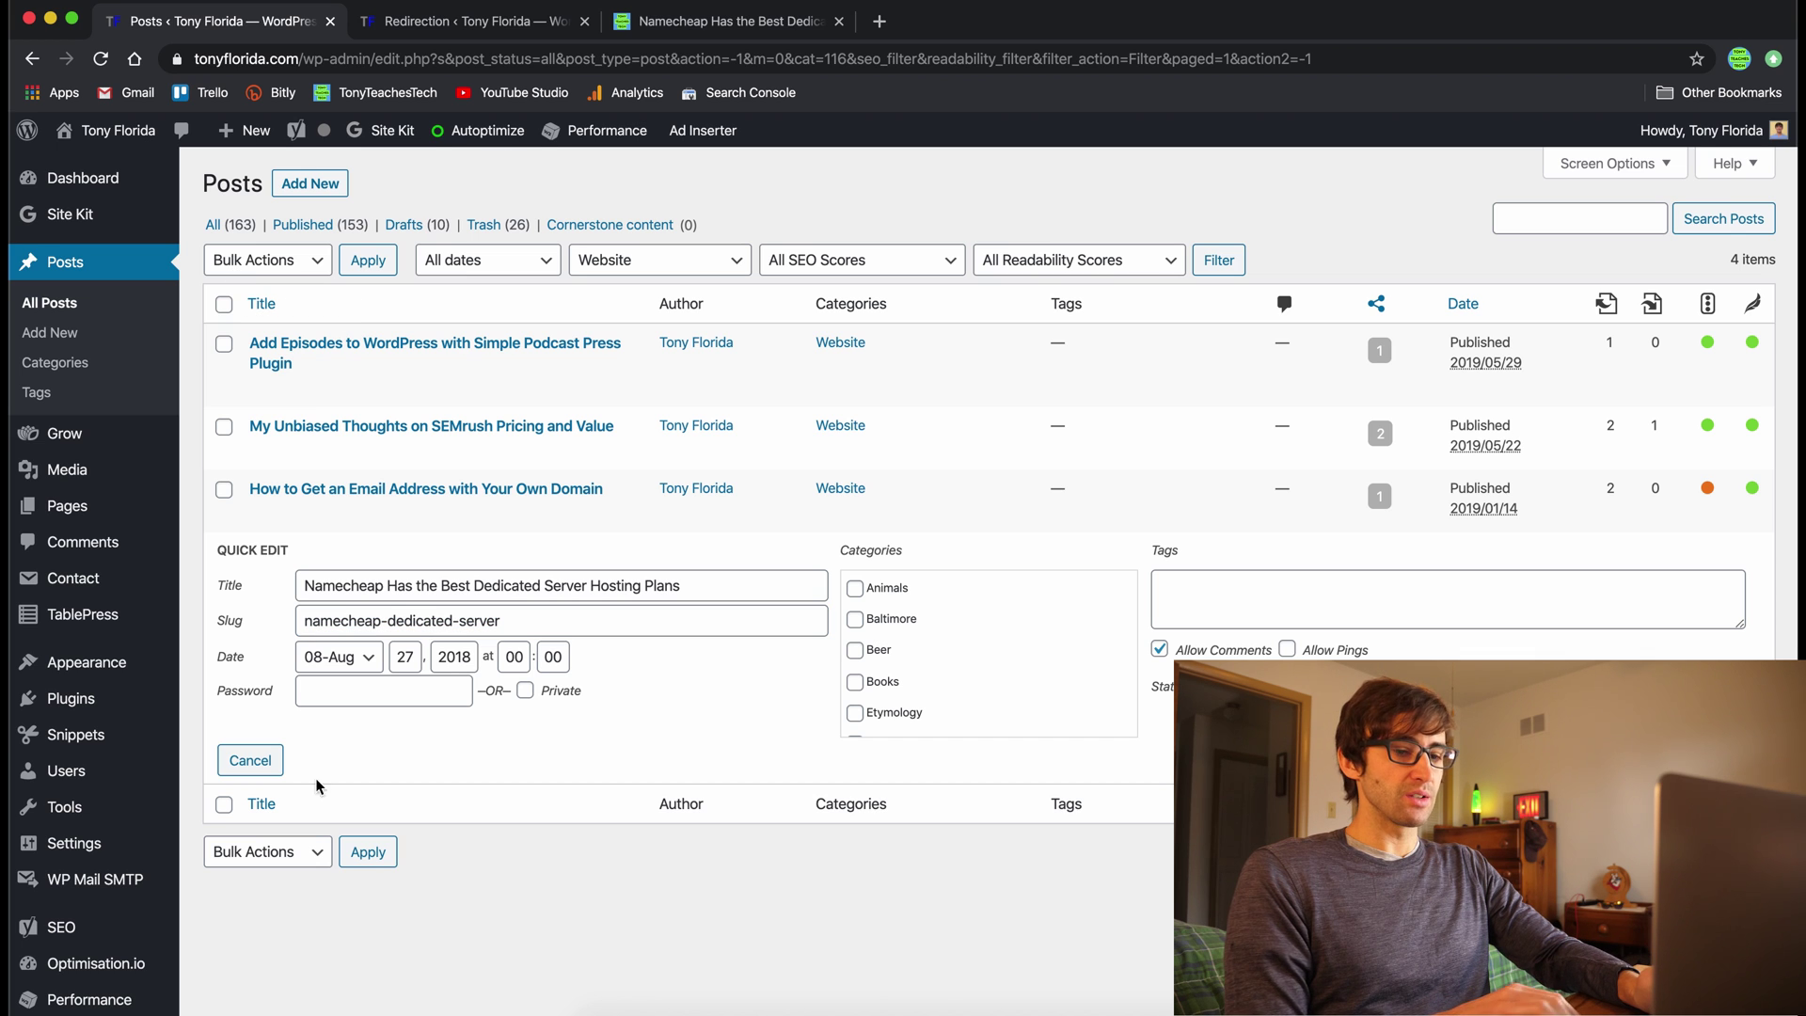
click(250, 760)
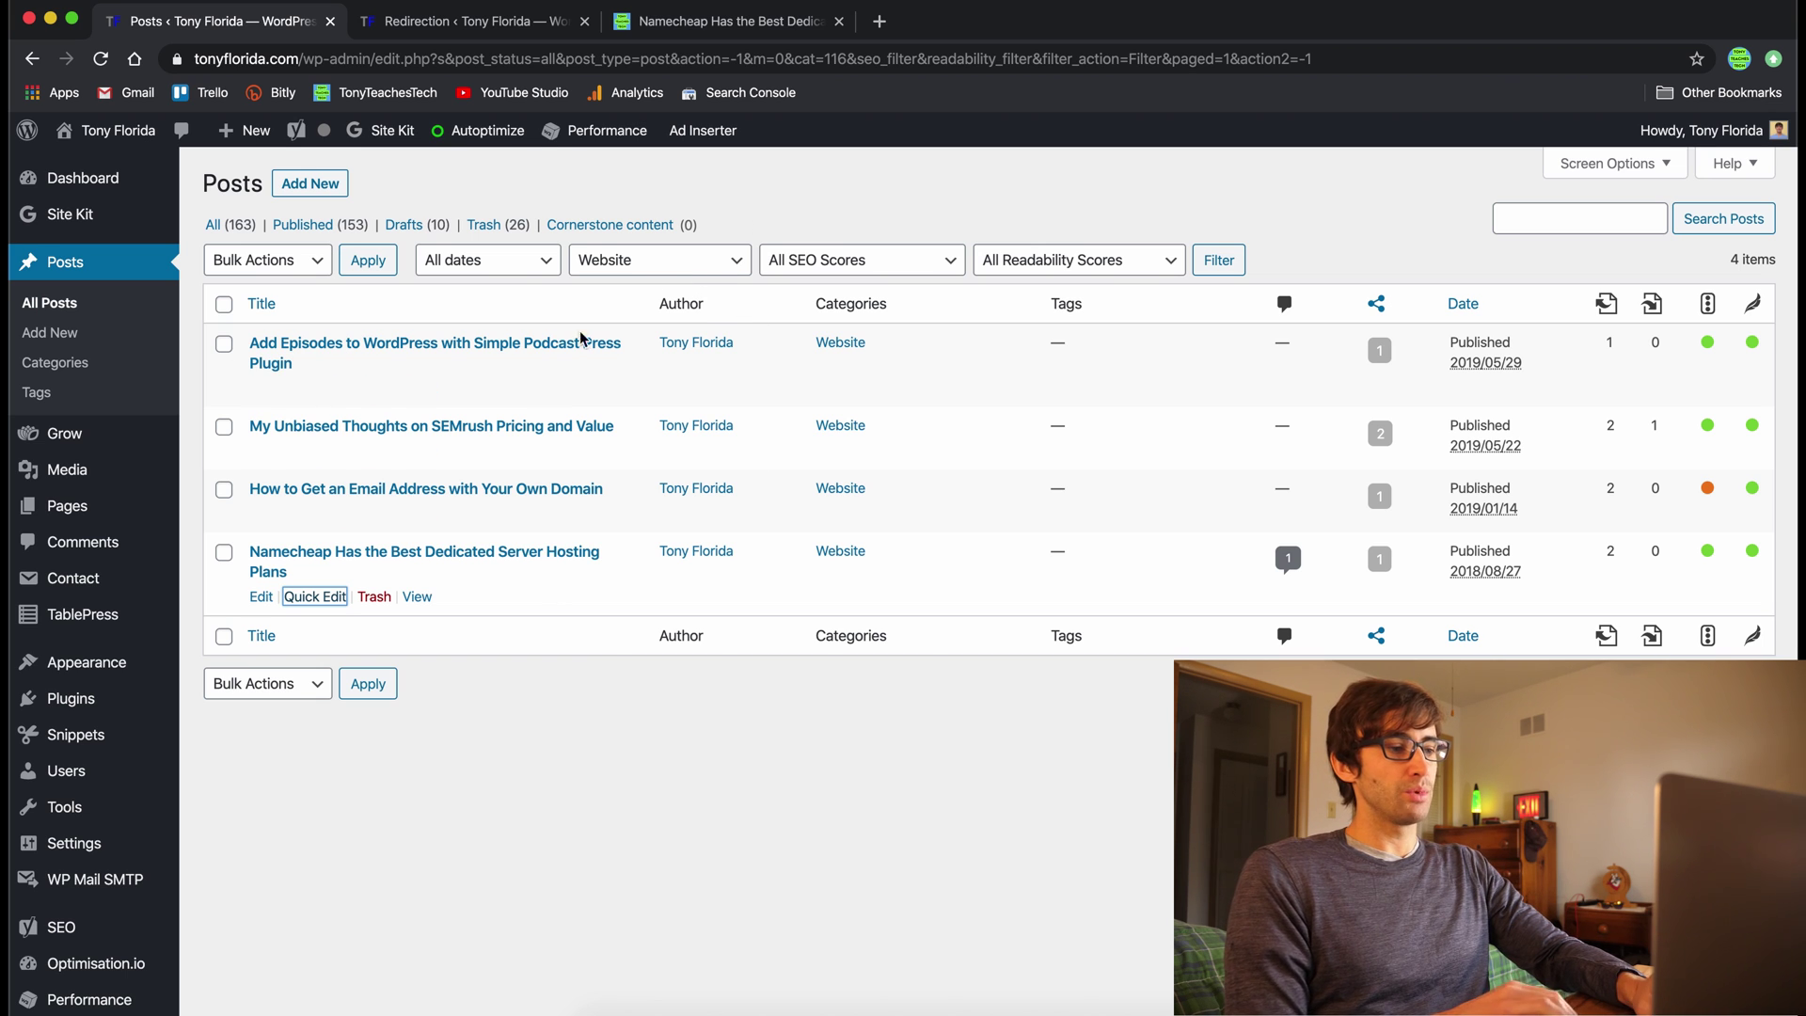
Step: Select all the listed Website category posts on tonyflorida.com and move them to the trash in bulk
click(224, 304)
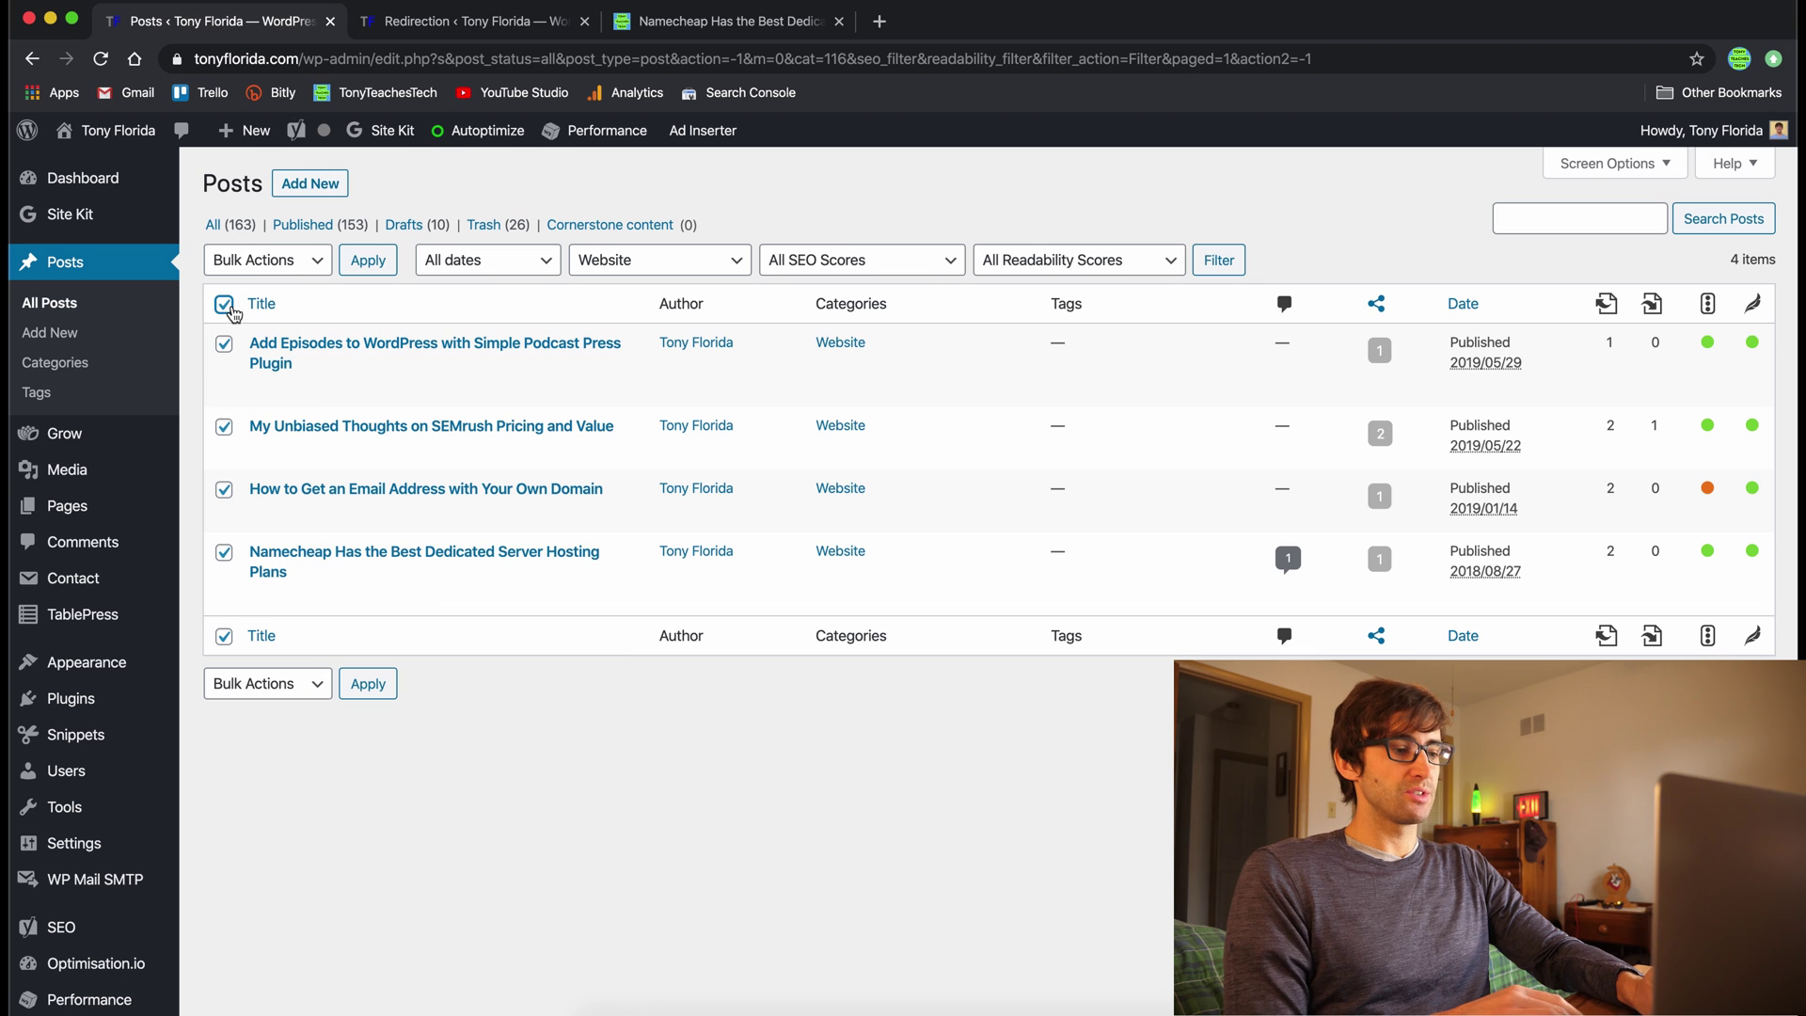
click(307, 266)
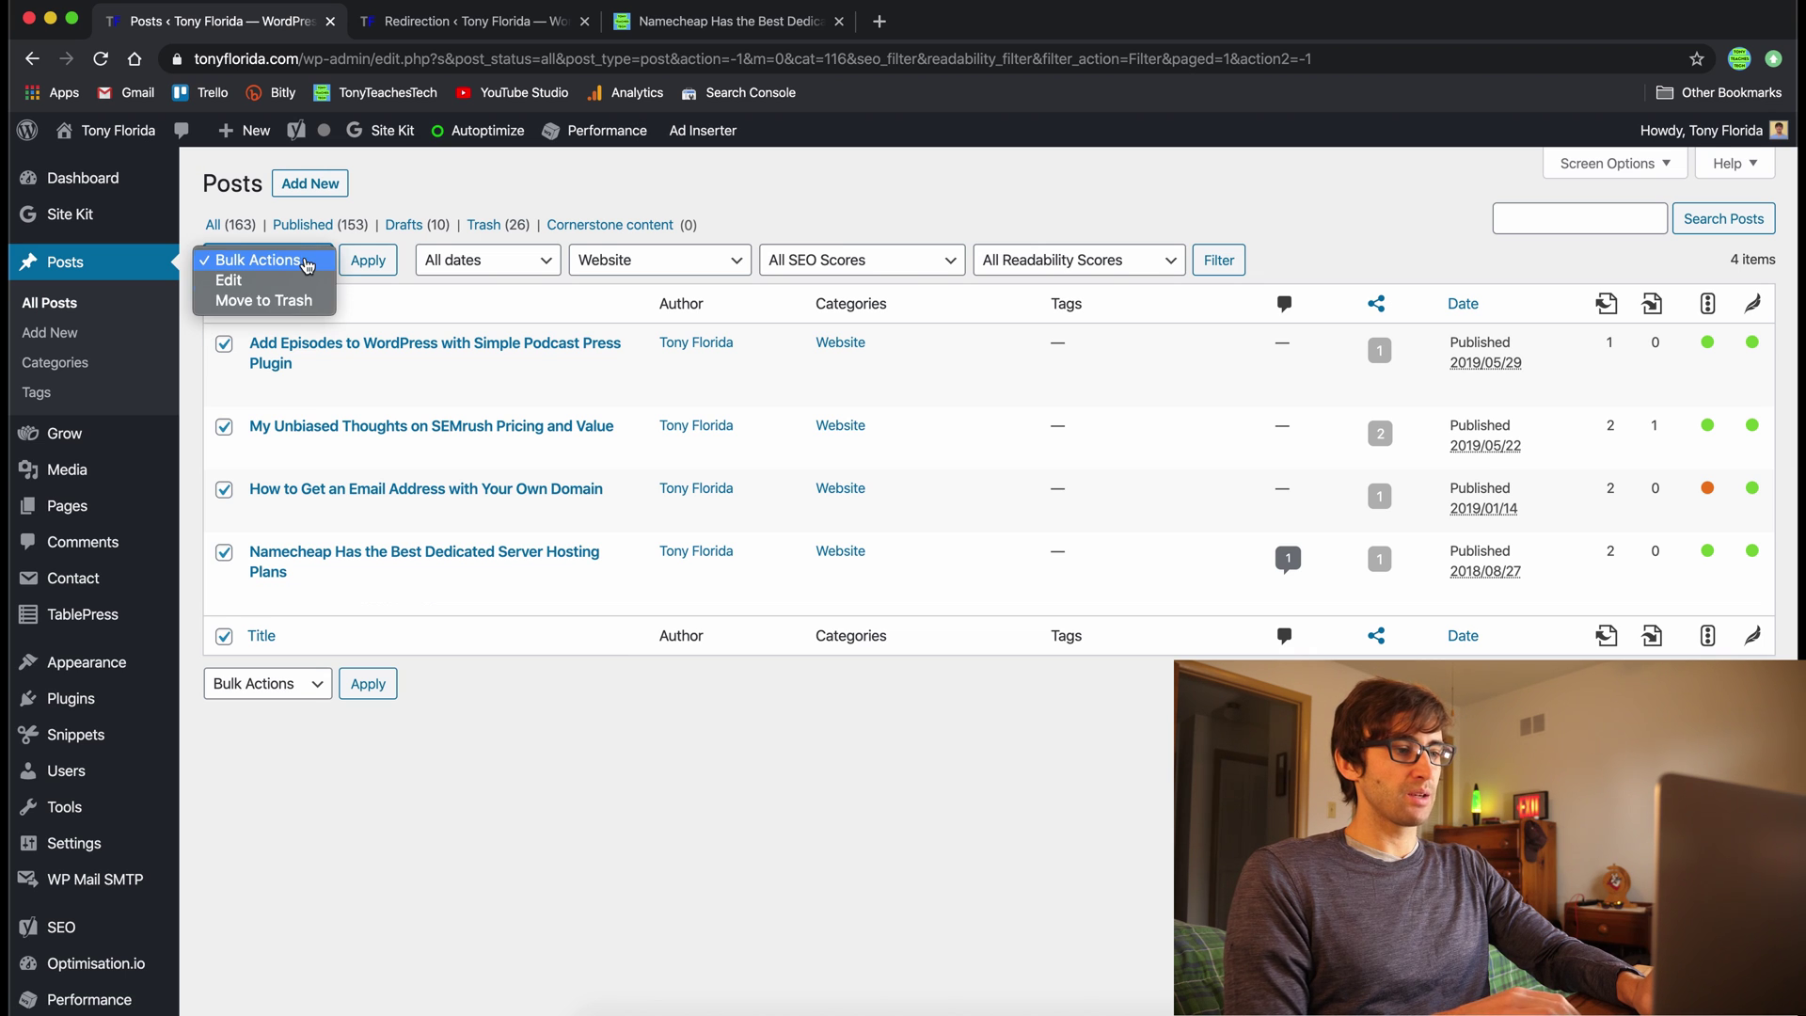
click(287, 306)
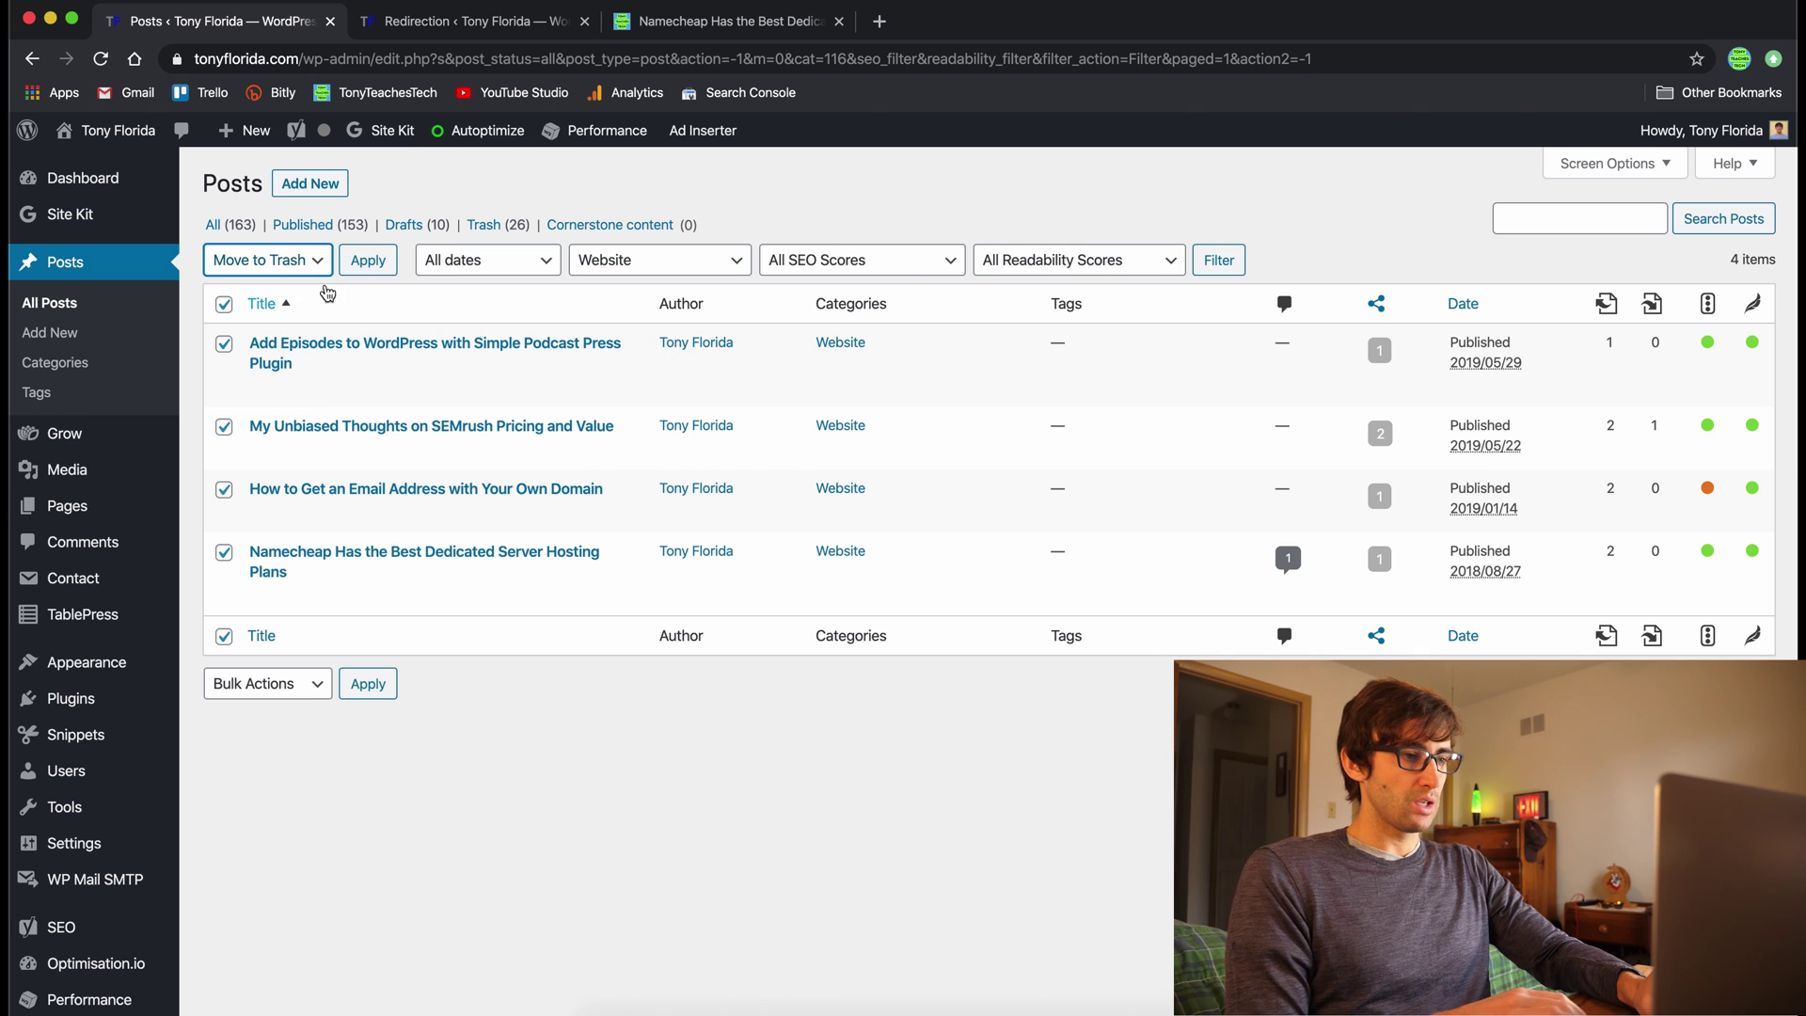
click(369, 260)
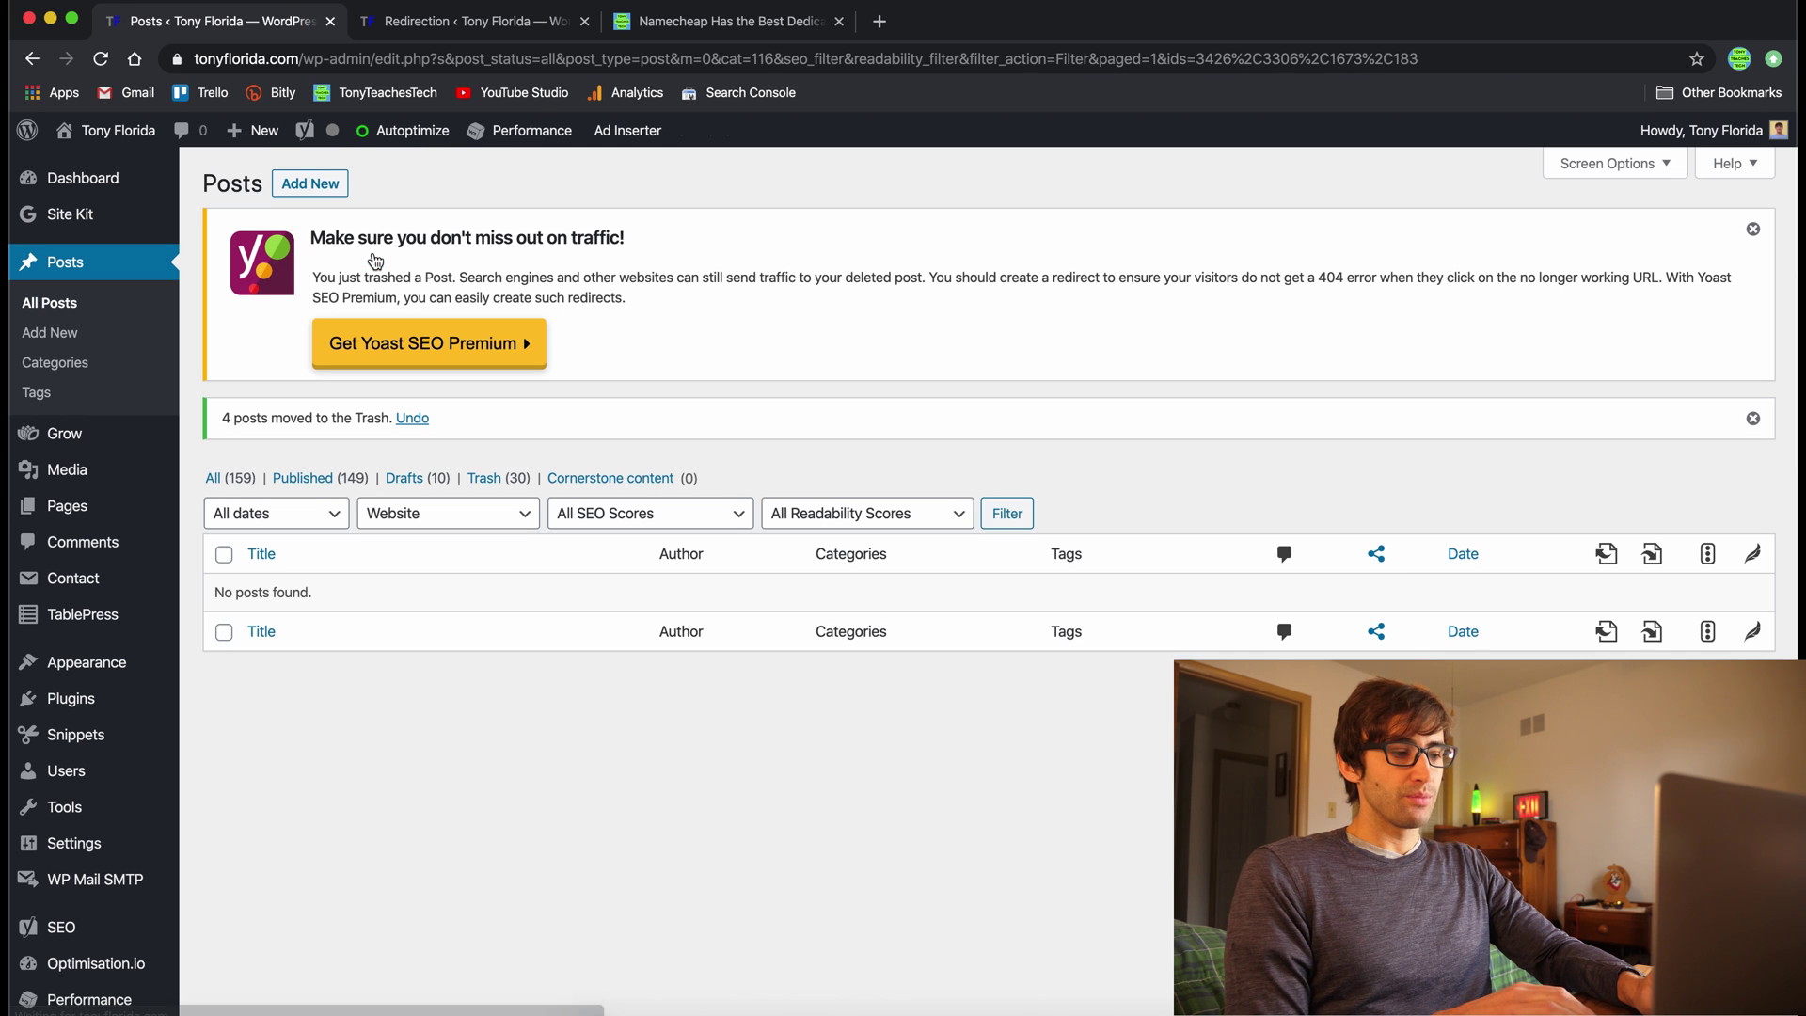